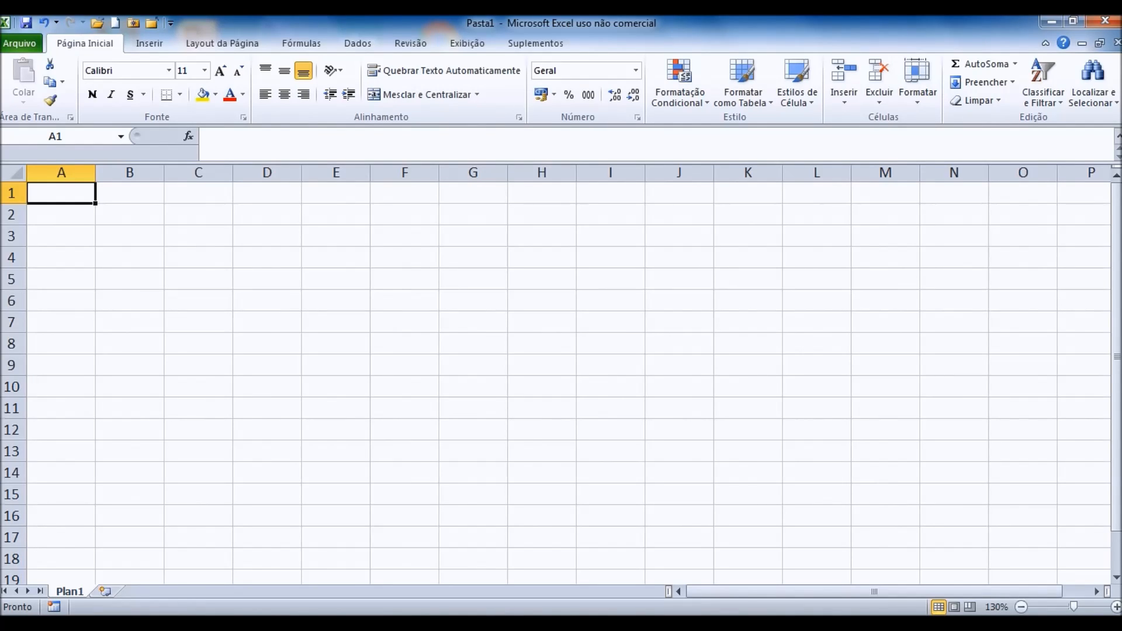
left_click_drag(62, 172, 1056, 173)
left_click_drag(11, 193, 12, 387)
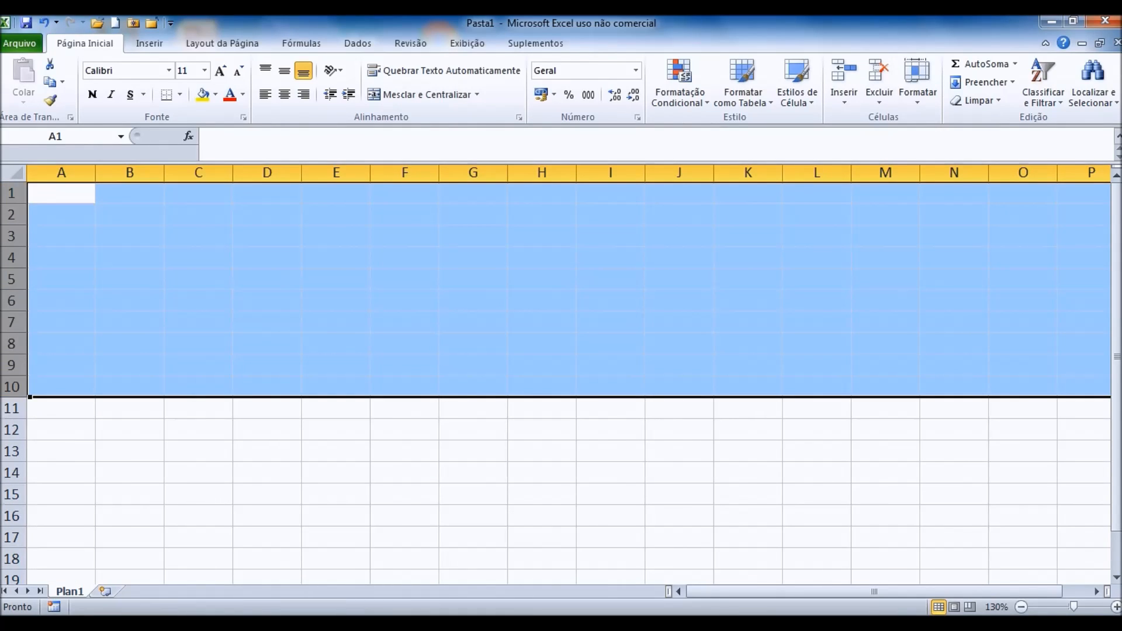
left_click(129, 214)
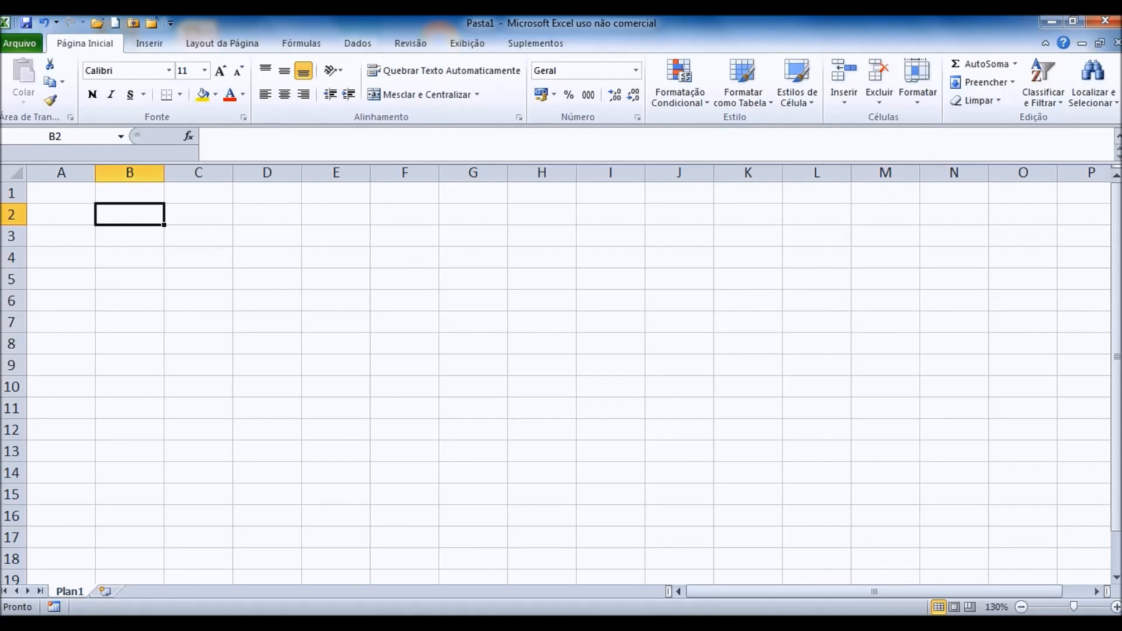
left_click(61, 193)
left_click_drag(62, 192, 954, 537)
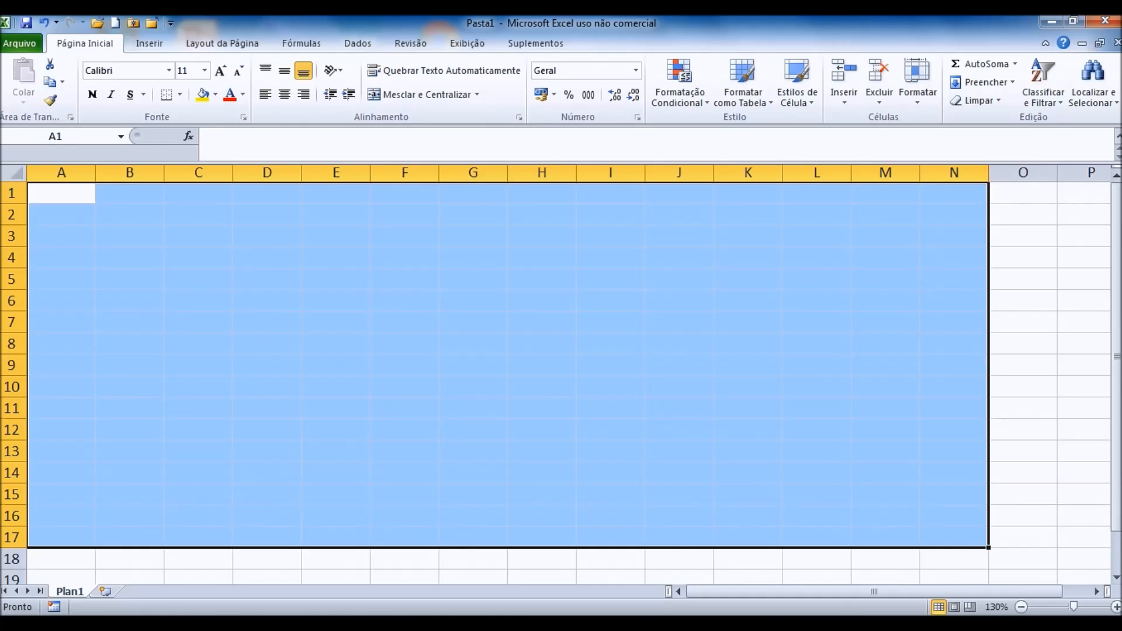
- Enter the heading Sexo in cell A1, with Masculino in A2 and Feminino in A3
left_click(62, 192)
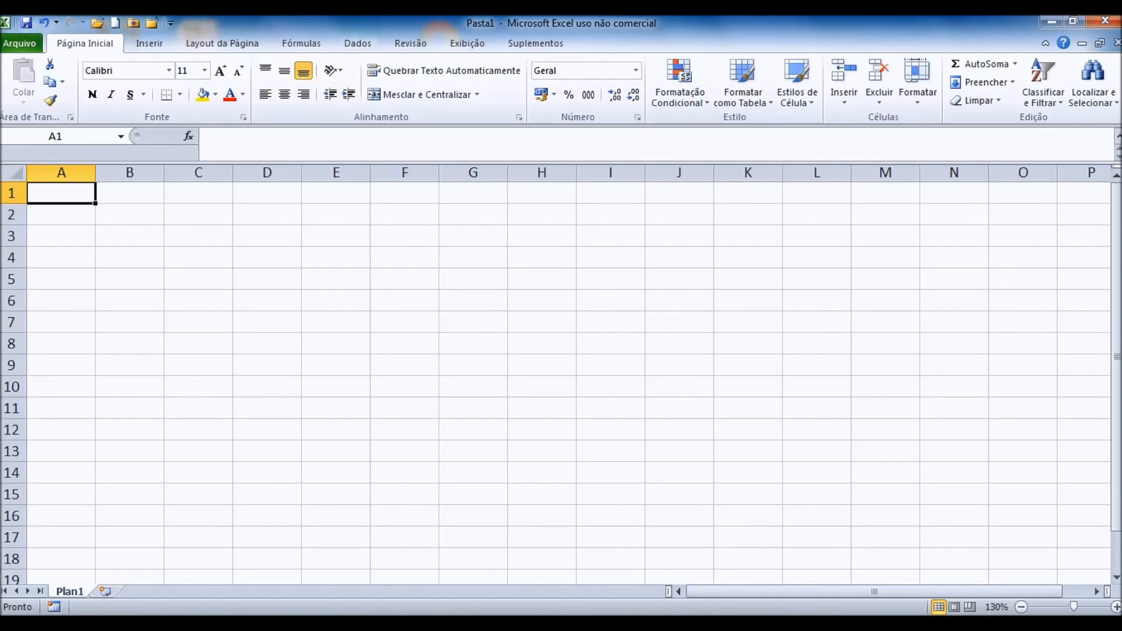
type("Sex")
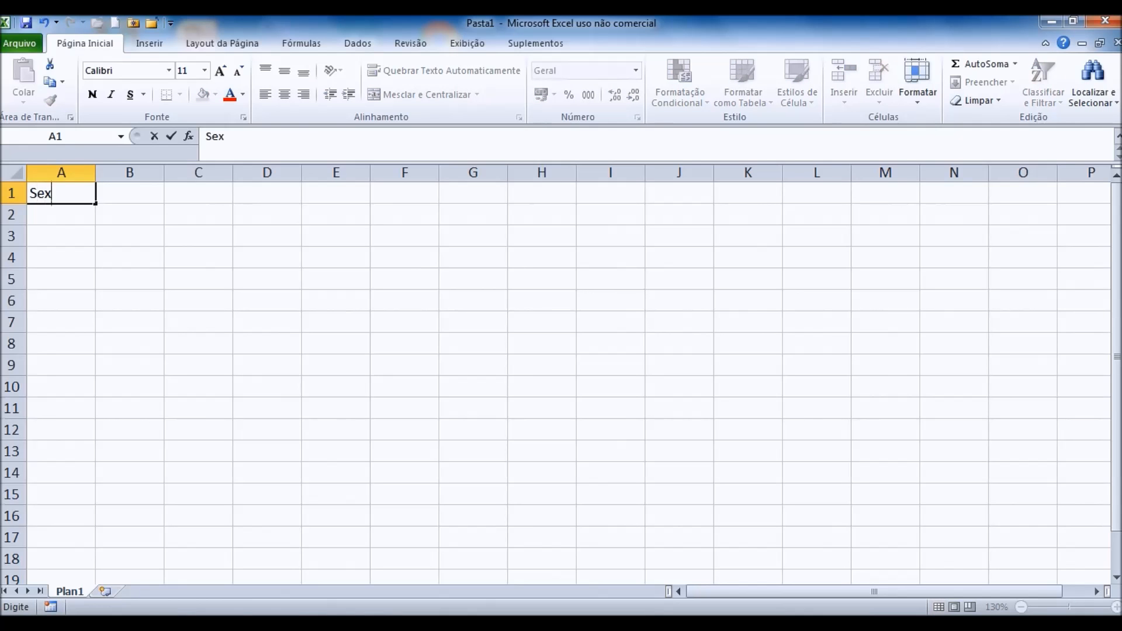
type("o")
key("Return")
type("Masculino")
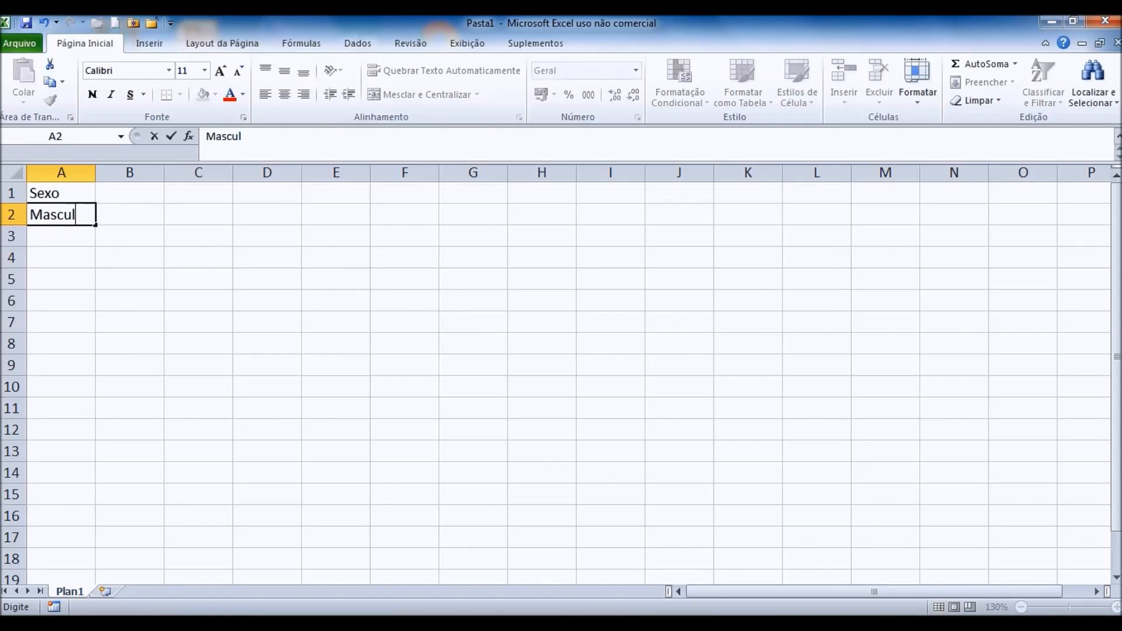
key("Return")
type("Feminino")
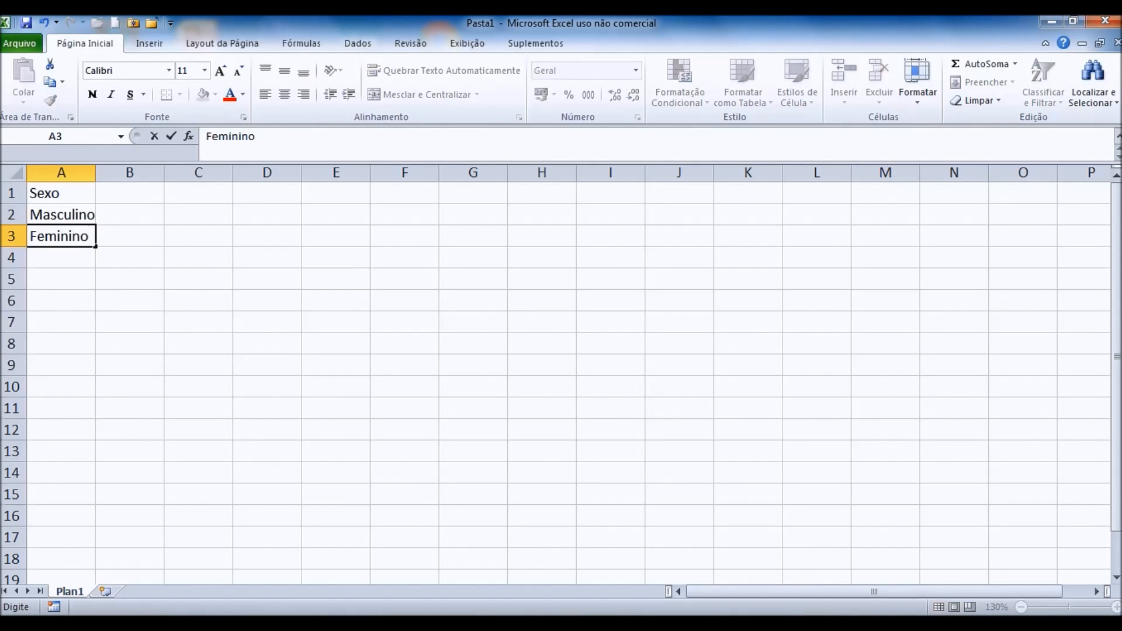
left_click(60, 214)
left_click(61, 193)
- Enter the heading Idade in cell B1, with the ages 23 in B2 and 24 in B3
left_click(129, 193)
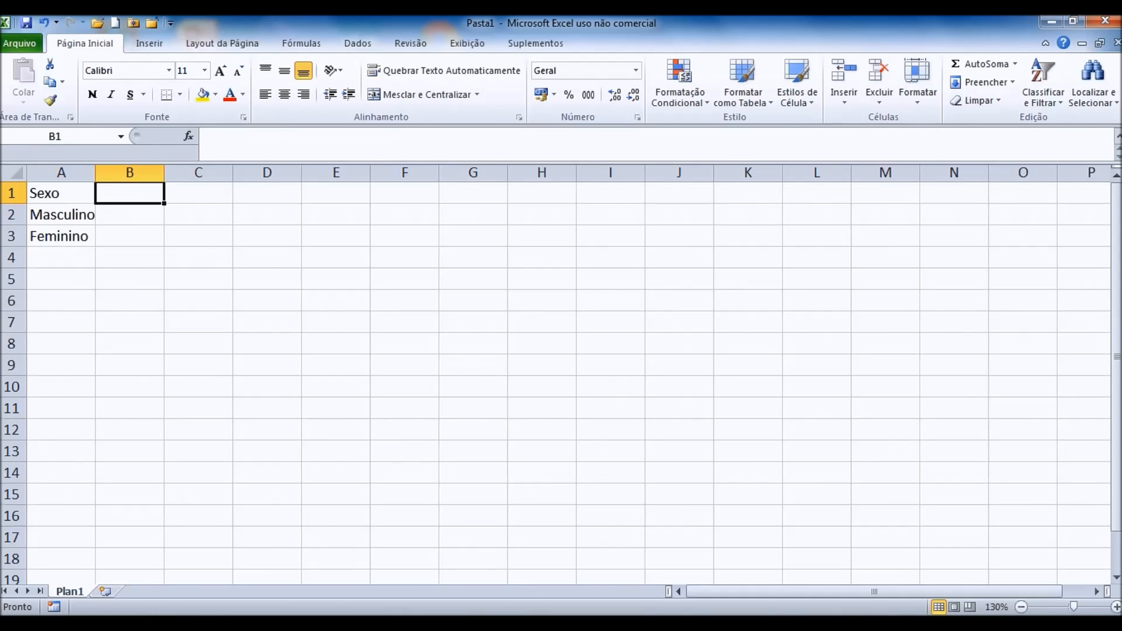
type("Idade")
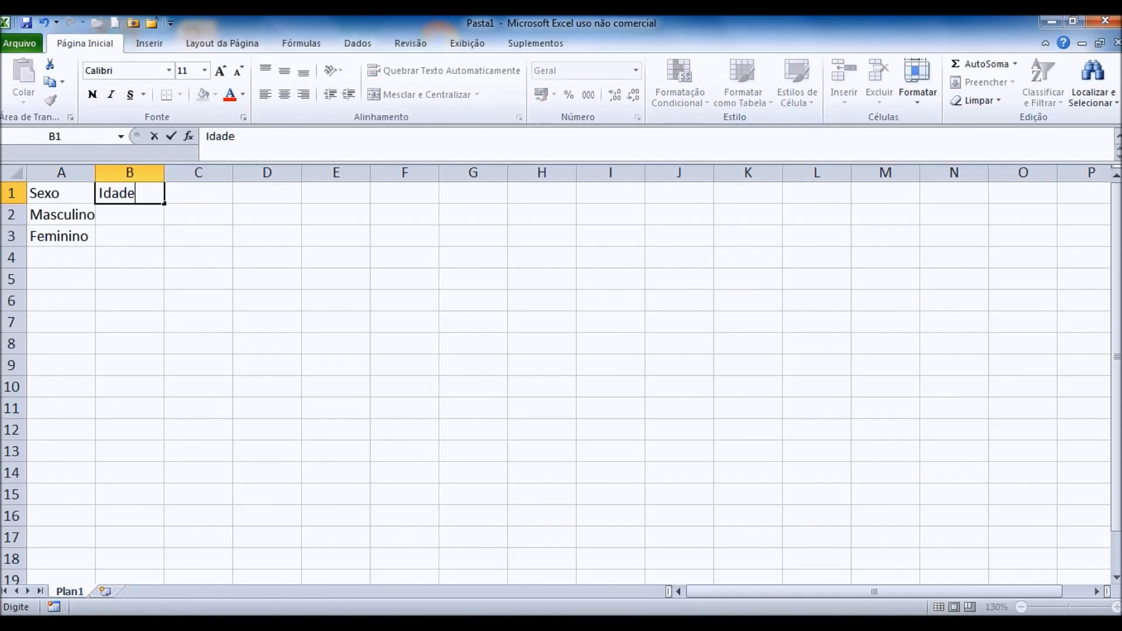
key("Return")
type("23")
key("Return")
type("24")
key("Return")
- Add the two ages in cell D2 with the formula =B2+B3
key("Up")
key("Up")
key("Right")
key("Right")
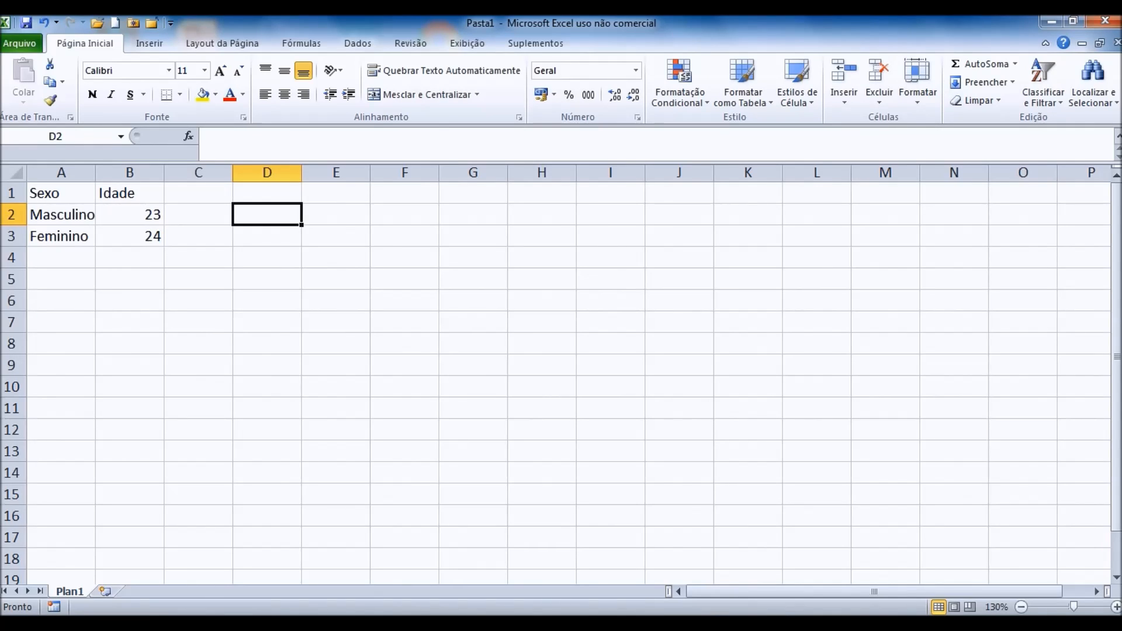
type("=")
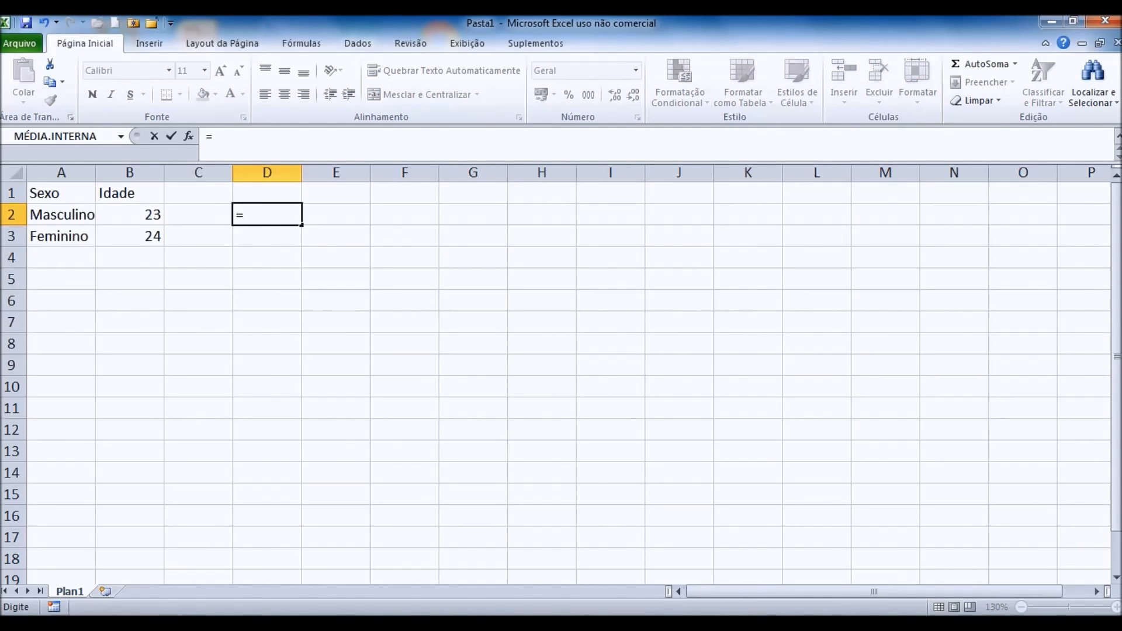
left_click(130, 214)
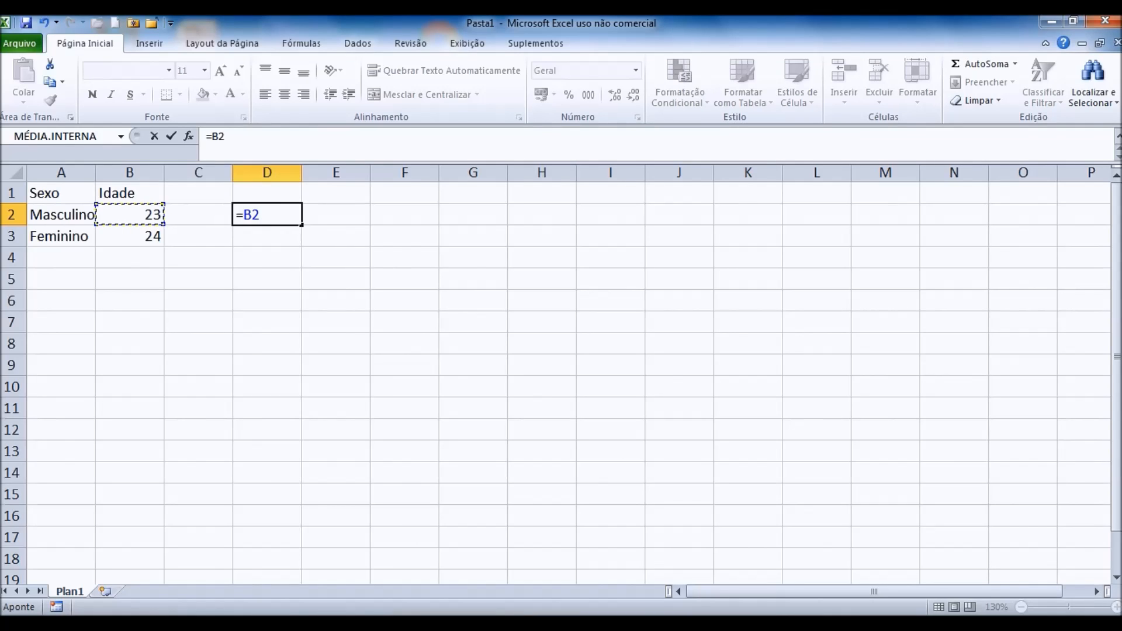
type("+")
left_click(130, 236)
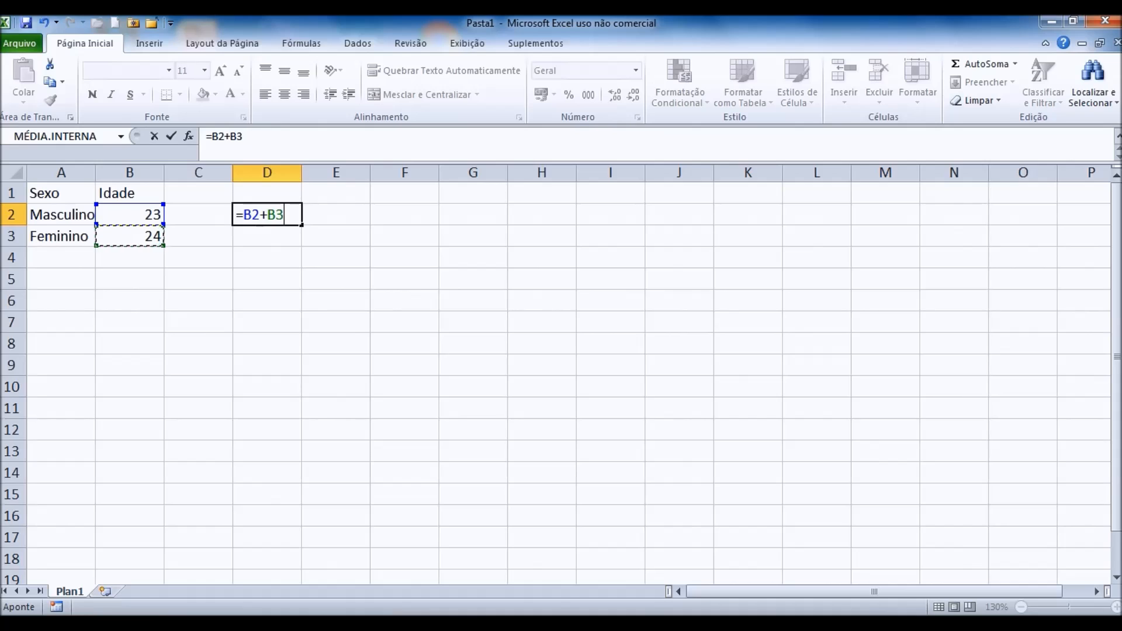
key("Return")
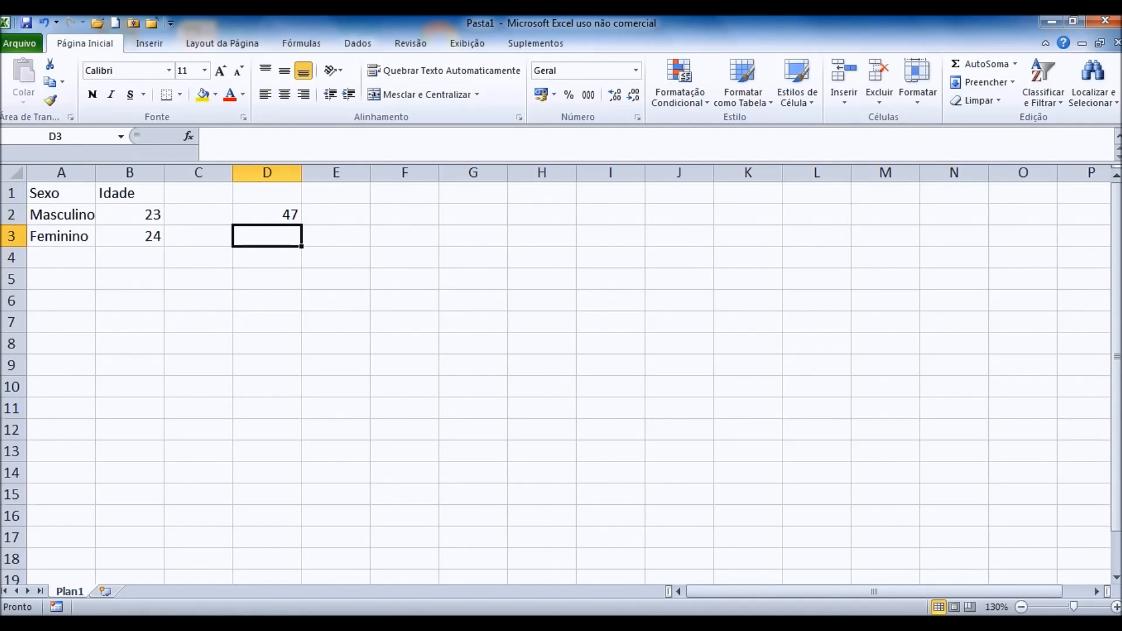
- Change the formula in cell D2 to the subtraction =B2-B3
left_click(267, 215)
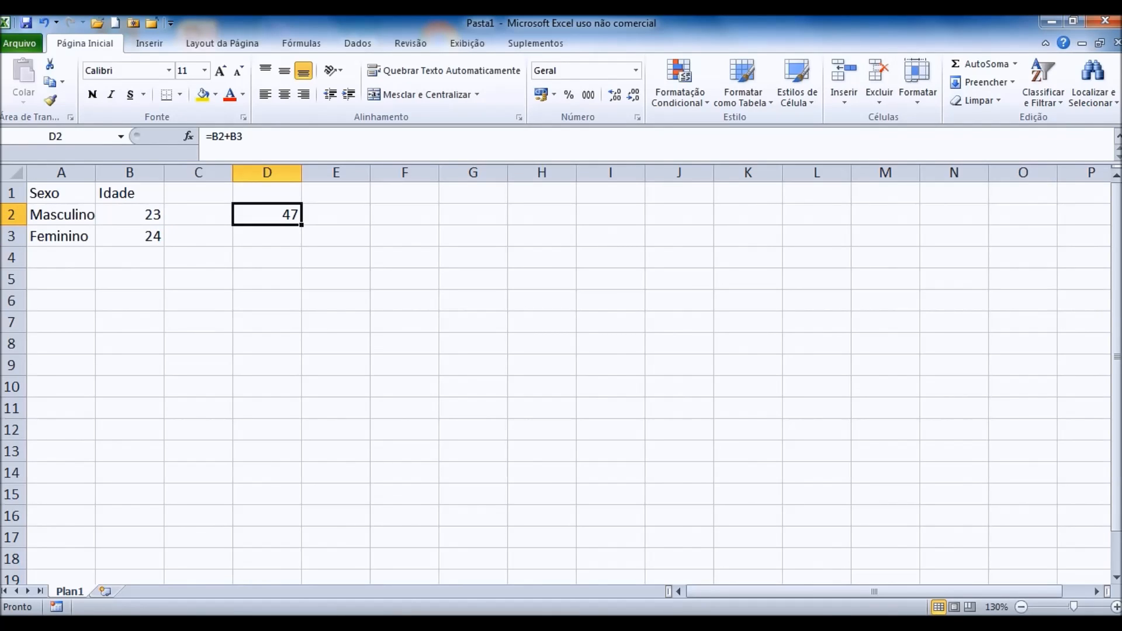
left_click(224, 136)
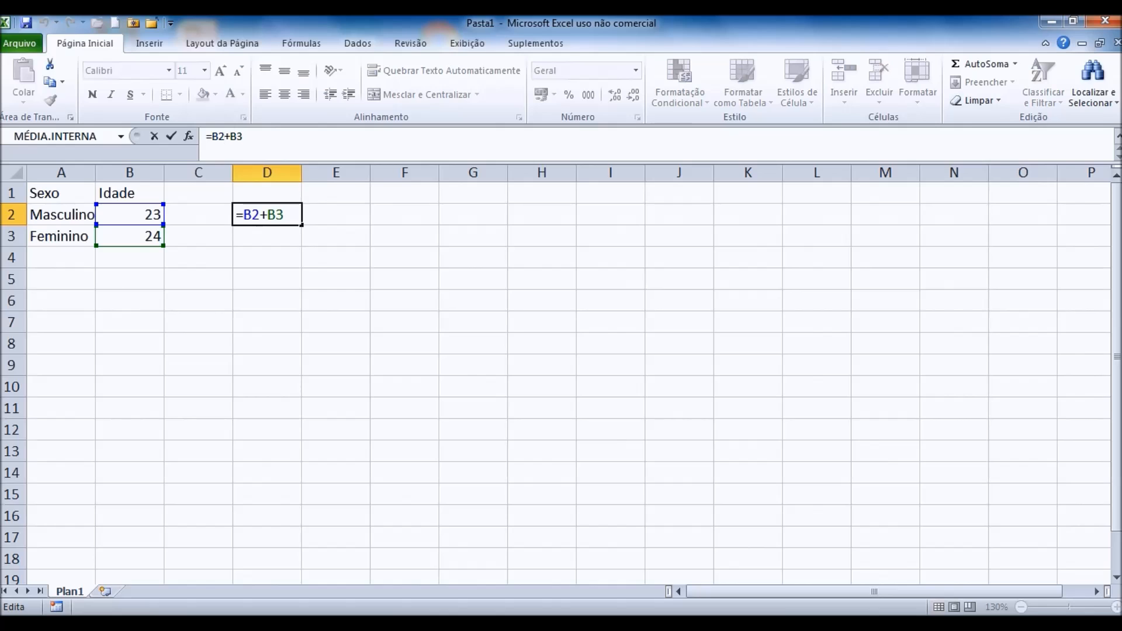
left_click(285, 215)
double_click(263, 215)
type("-")
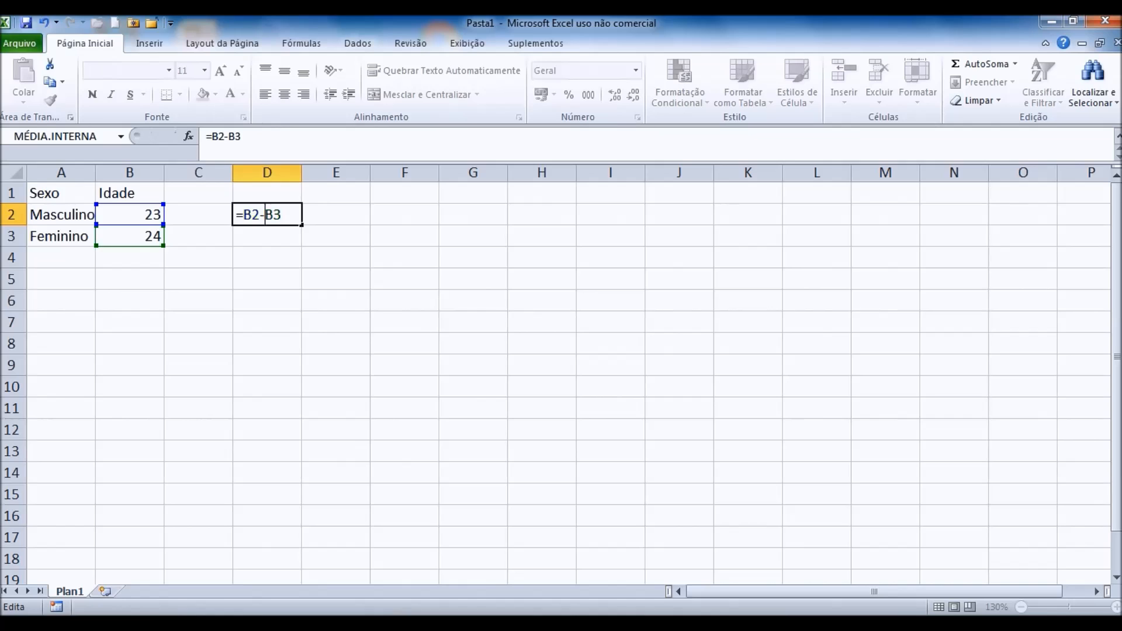
key("Return")
- Reverse the order of the subtraction in cell D2 so the formula reads =B3-B2
left_click(265, 215)
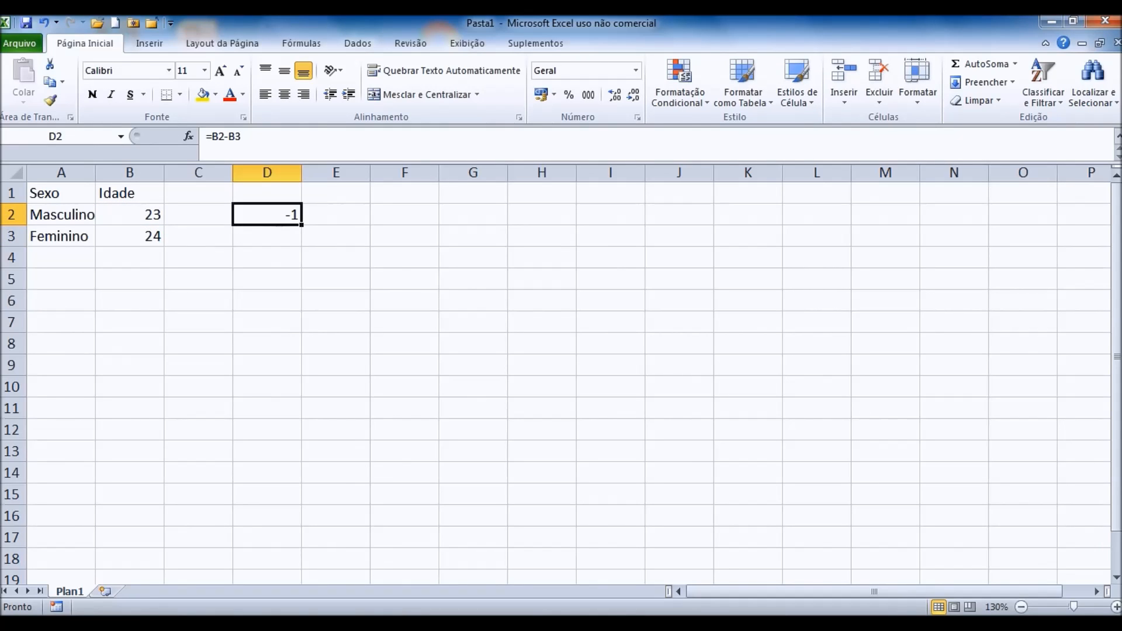
left_click(212, 137)
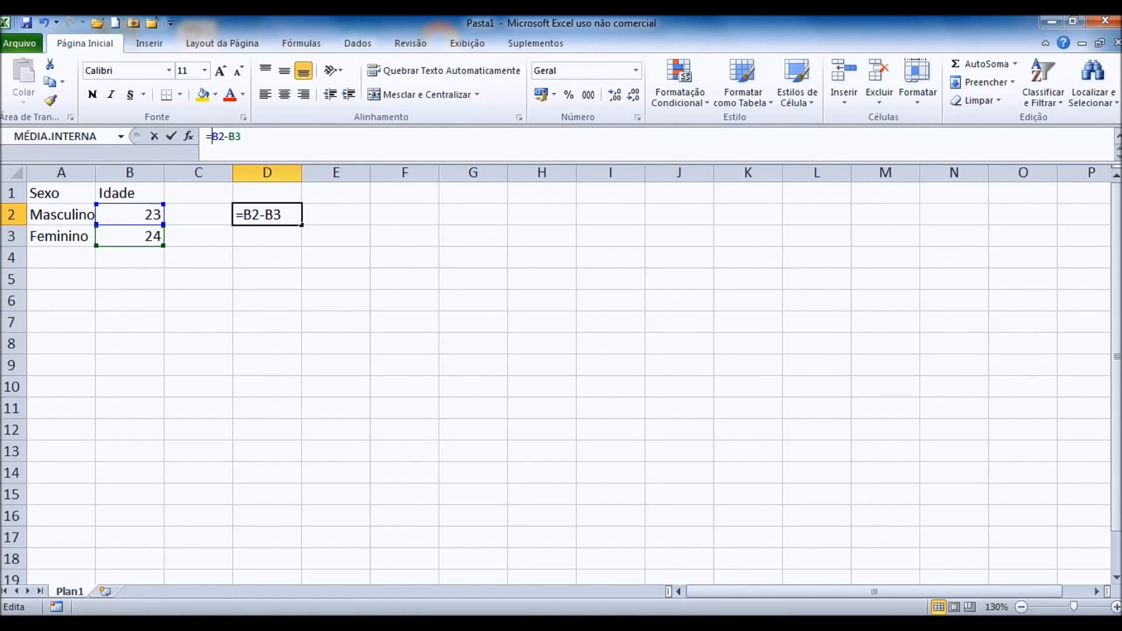
left_click_drag(252, 215, 282, 215)
type("3-B2")
key("Return")
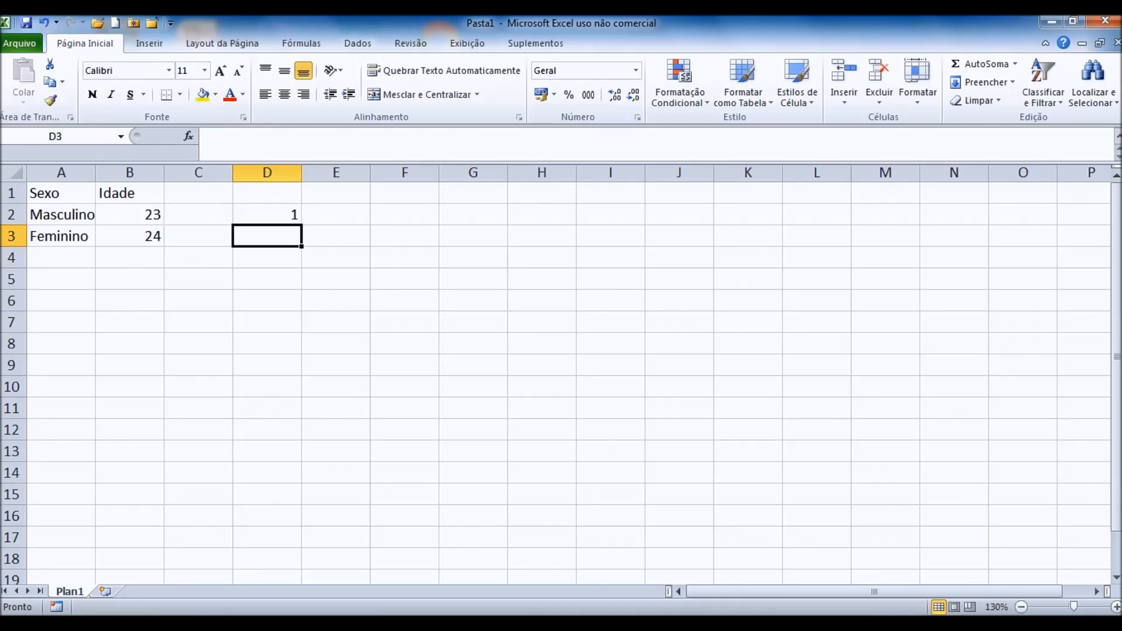
left_click(267, 215)
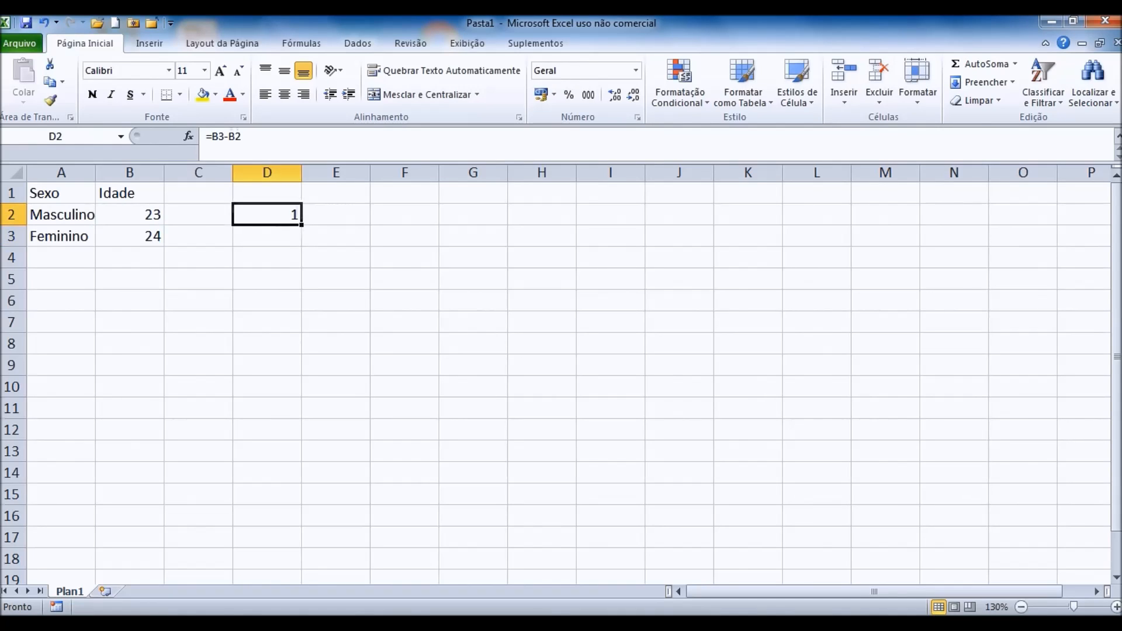
left_click(220, 136)
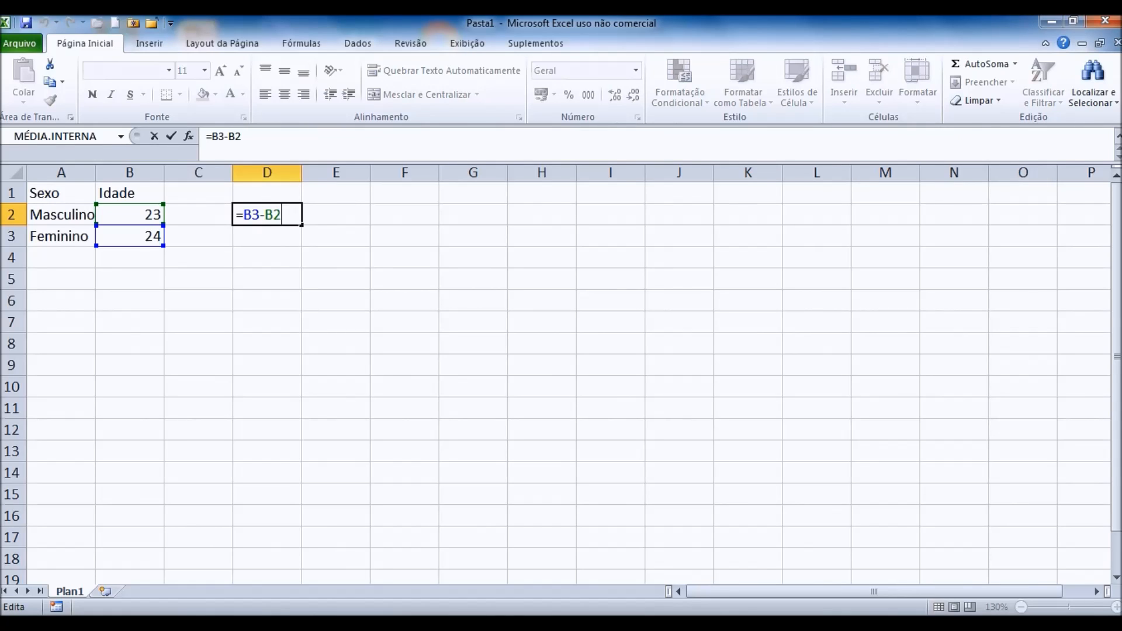
key("Return")
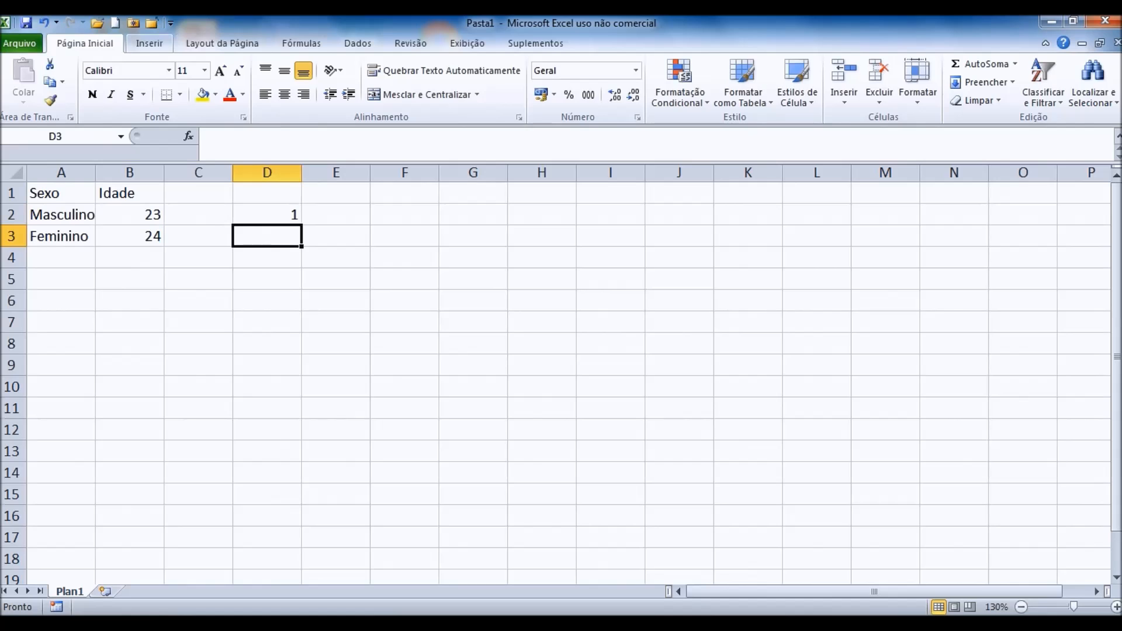
left_click(149, 43)
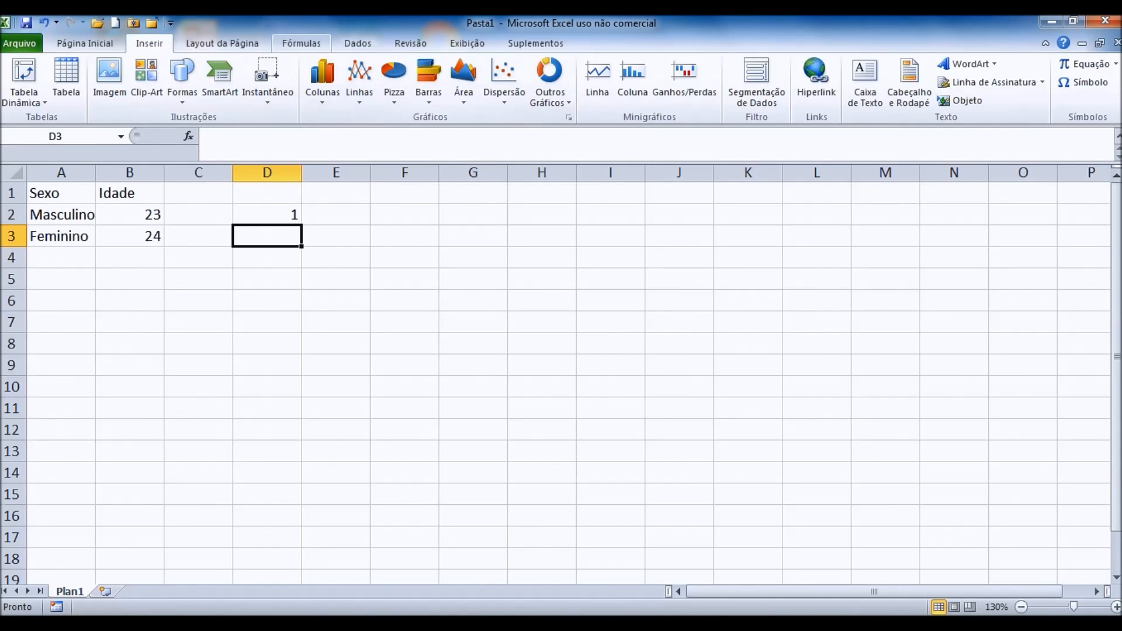
left_click(301, 43)
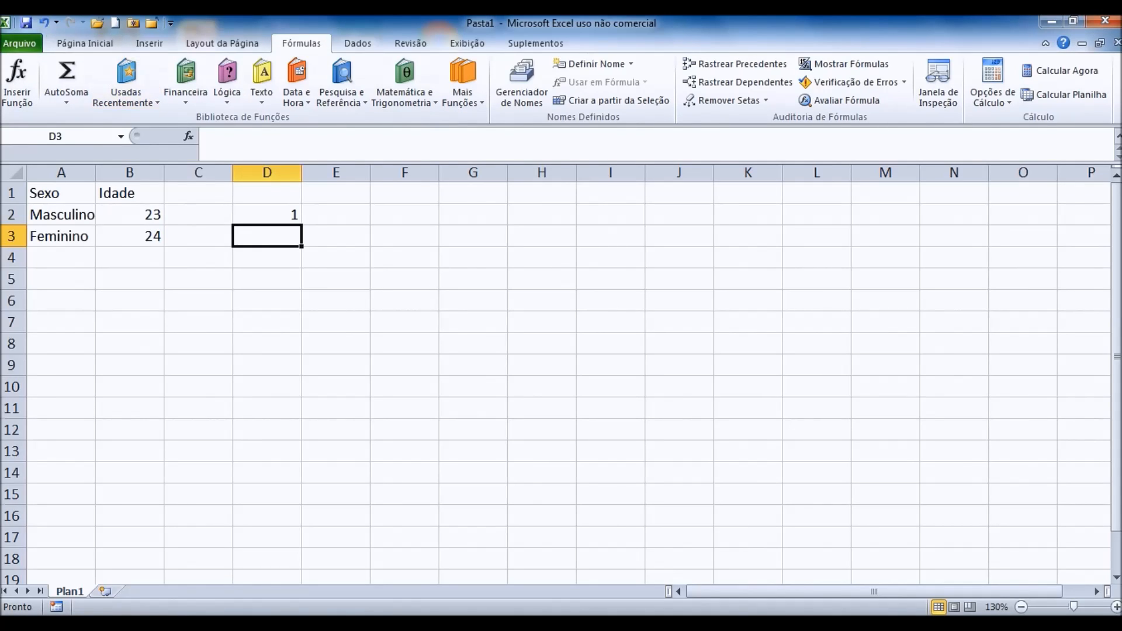
left_click(85, 43)
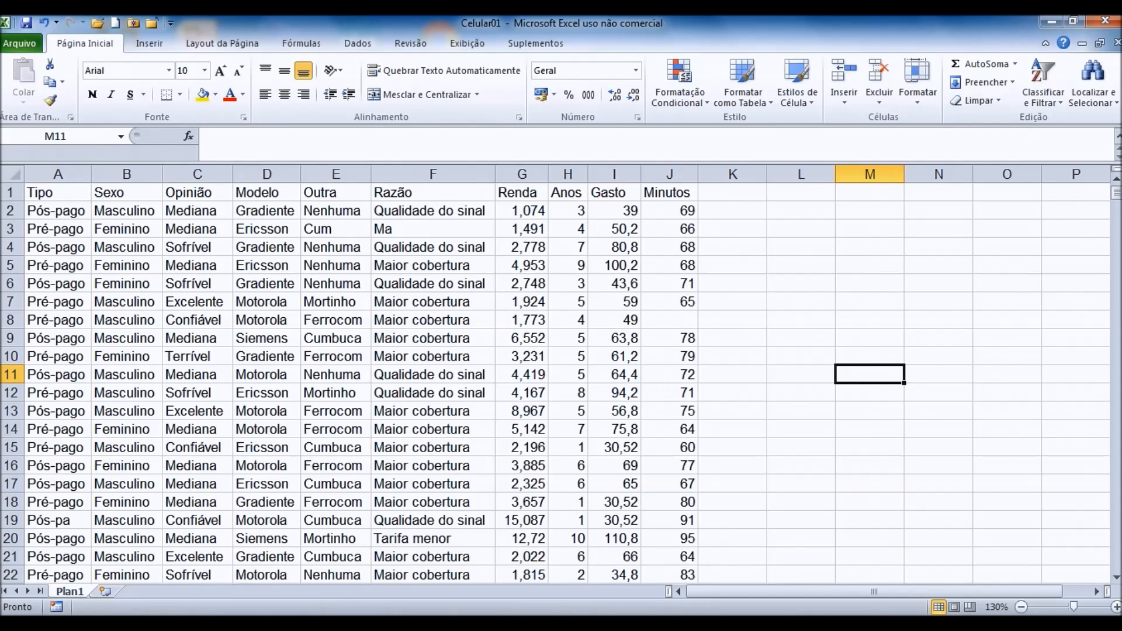
- Examine the Celular01 data table: its variables in columns A to J, individual record rows, and the records down to the end of the sheet
left_click_drag(58, 174, 696, 174)
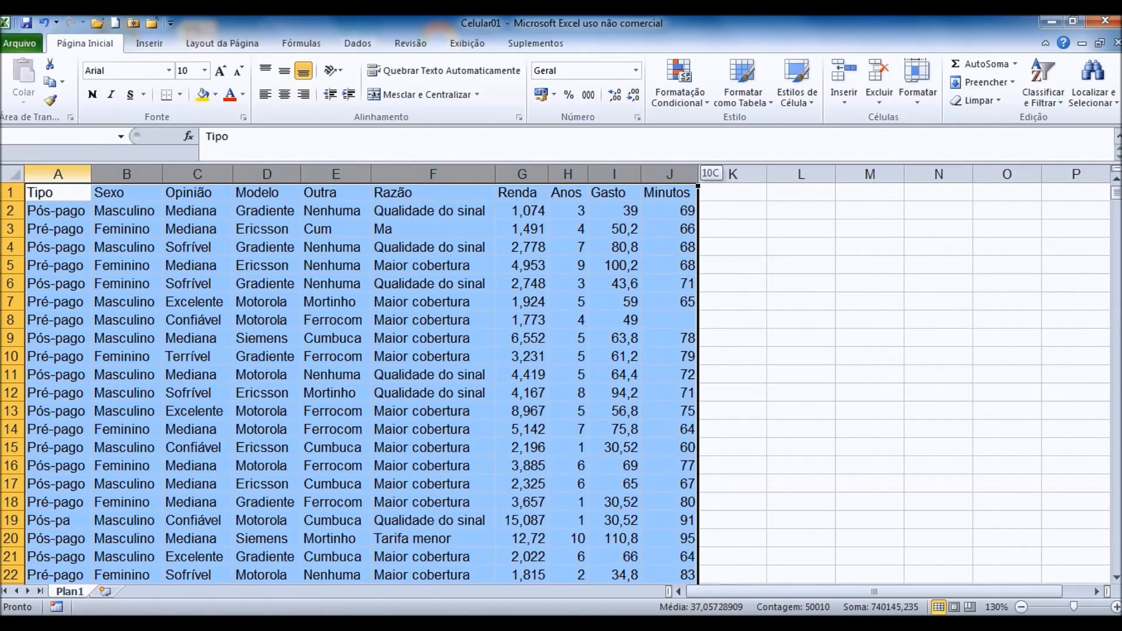
left_click(801, 301)
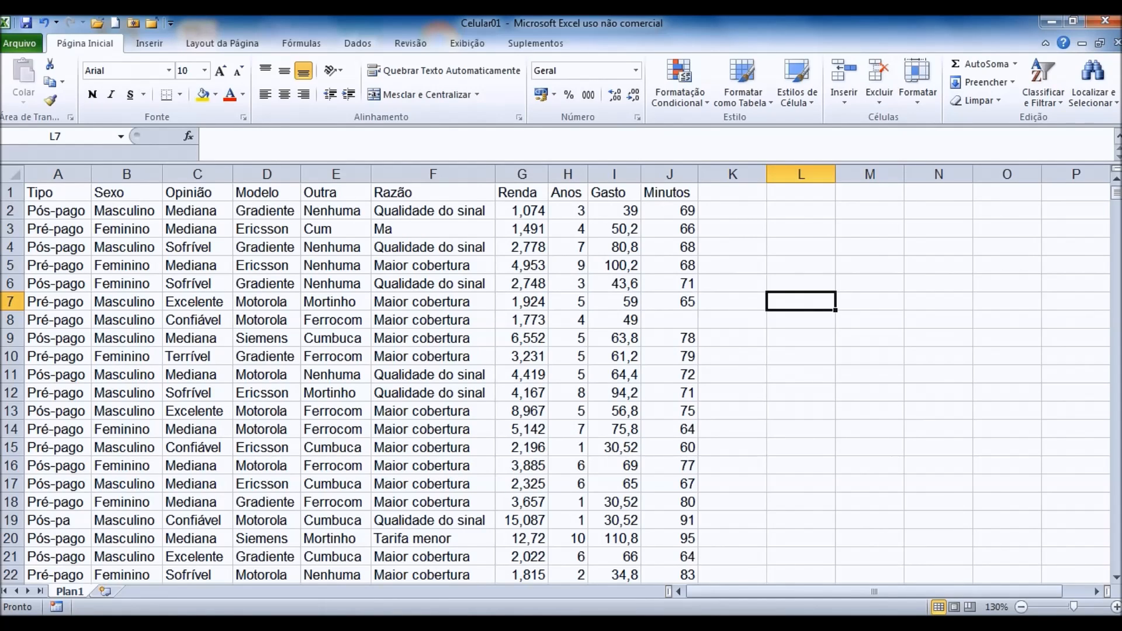
left_click(58, 174)
left_click_drag(161, 174, 696, 174)
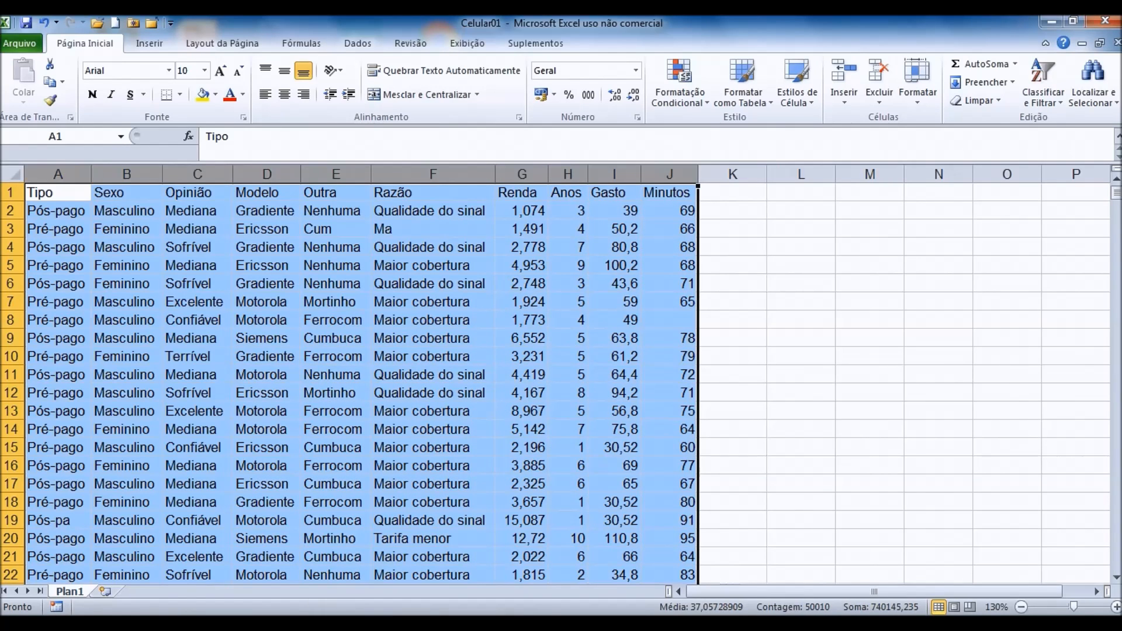
left_click(732, 265)
left_click(11, 210)
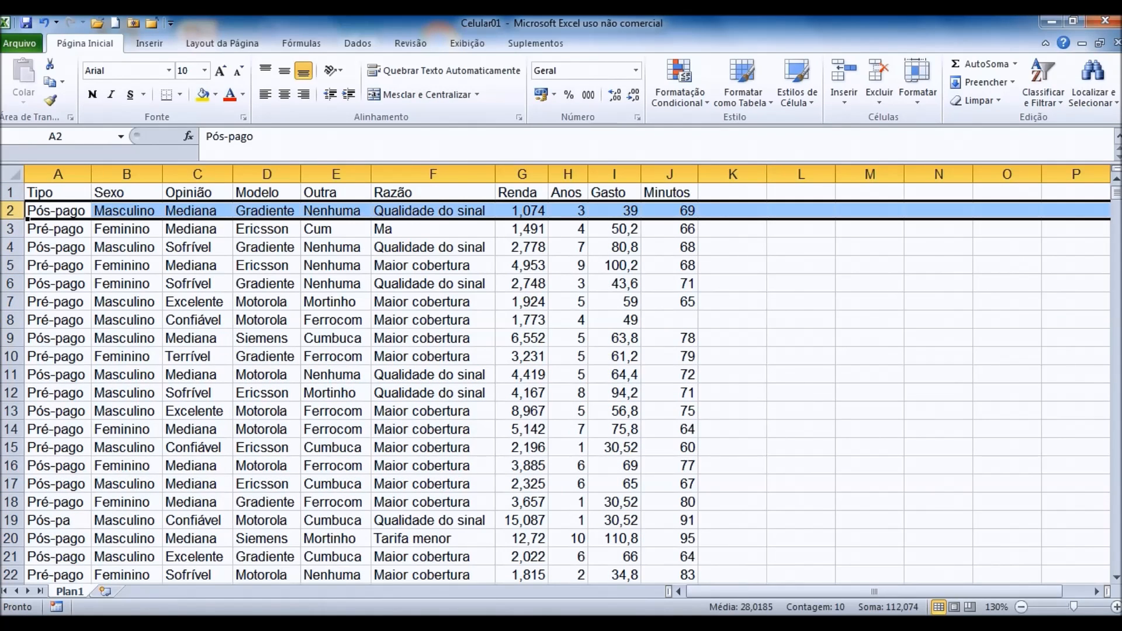
left_click(10, 247)
left_click(57, 301)
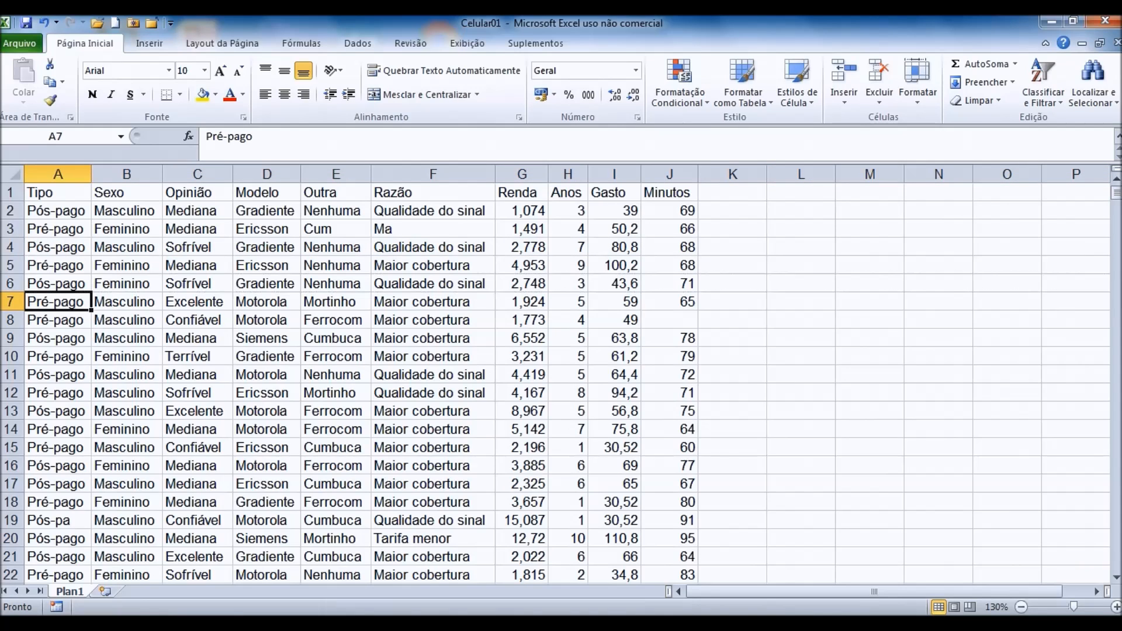
left_click(57, 210)
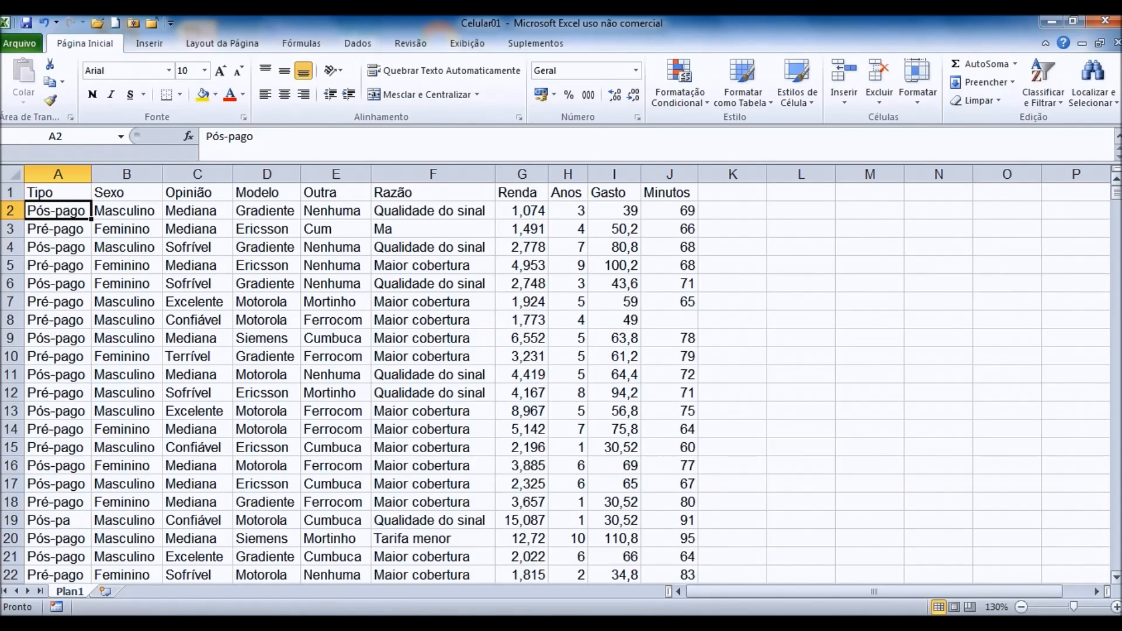
left_click_drag(1116, 192, 1116, 561)
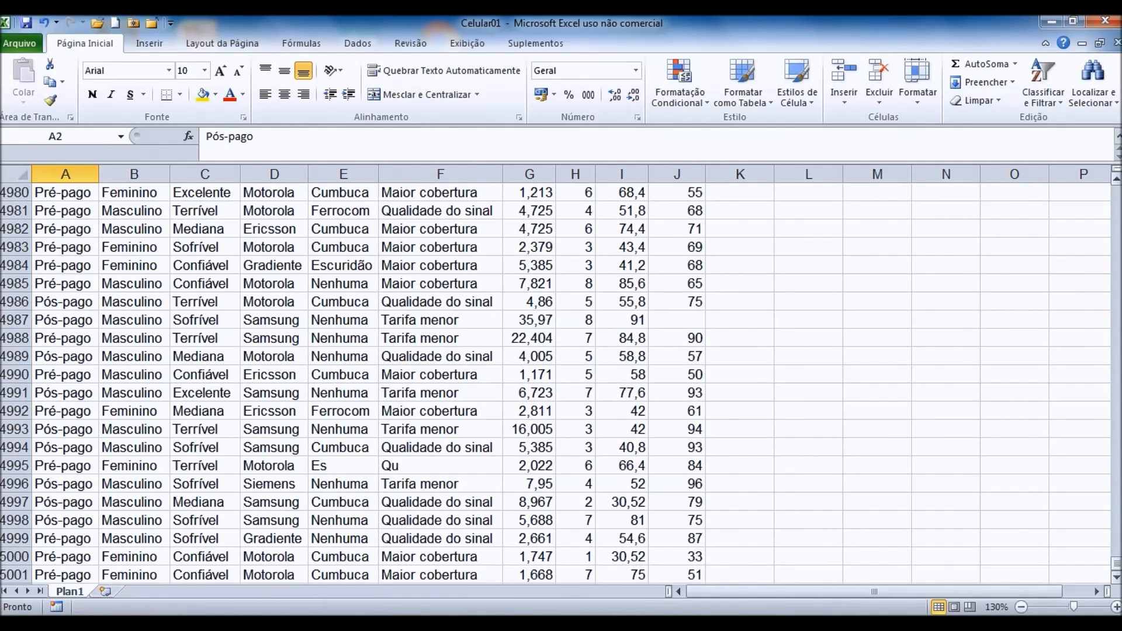
left_click_drag(1116, 560, 1116, 193)
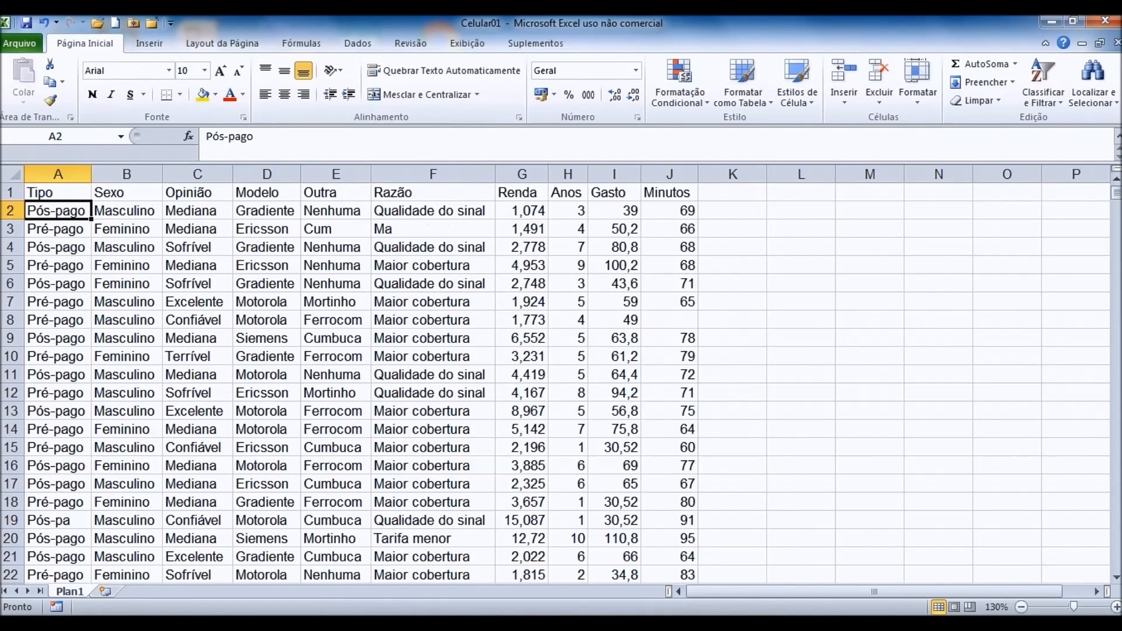
left_click(57, 192)
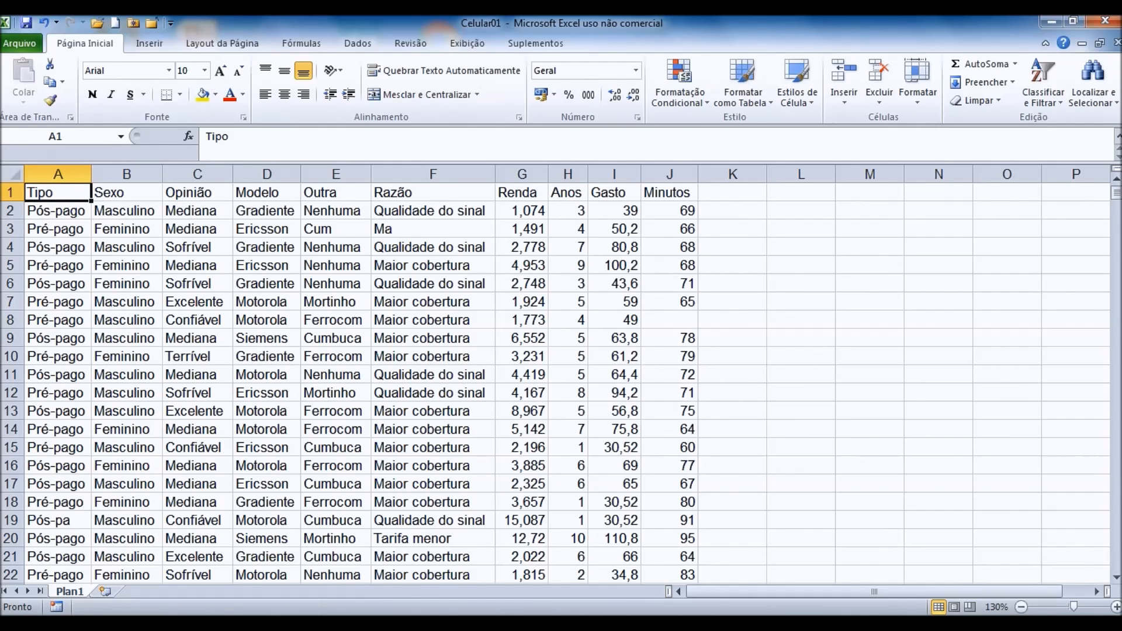
- Examine the remaining variables in the header row one by one, from Sexo through Minutos
left_click(126, 192)
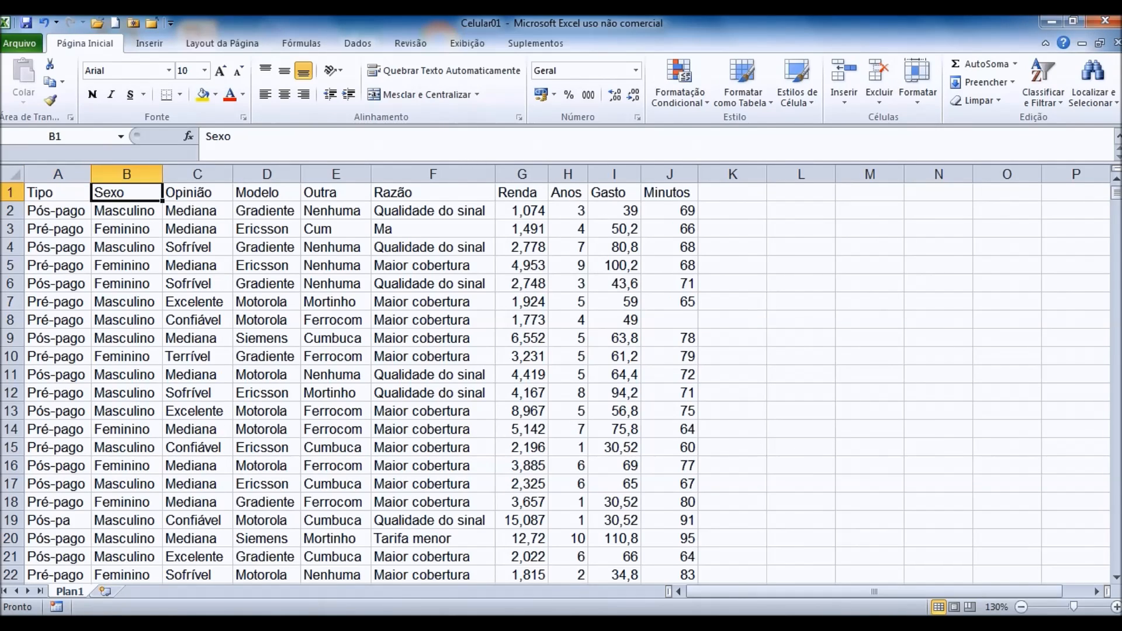
left_click(198, 193)
left_click(266, 192)
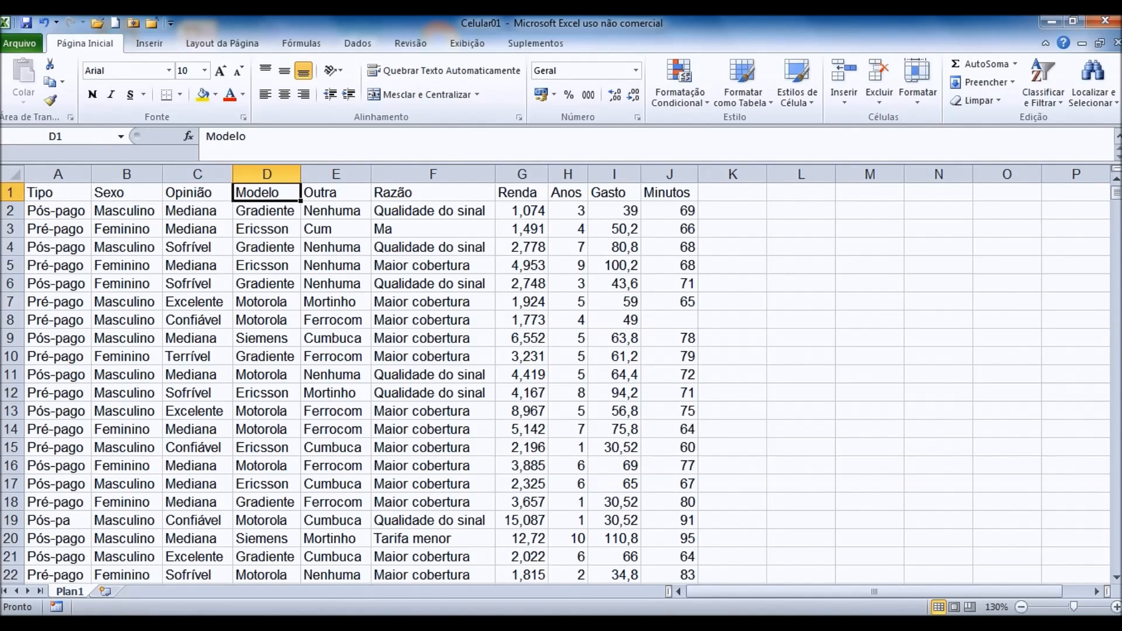
left_click(335, 193)
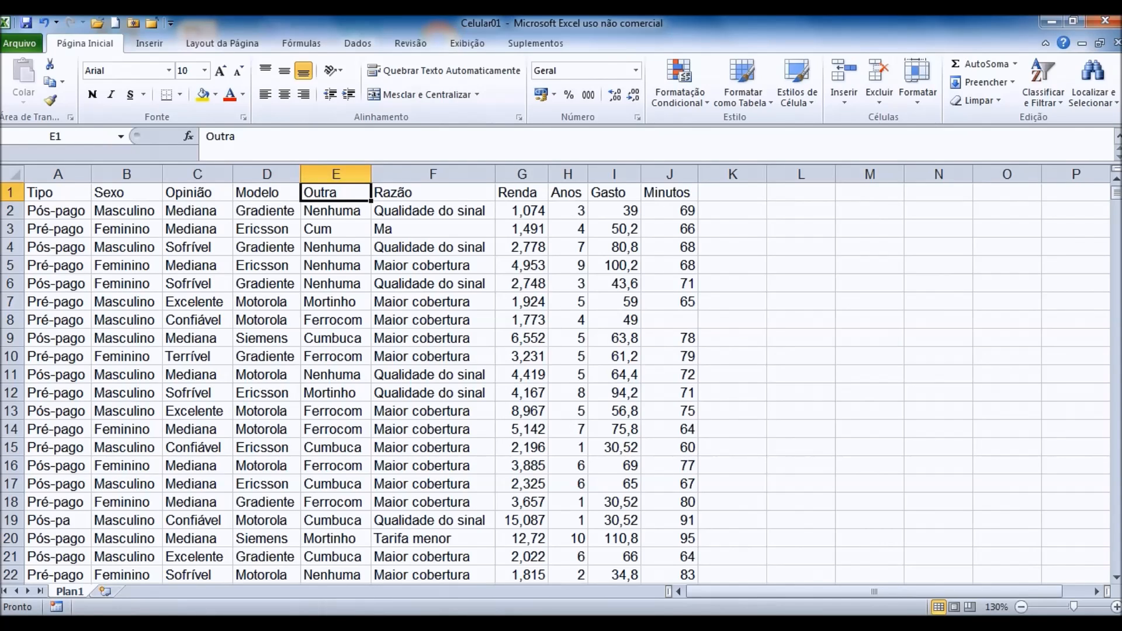
left_click(433, 193)
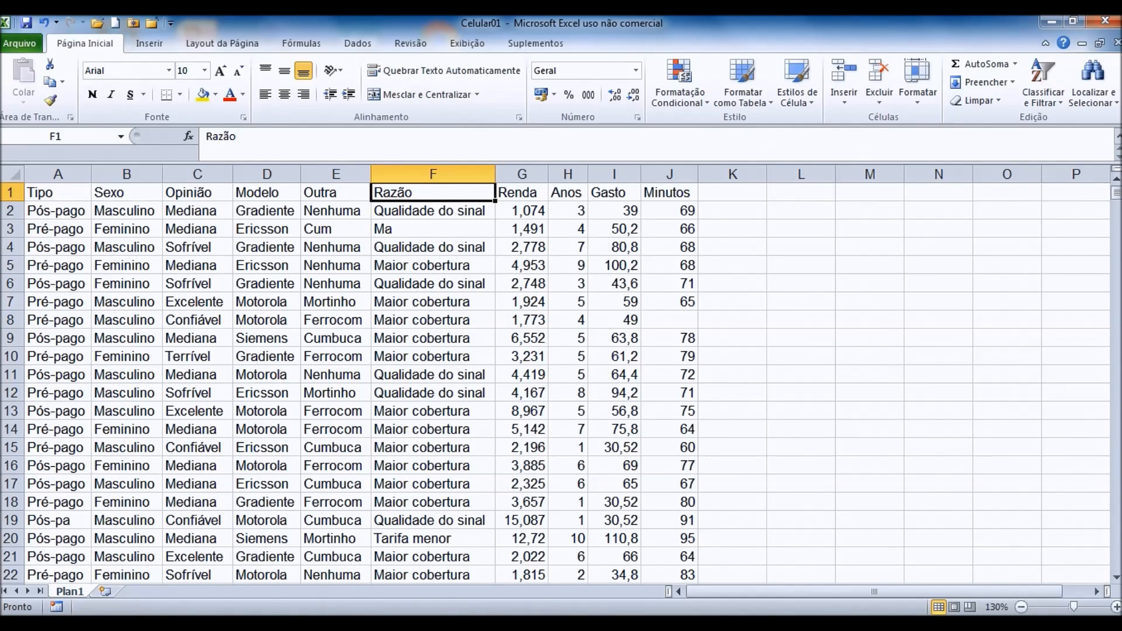
left_click(522, 192)
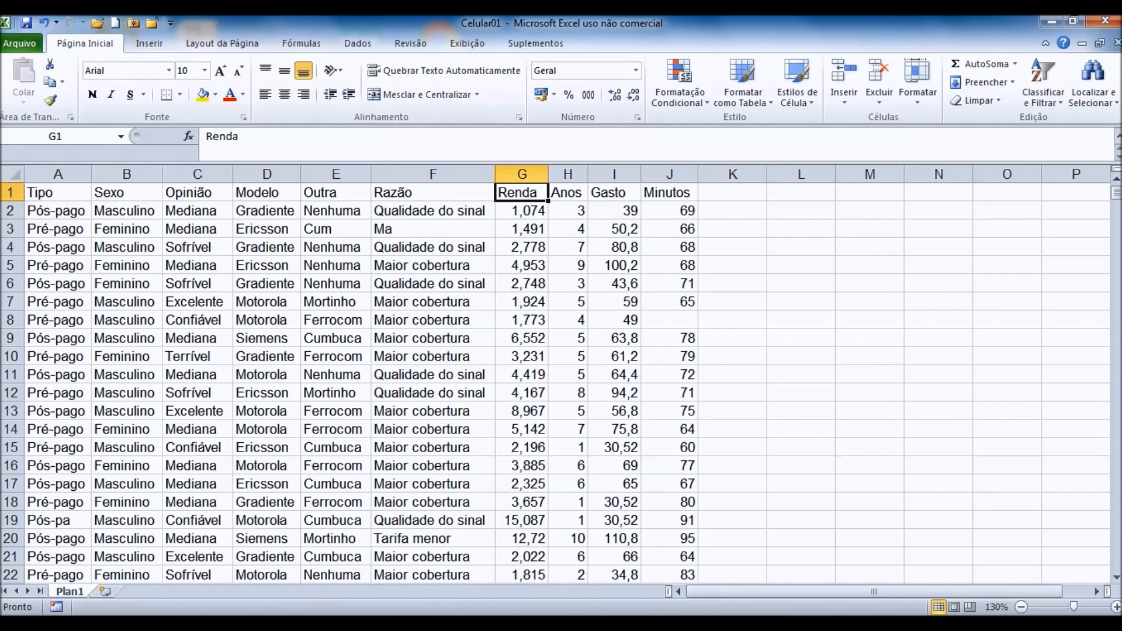
left_click(567, 192)
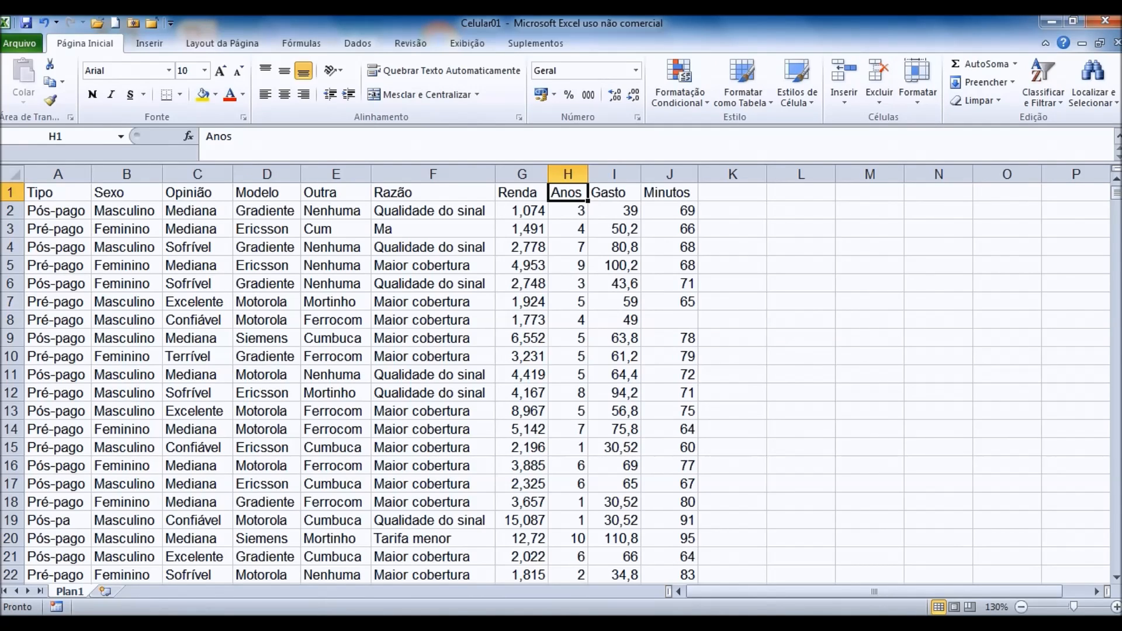
left_click(614, 192)
left_click(614, 210)
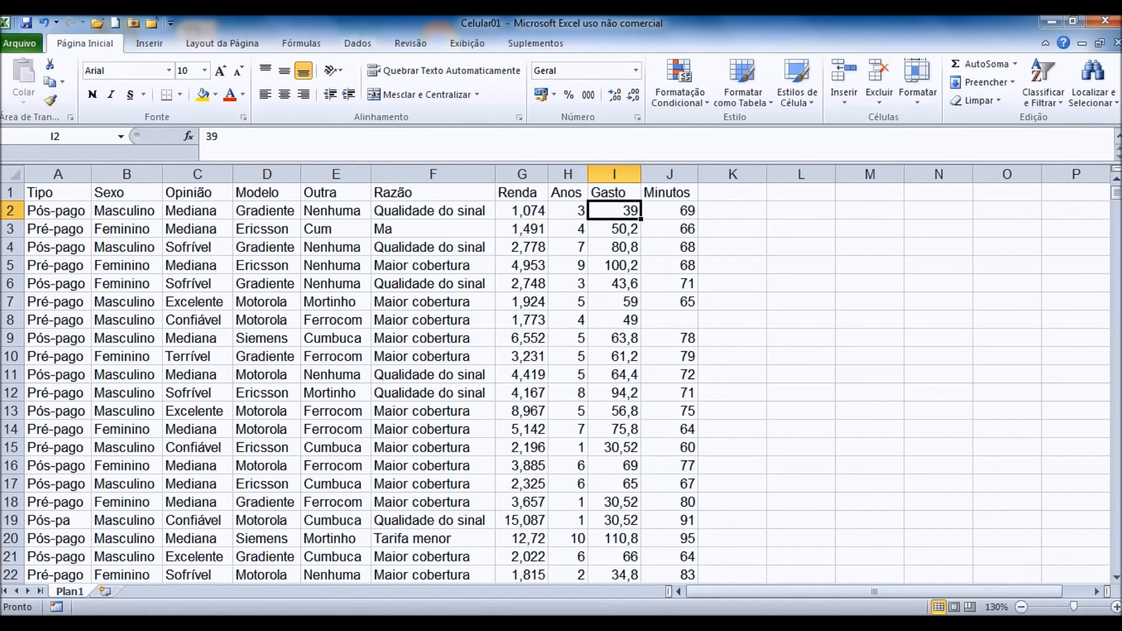
left_click(670, 192)
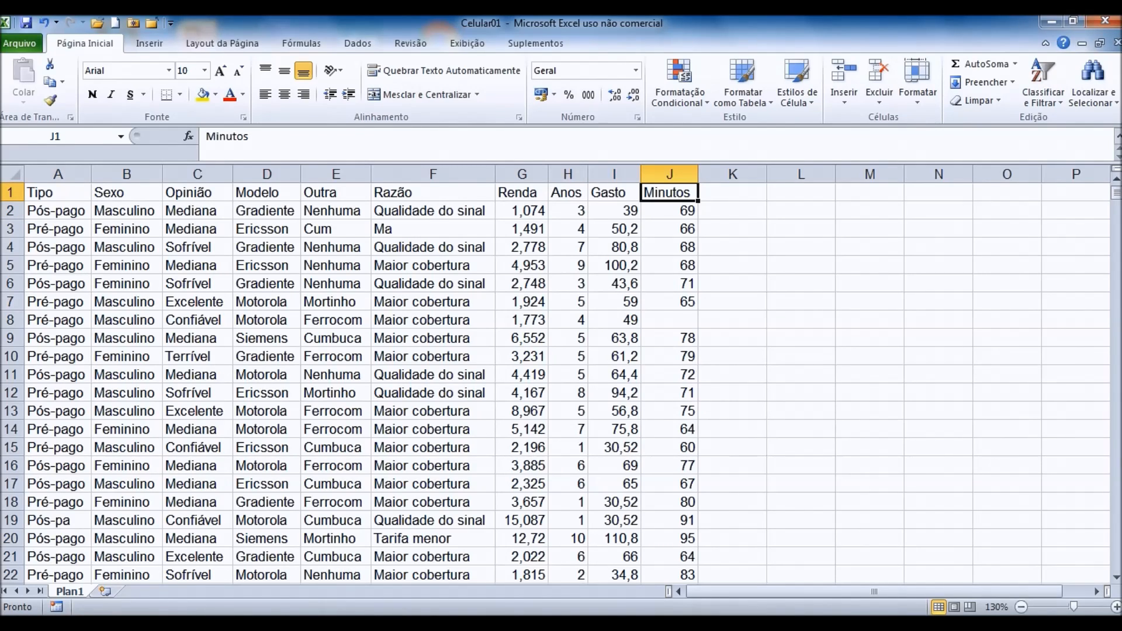
left_click(732, 301)
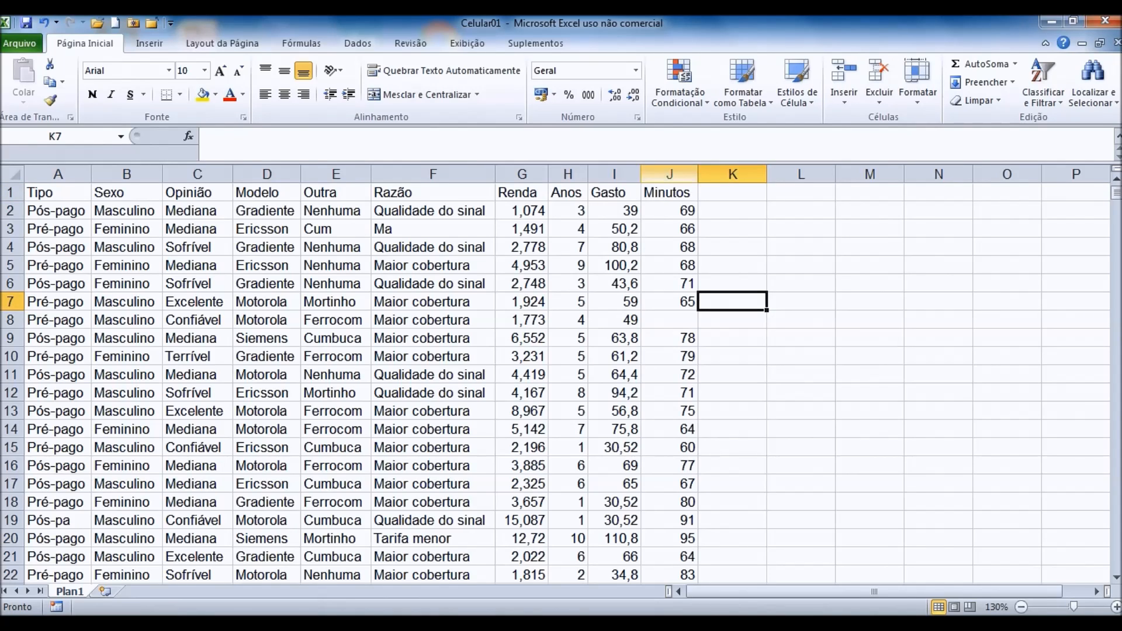
left_click(669, 174)
left_click(732, 338)
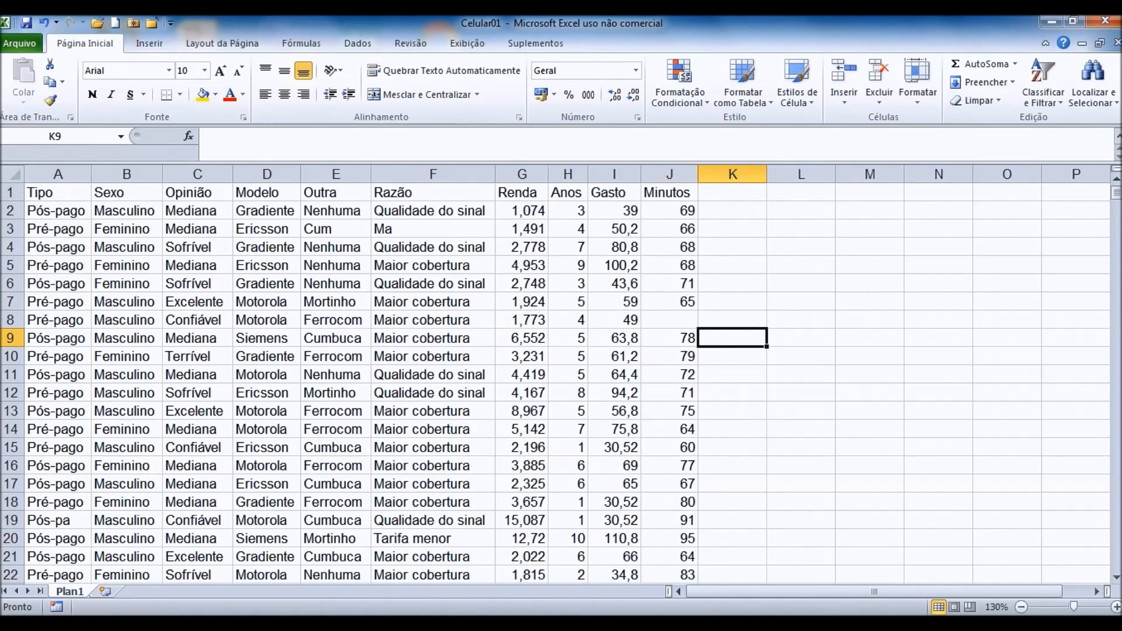
- Inspect the Outra entries in rows 3 and 9, the Razão entry in row 3 and the Minutos cell in row 8 for data-entry problems
left_click(335, 228)
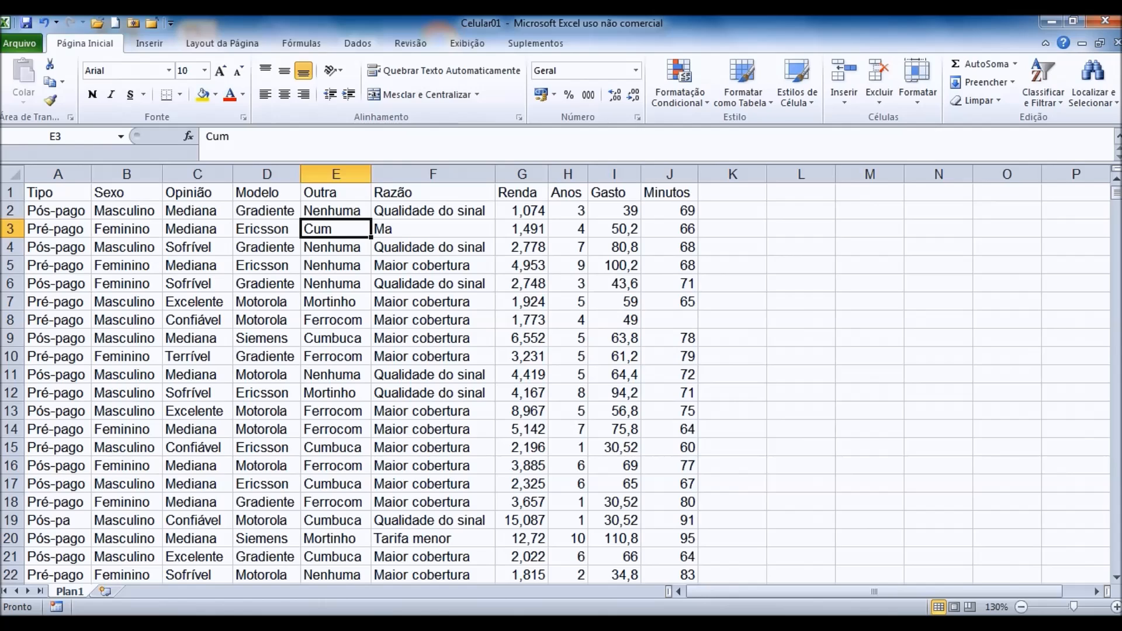
left_click(336, 338)
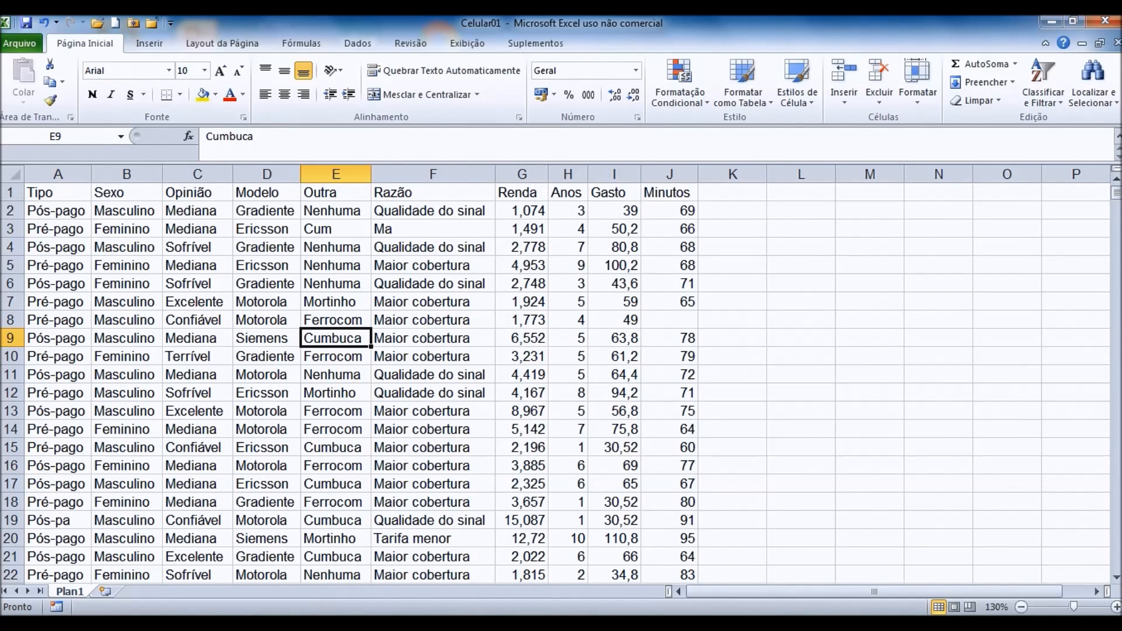
left_click(432, 228)
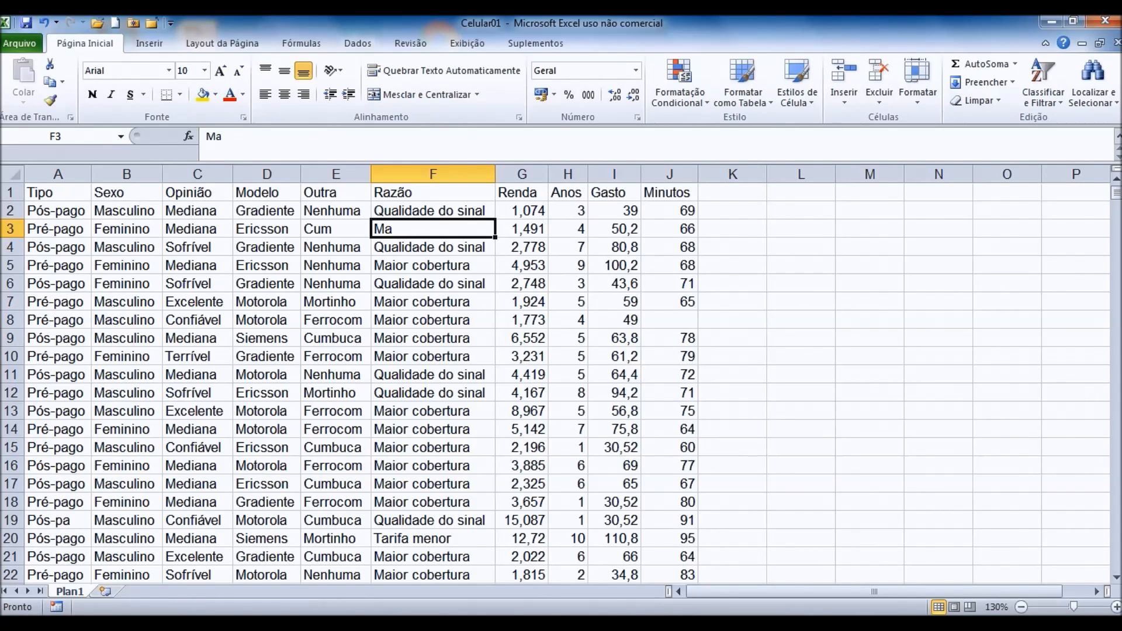
left_click(670, 320)
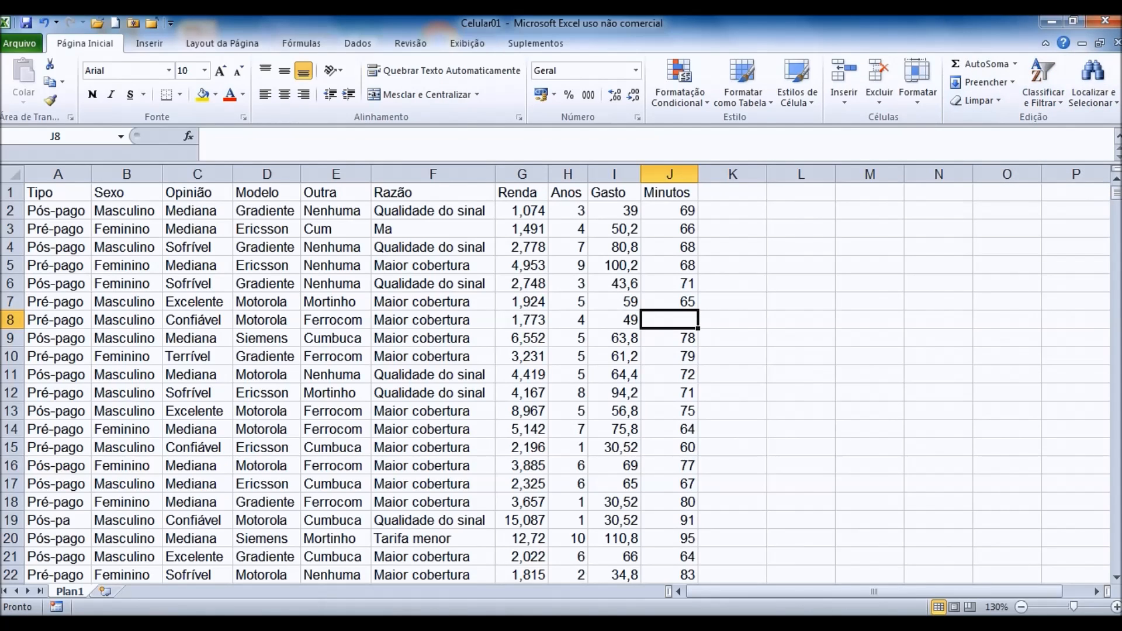
- Turn on filtering for the data table, starting from header cell A1
left_click(357, 42)
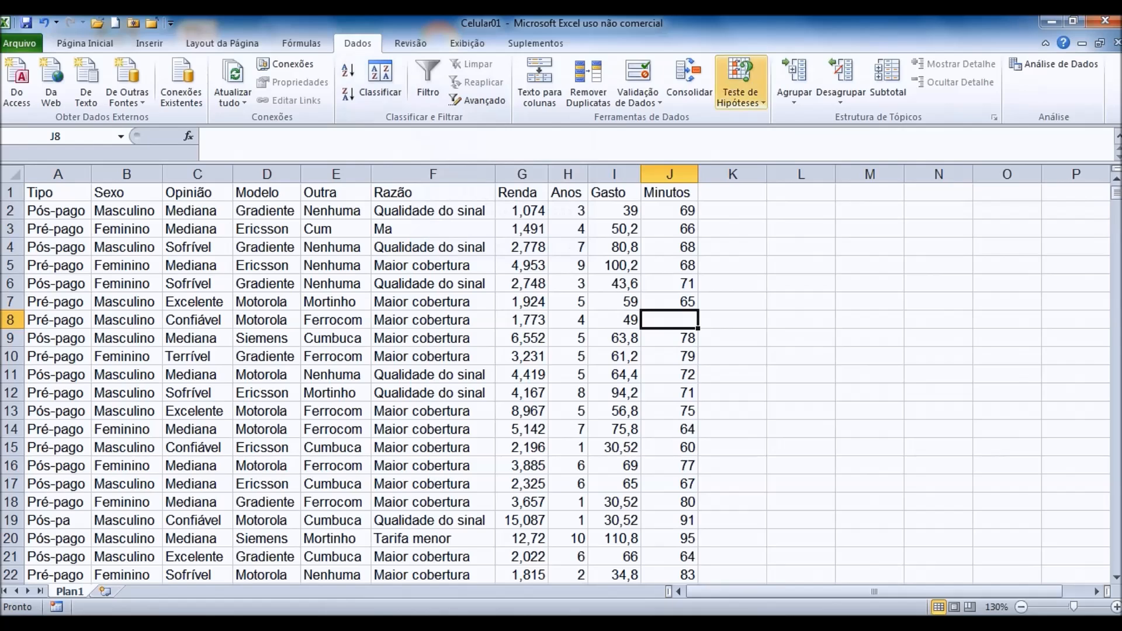
left_click(84, 43)
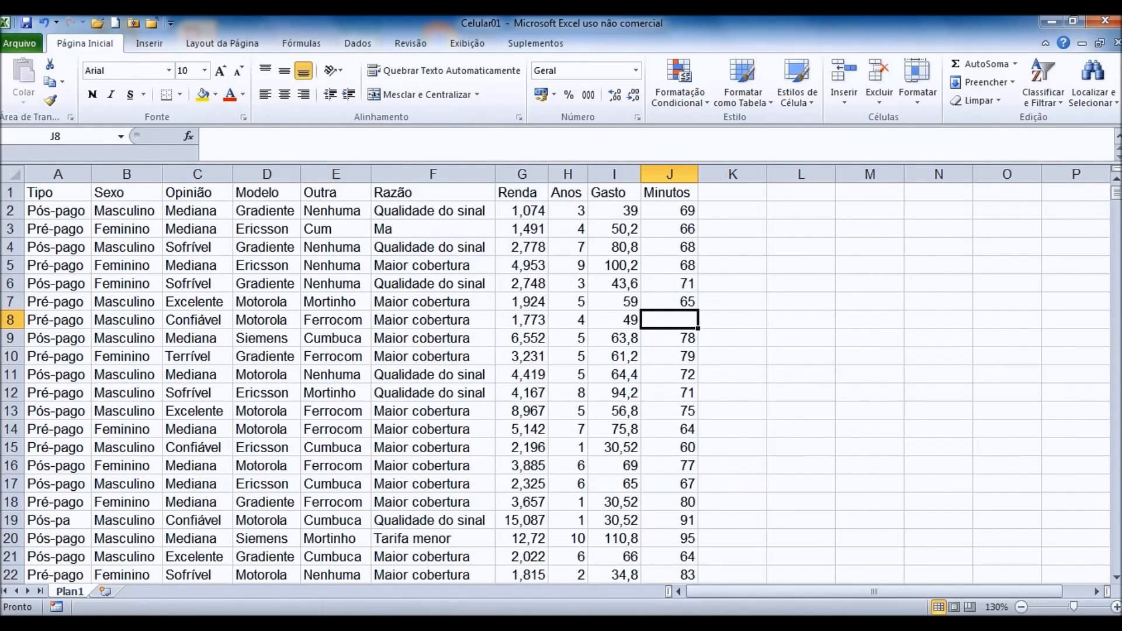
key("ctrl+Home")
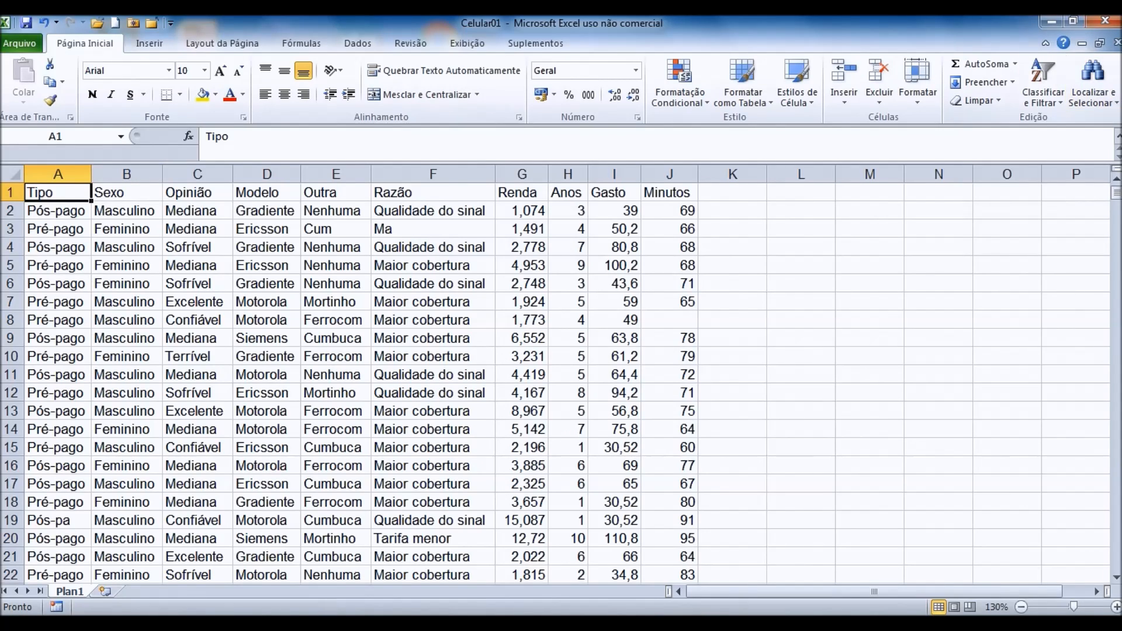
left_click(1043, 88)
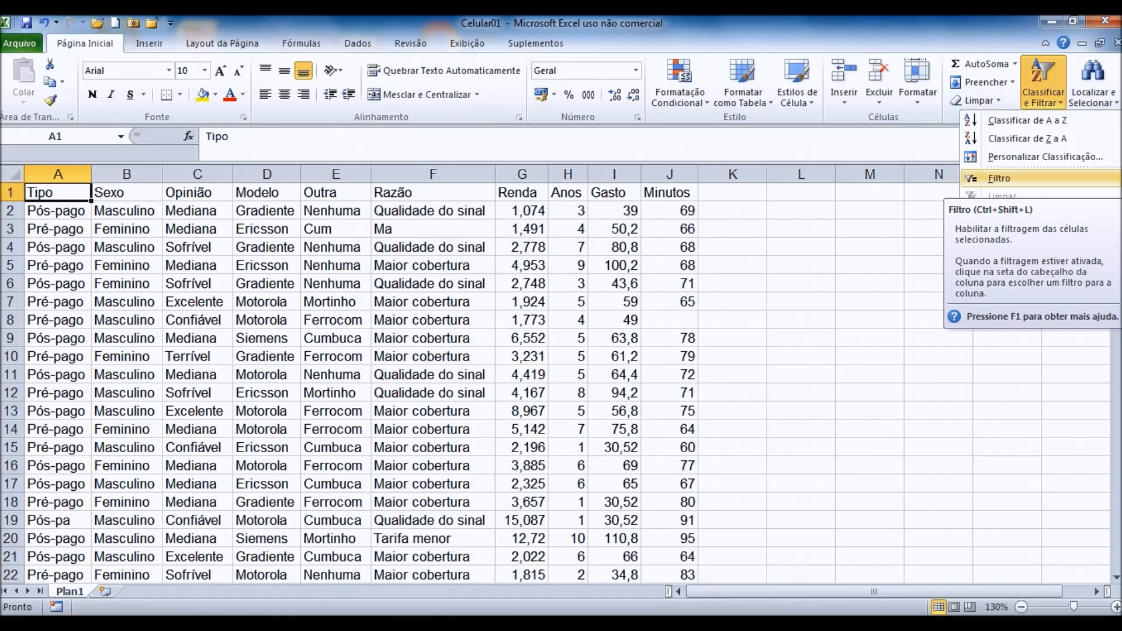
left_click(999, 178)
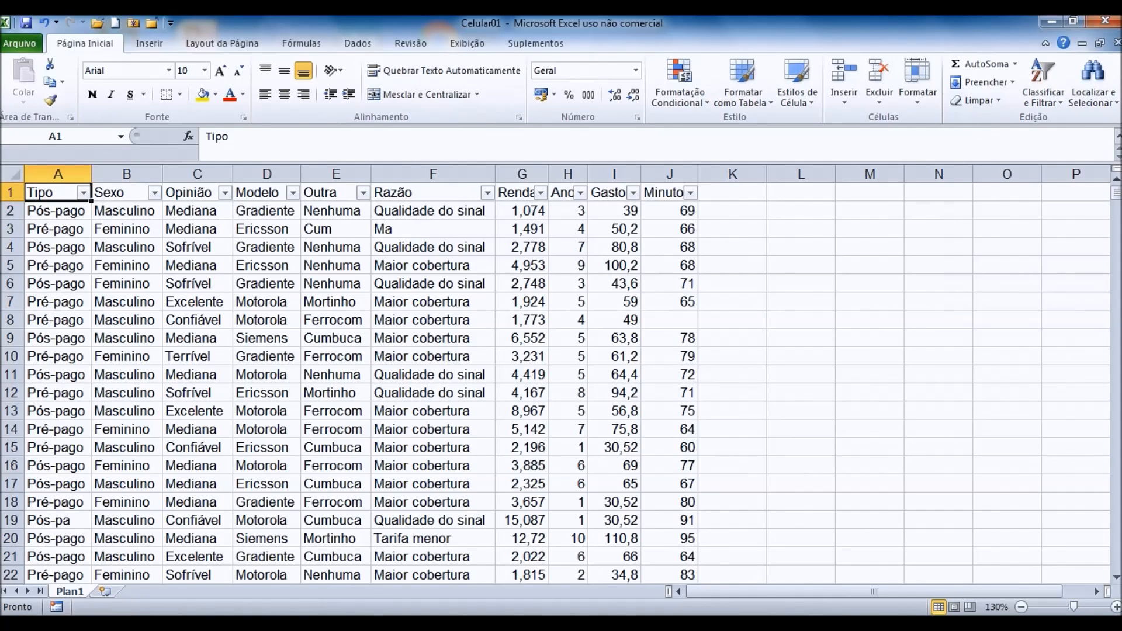
- Review all distinct values in the filter list of the Tipo column, leaving the column unfiltered
left_click(83, 193)
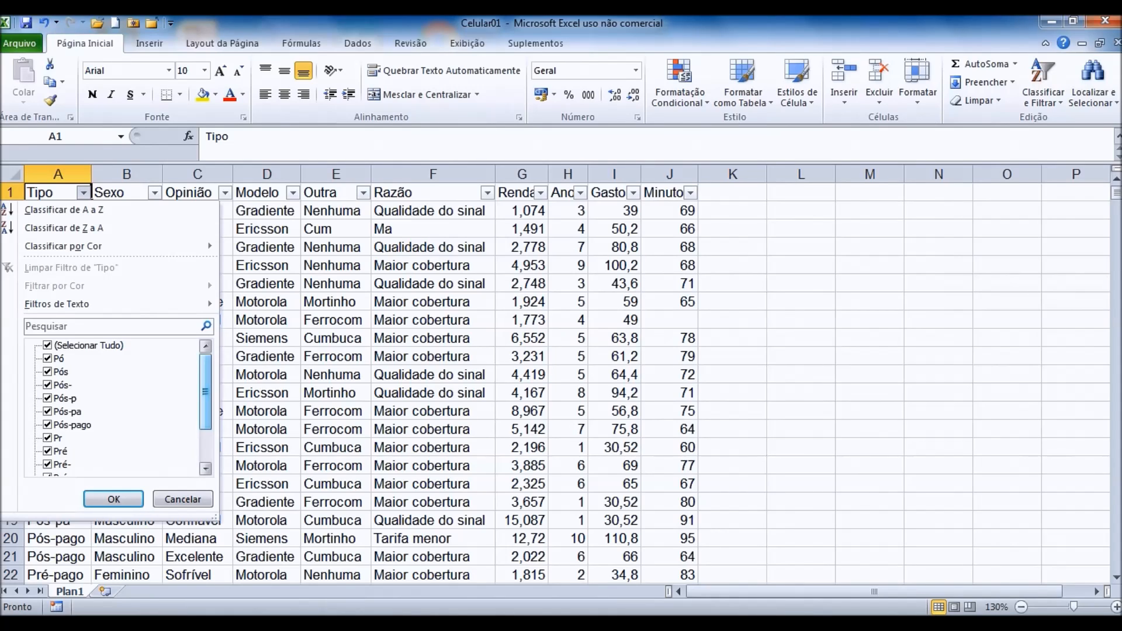
scroll(117, 409, "down", 2)
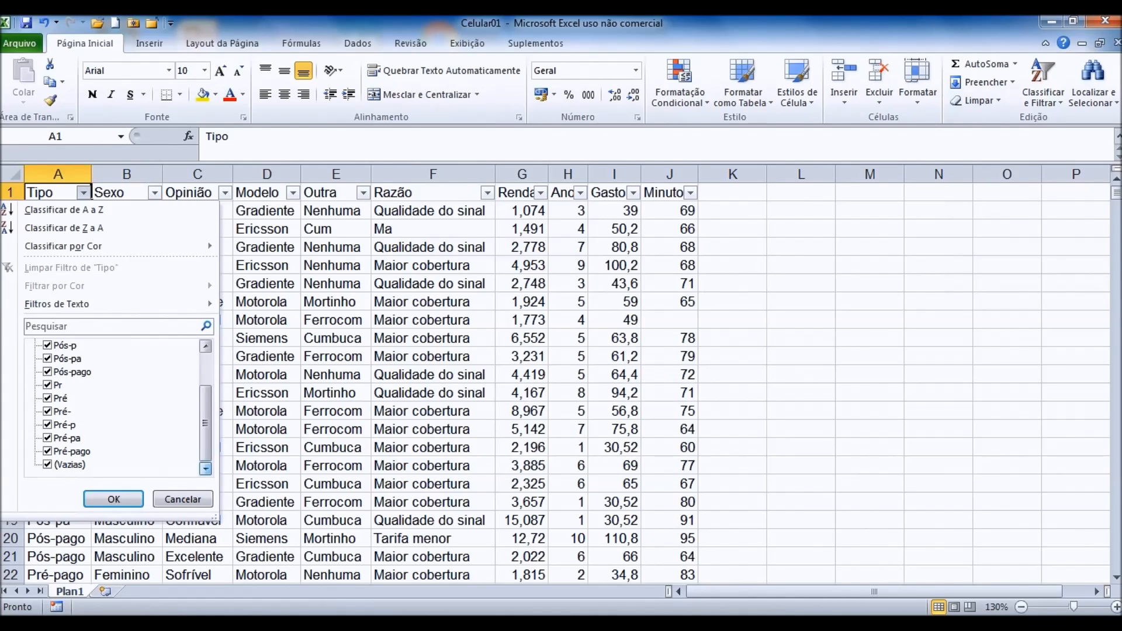
scroll(117, 409, "up", 2)
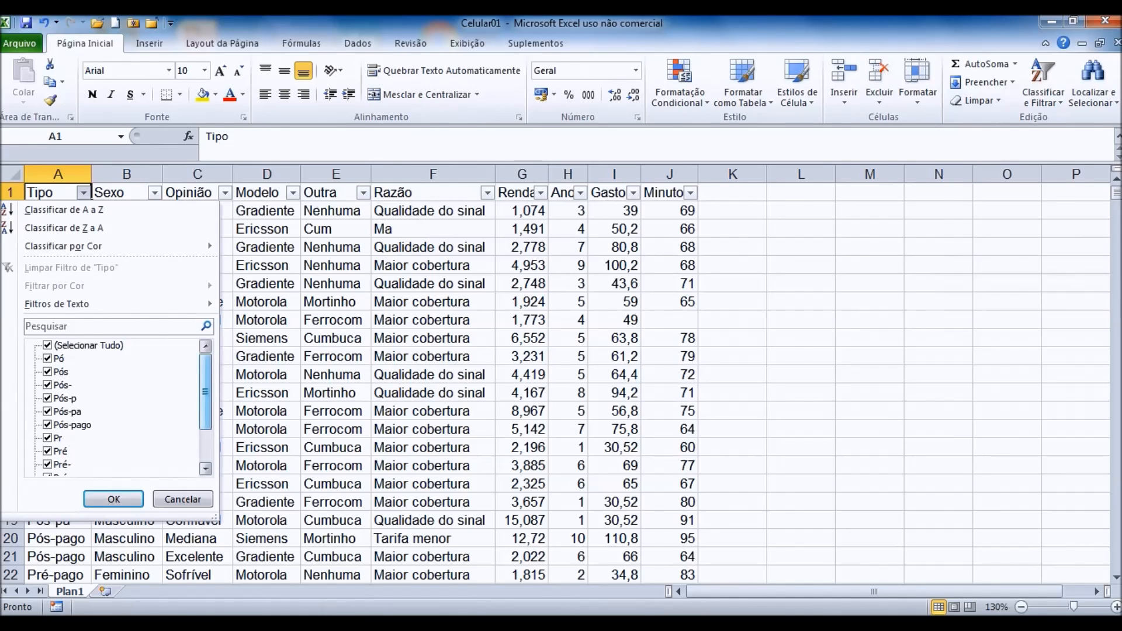
scroll(117, 409, "down", 2)
scroll(117, 409, "up", 2)
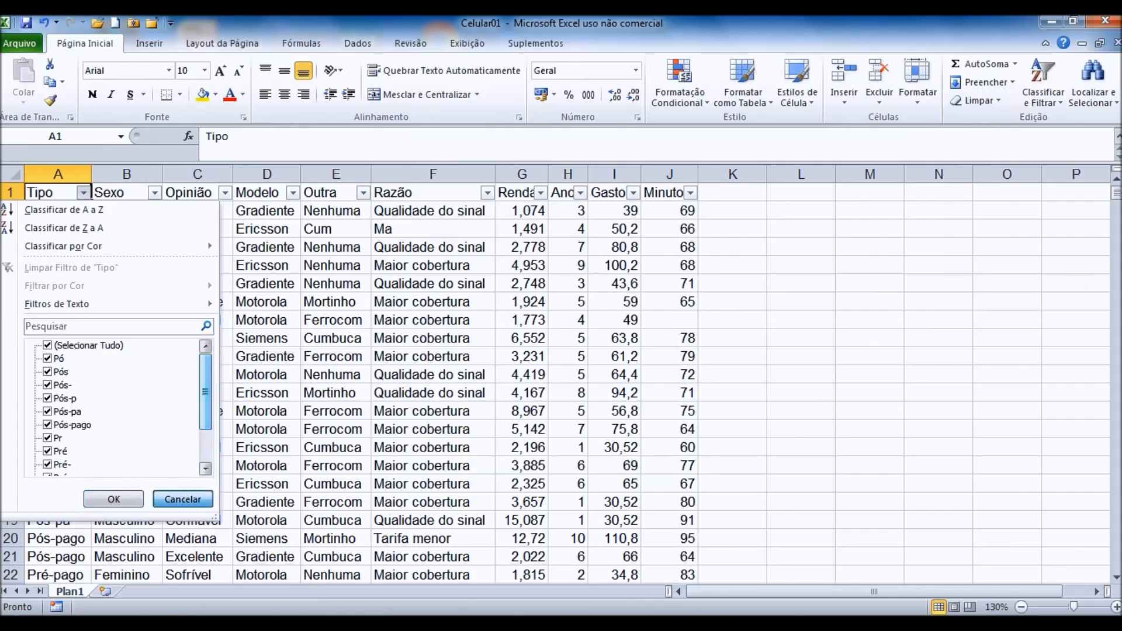
left_click(182, 499)
- Review the distinct filter values of the Sexo, Opinião, Modelo, Outra and Razão columns without applying any filter
left_click(154, 193)
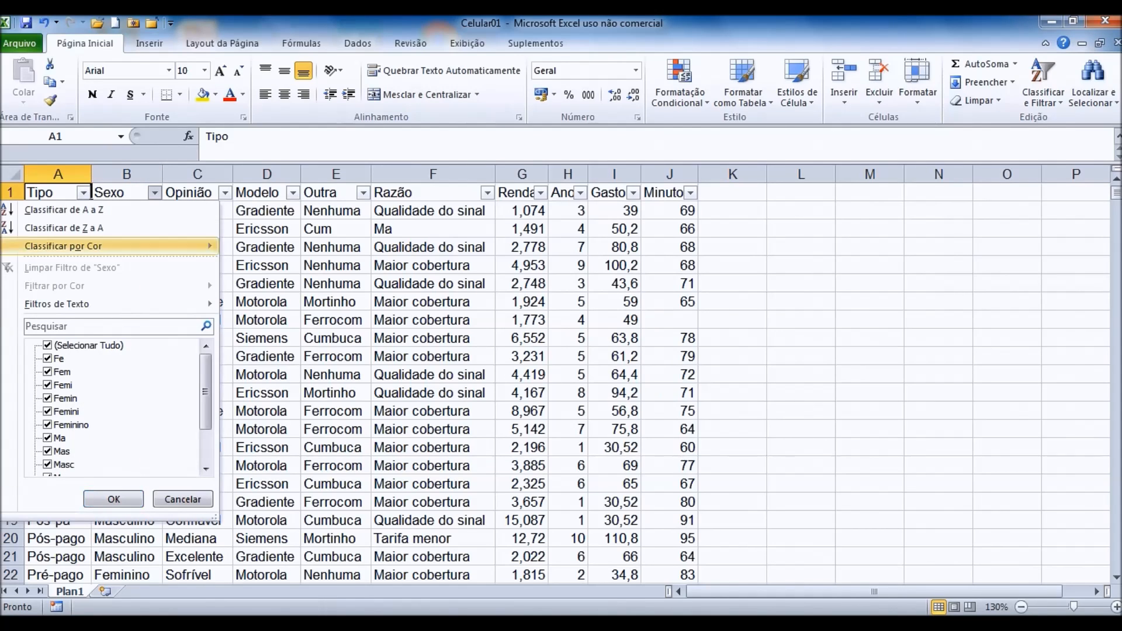
scroll(205, 391, "down", 2)
scroll(205, 391, "up", 2)
left_click(183, 499)
left_click(224, 192)
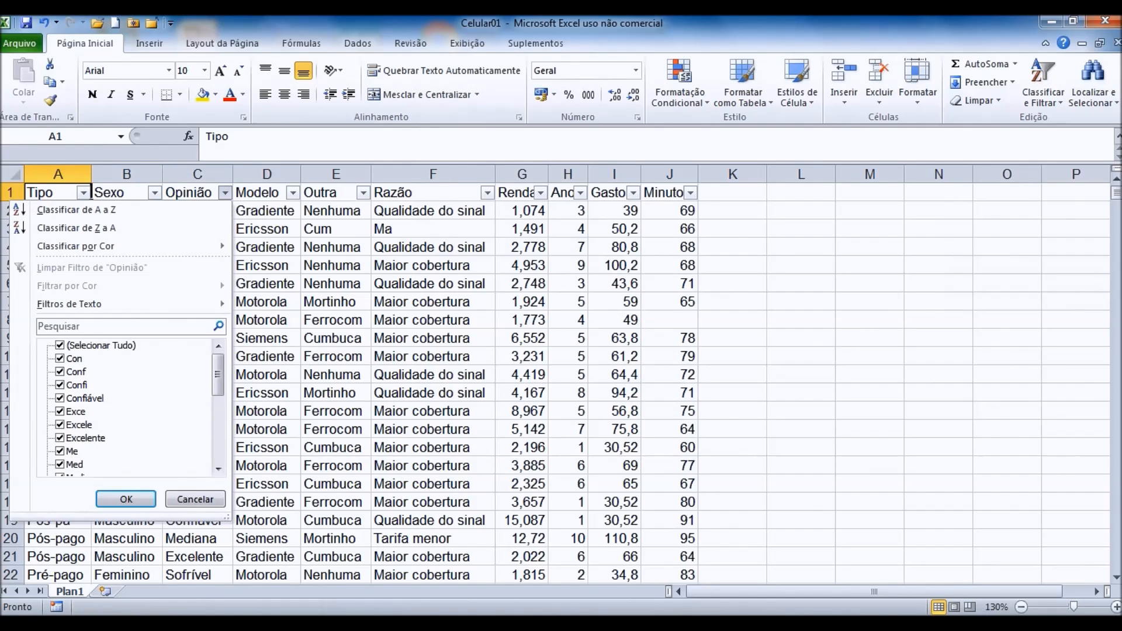
left_click(193, 499)
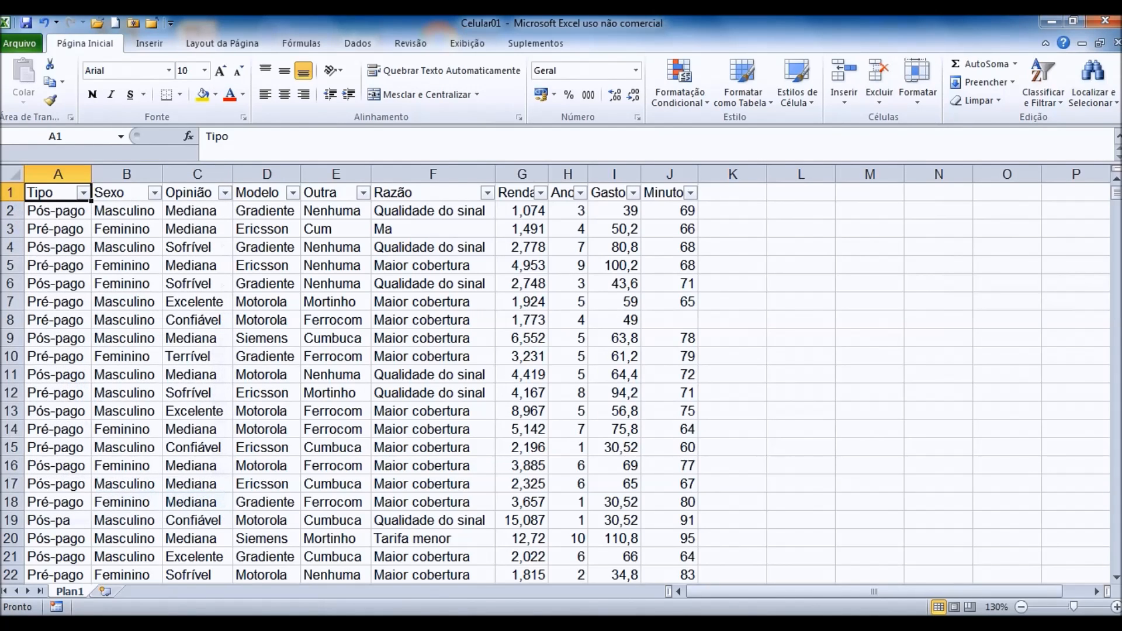
left_click(292, 192)
left_click(263, 499)
left_click(363, 192)
left_click(333, 499)
left_click(486, 192)
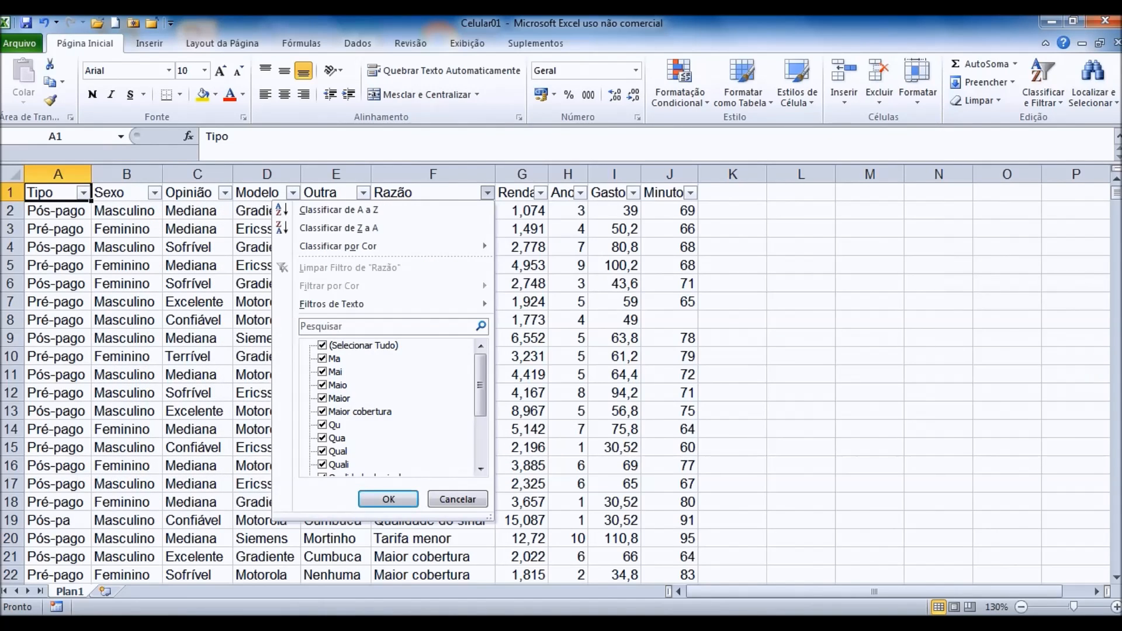
left_click(457, 499)
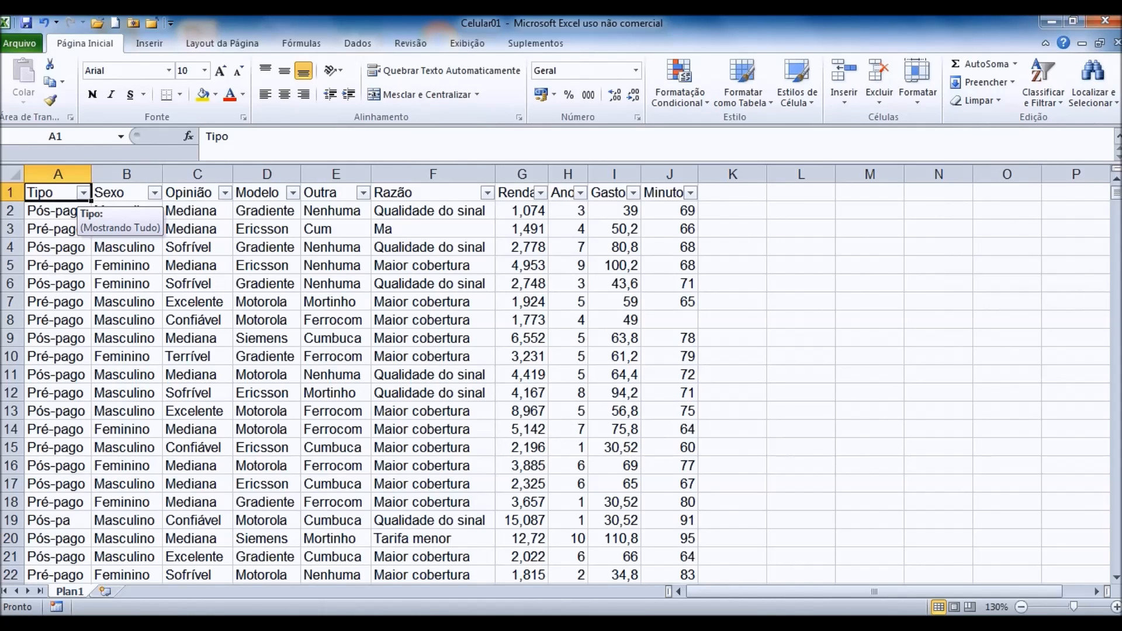
- Filter the Tipo column to show only the blank records (Vazias)
left_click(84, 192)
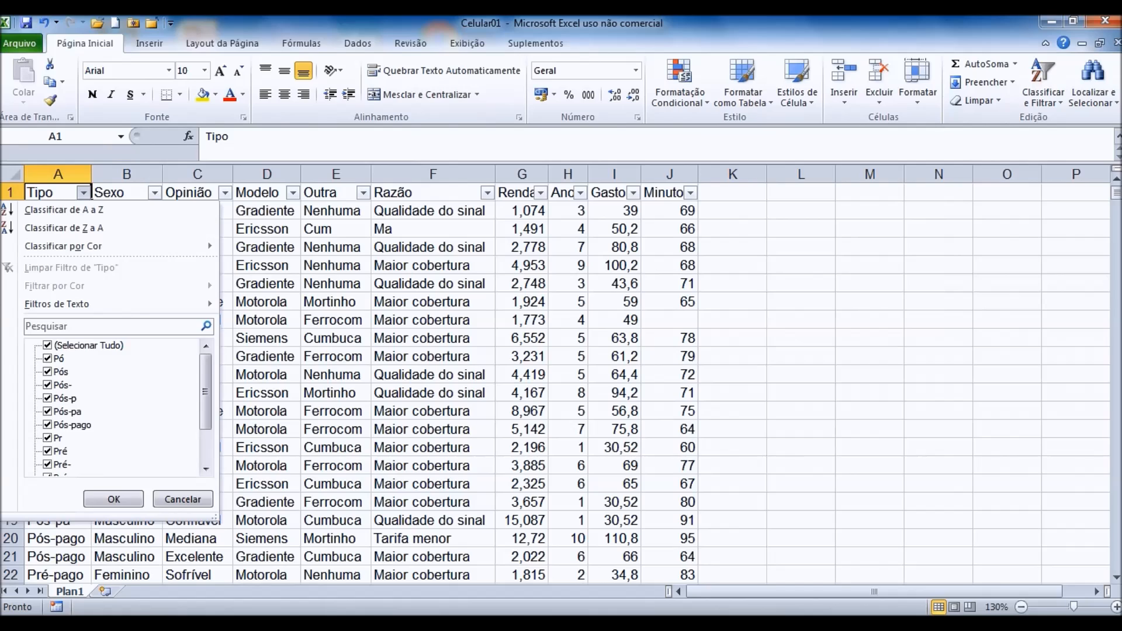
left_click(48, 345)
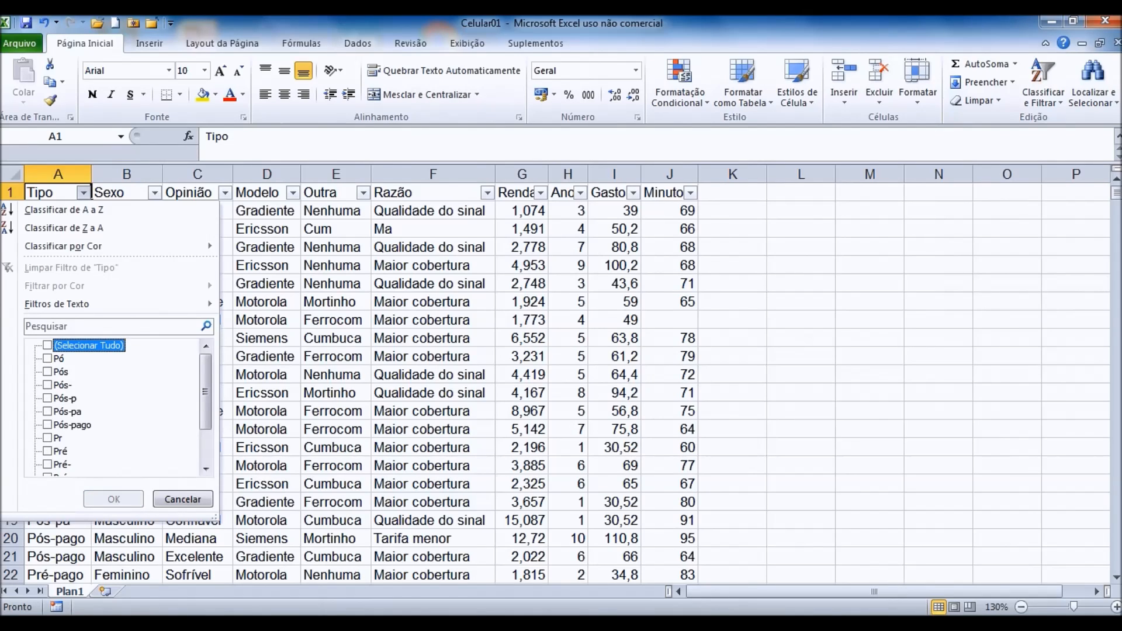
scroll(116, 407, "down", 2)
left_click(48, 464)
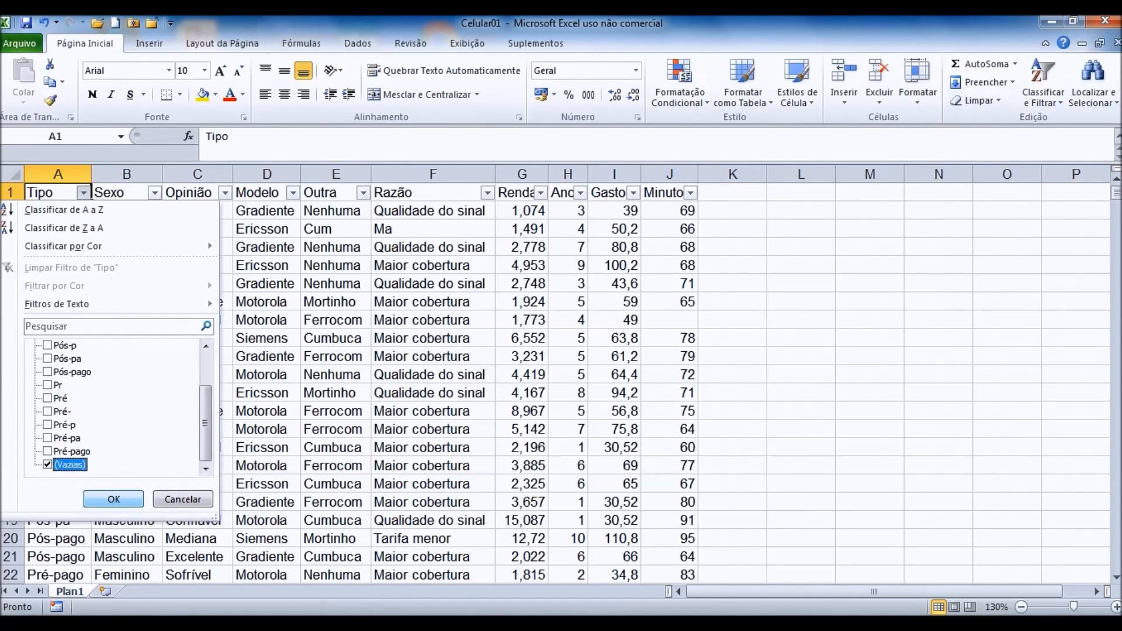
left_click(113, 498)
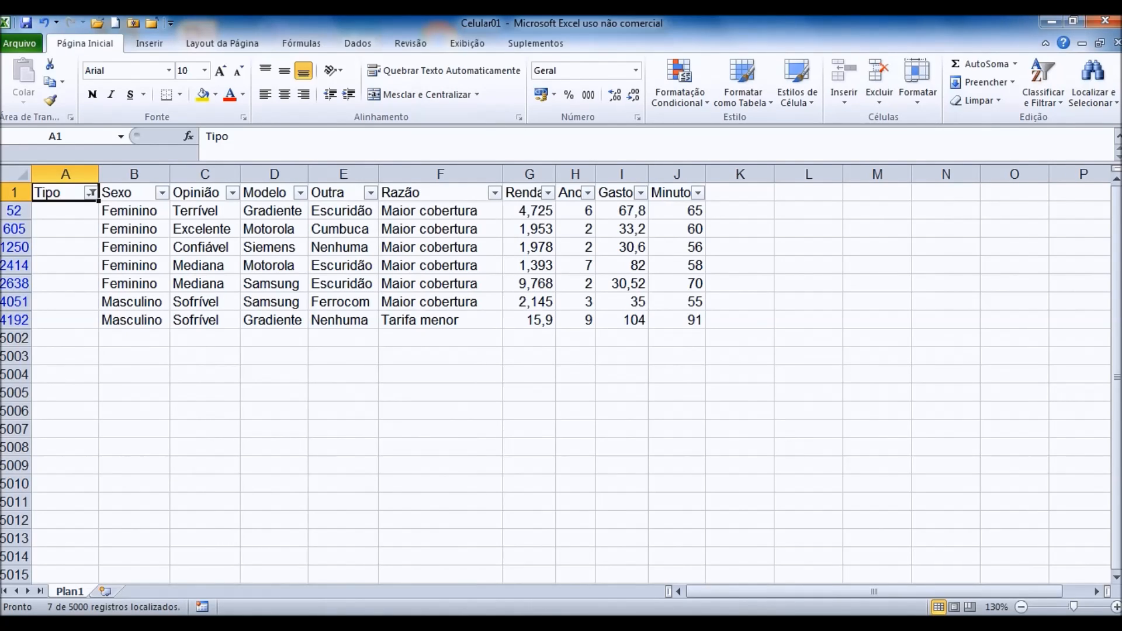
- Calculate the proportion of blank Tipo records in cell A5003 with the formula =7/5000, and select that cell
left_click(66, 356)
type("=")
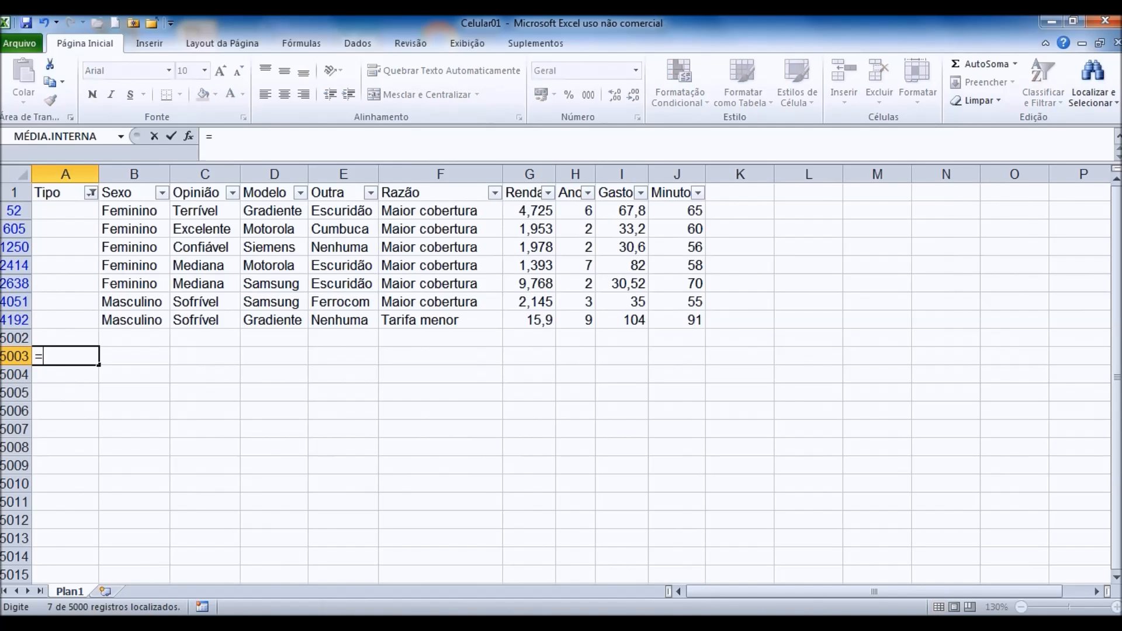
type("7/5000")
key("Return")
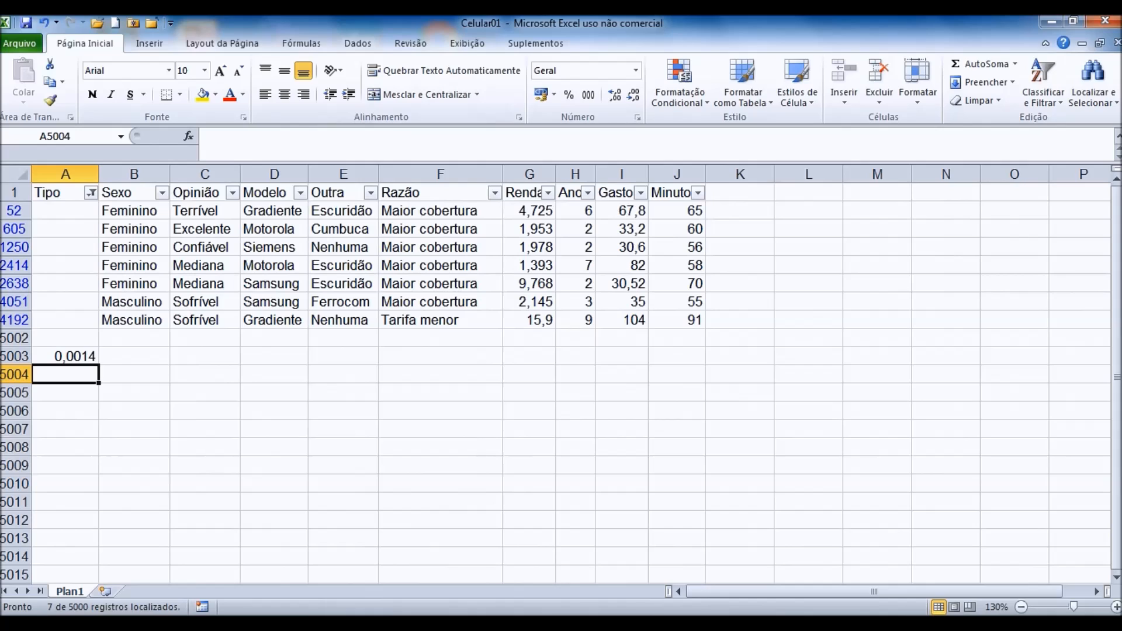
left_click(65, 356)
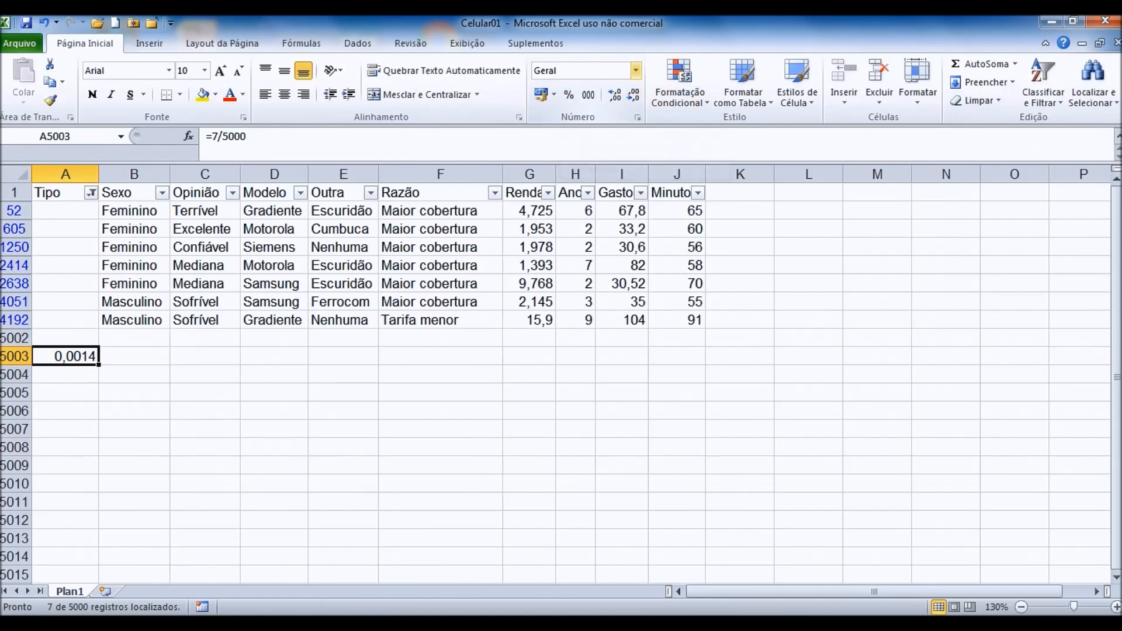
- Format the proportion in cell A5003 as a percentage (Porcentagem)
left_click(635, 71)
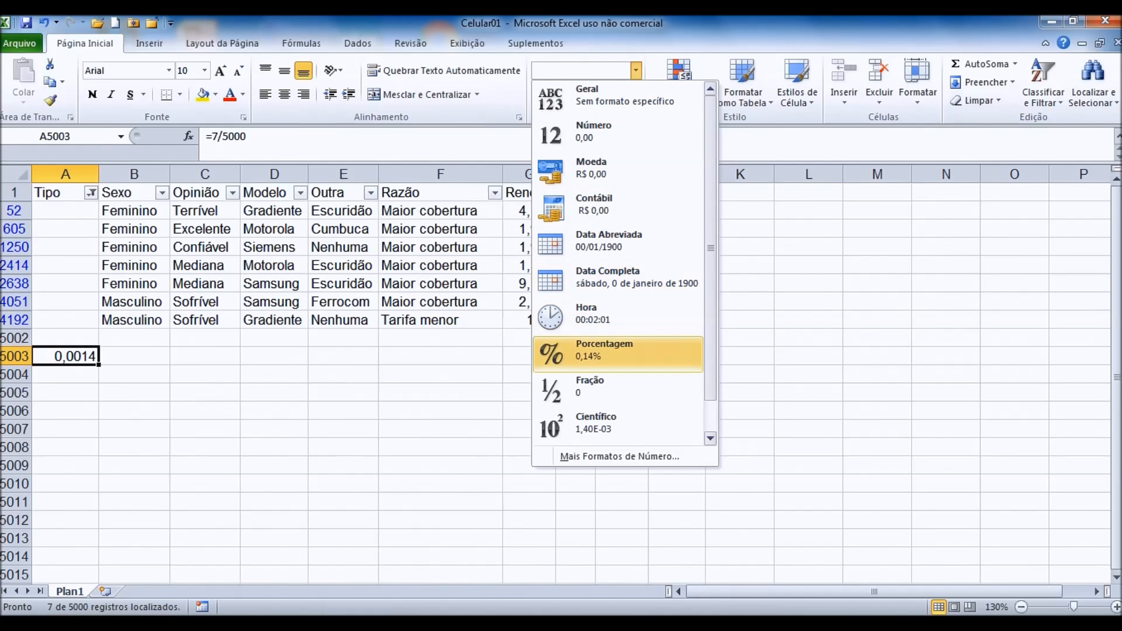
left_click(608, 350)
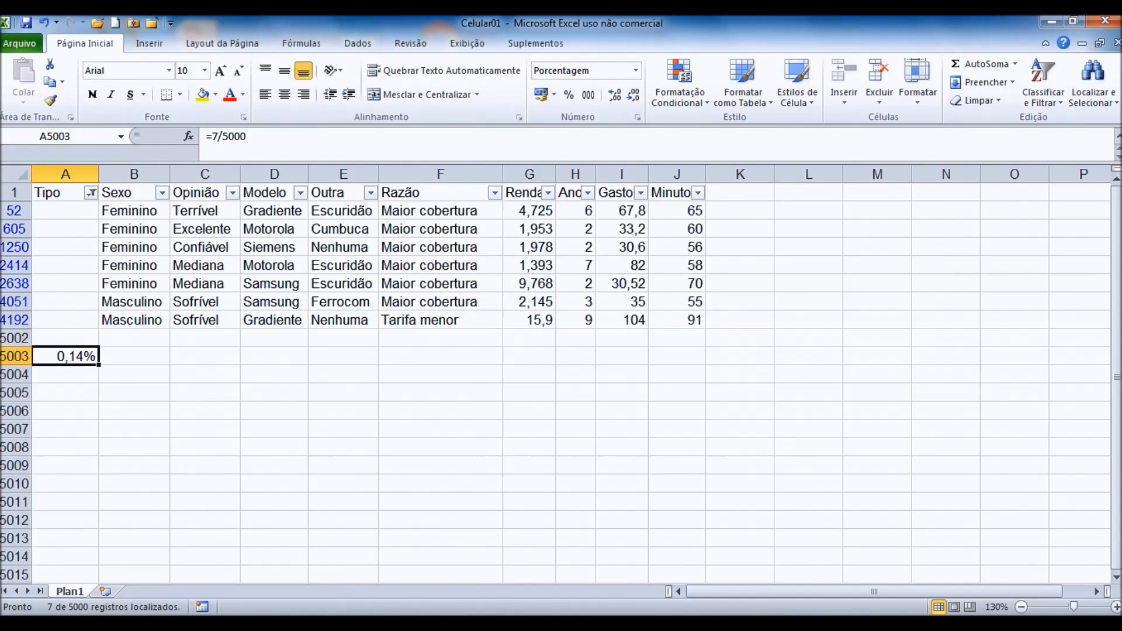
- Reselect all values in the Tipo column's filter to show every record again
left_click(90, 193)
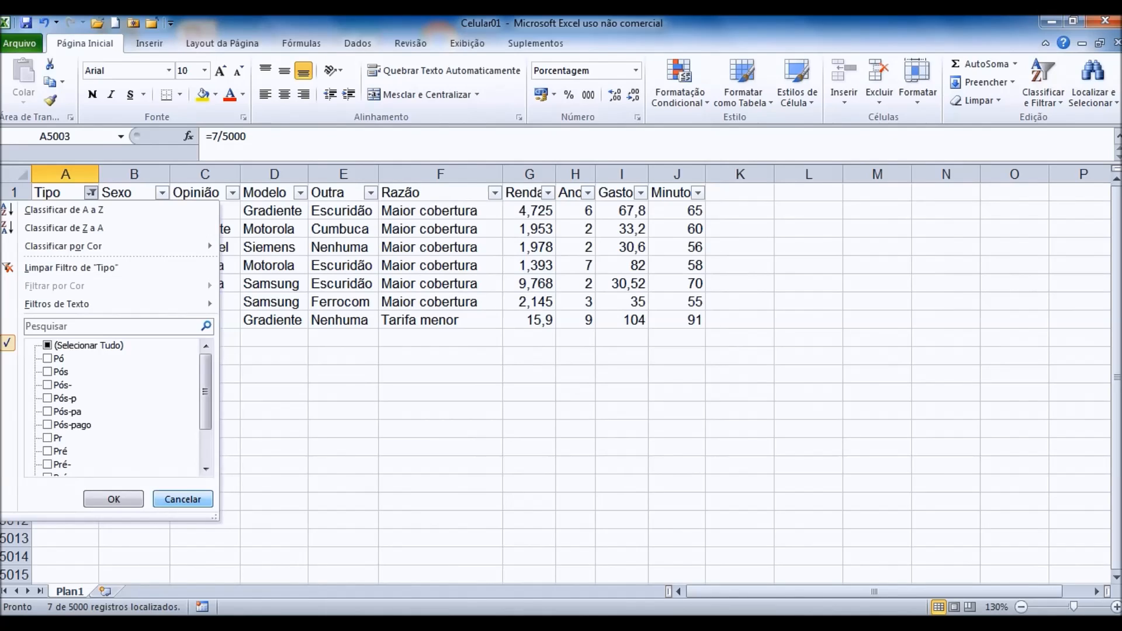
left_click(182, 499)
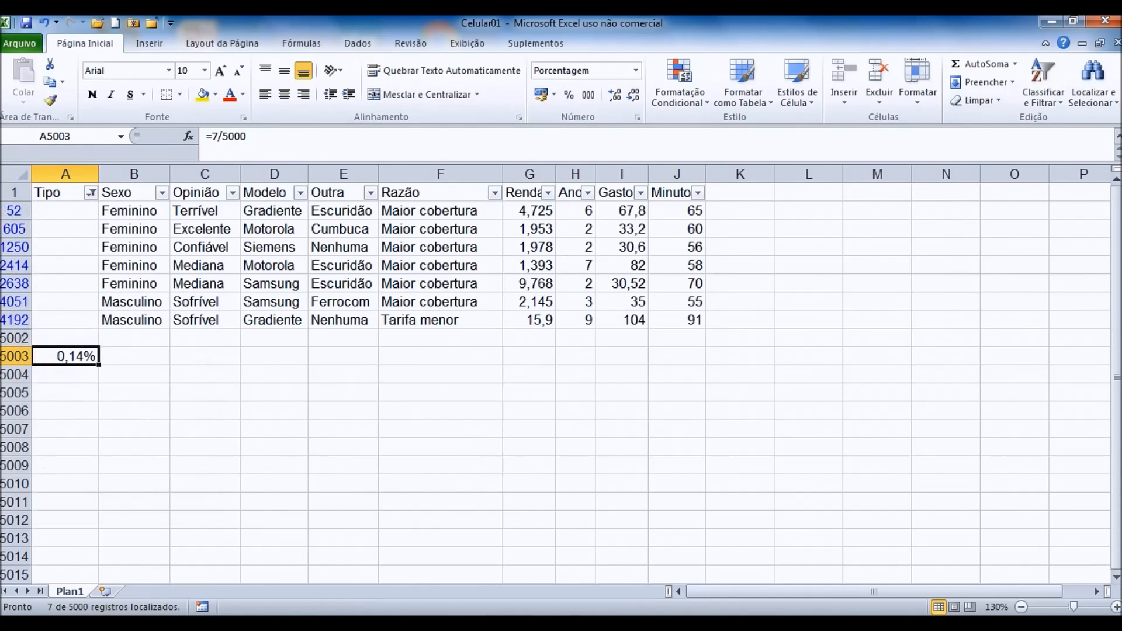
left_click(91, 192)
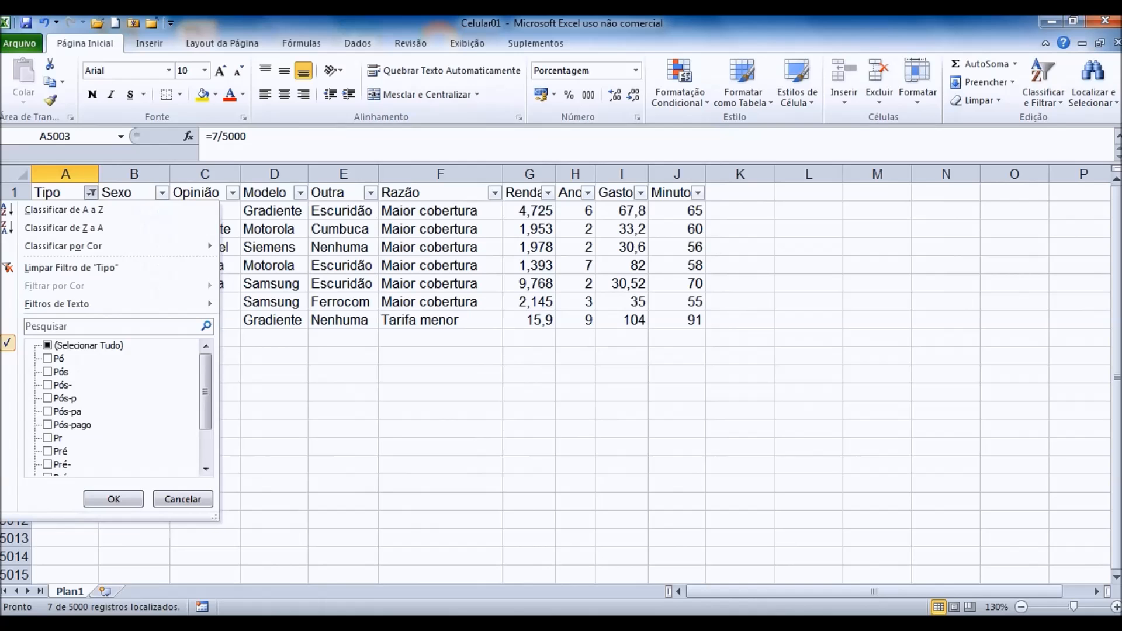
left_click(47, 345)
left_click(114, 498)
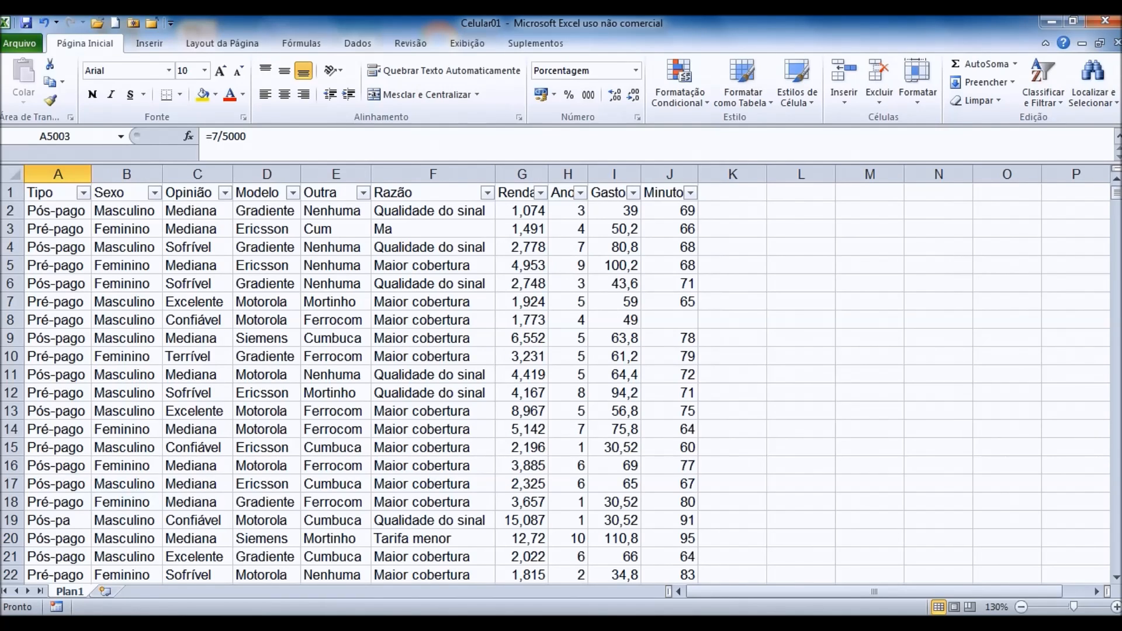
- Filter the Opinião column to only its blank records (Vazias) for inspection, and restore all its records
left_click(225, 193)
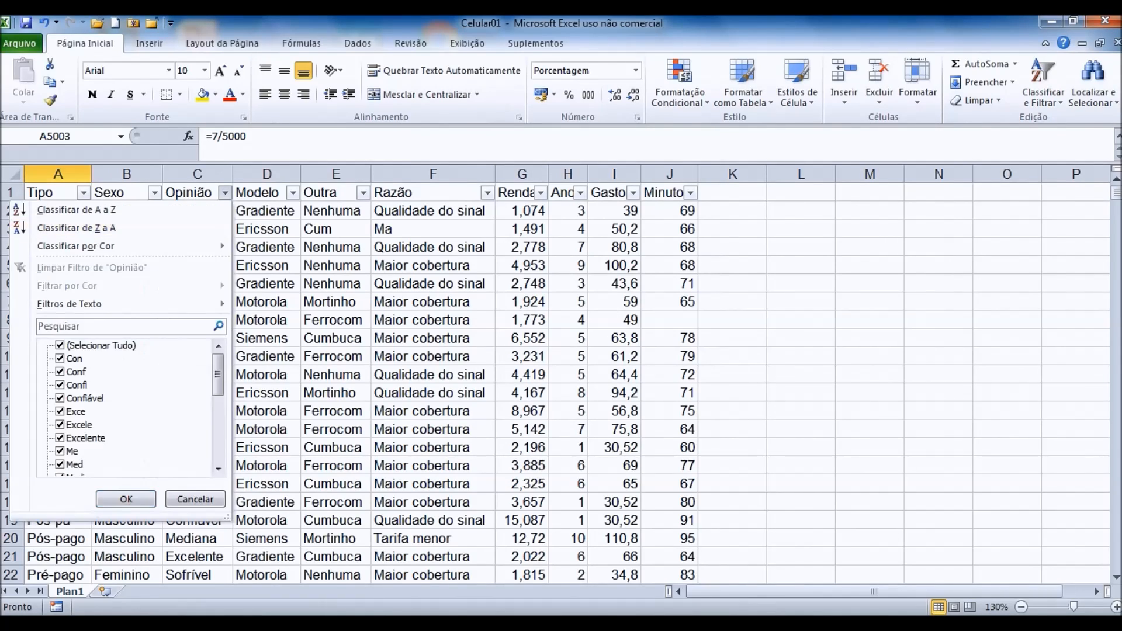
left_click(60, 345)
left_click_drag(218, 374, 218, 442)
left_click(61, 465)
left_click(126, 499)
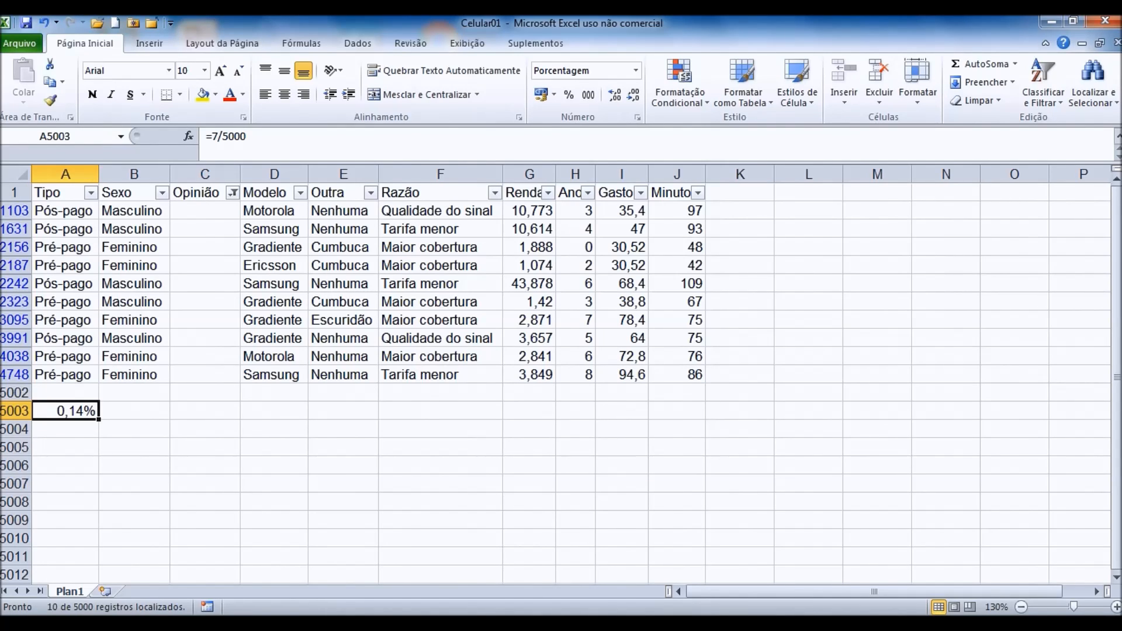
left_click(232, 193)
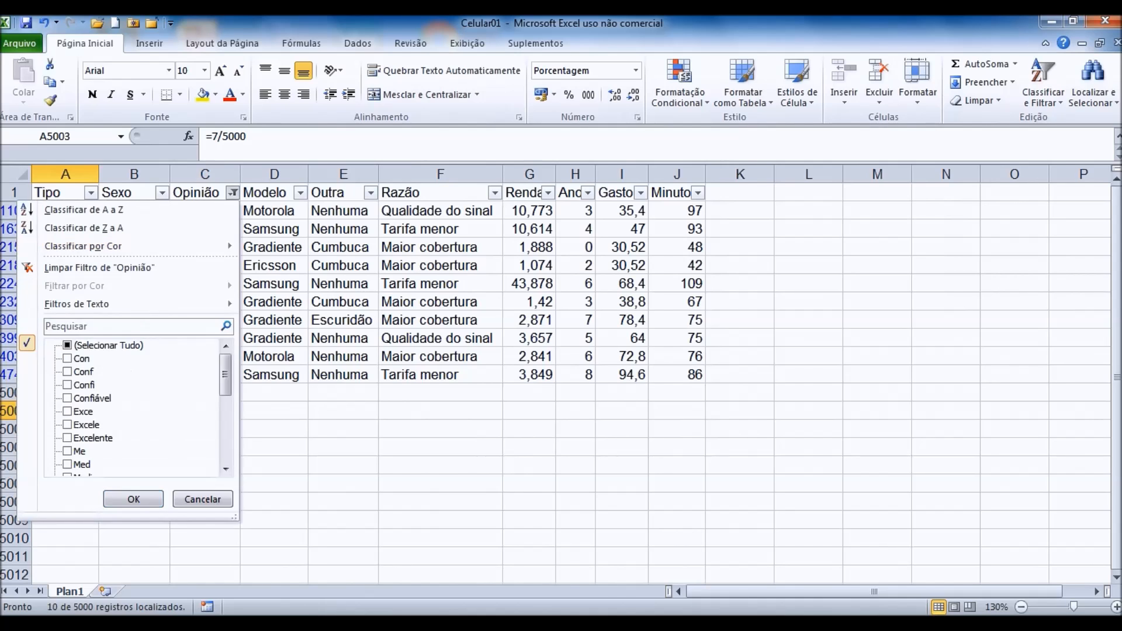
left_click(68, 345)
left_click(133, 499)
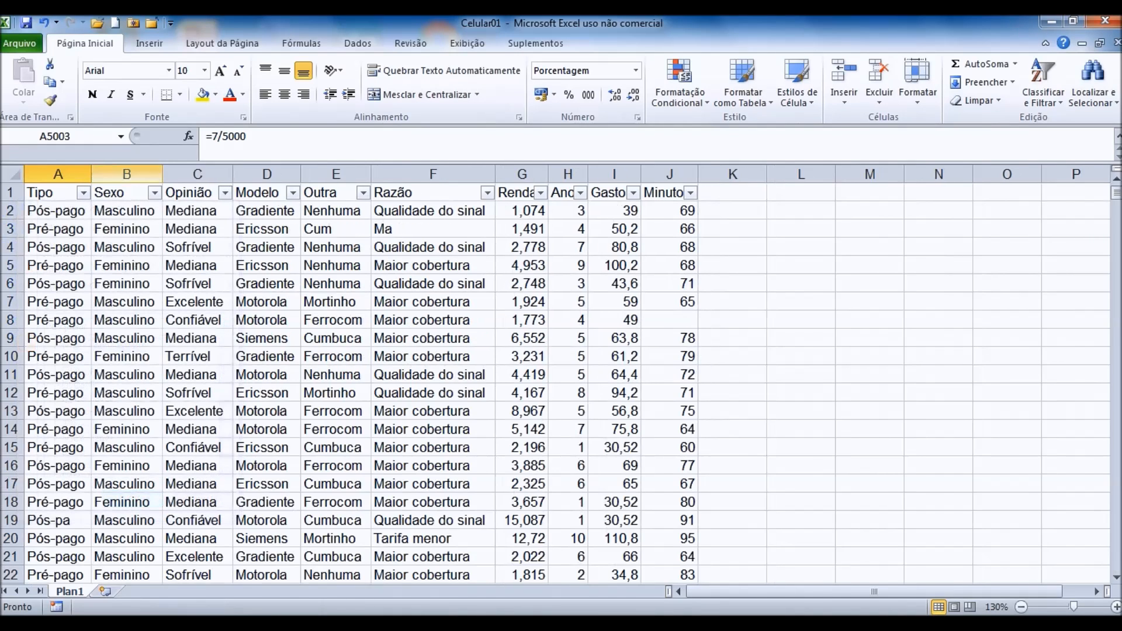
- Review the distinct values in the Tipo filter list down to (Vazias) without applying a filter
left_click(83, 193)
left_click_drag(206, 390, 206, 424)
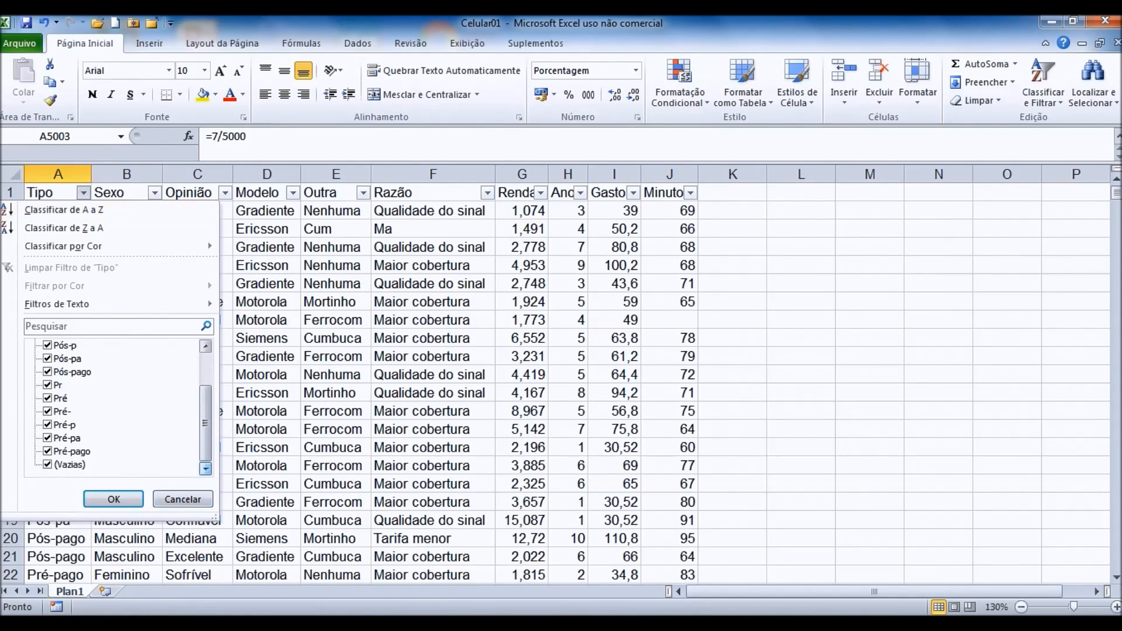
left_click(183, 499)
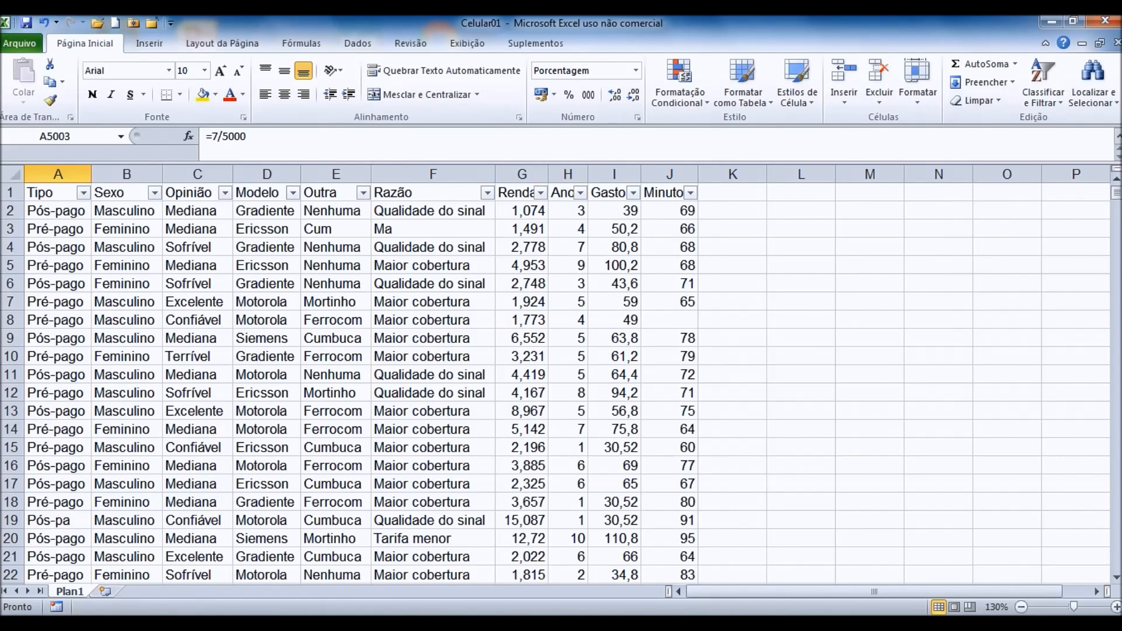
- Filter the Tipo column to show only the truncated entries Pó, Pós, Pós-, Pós-p and Pós-pa
left_click(84, 192)
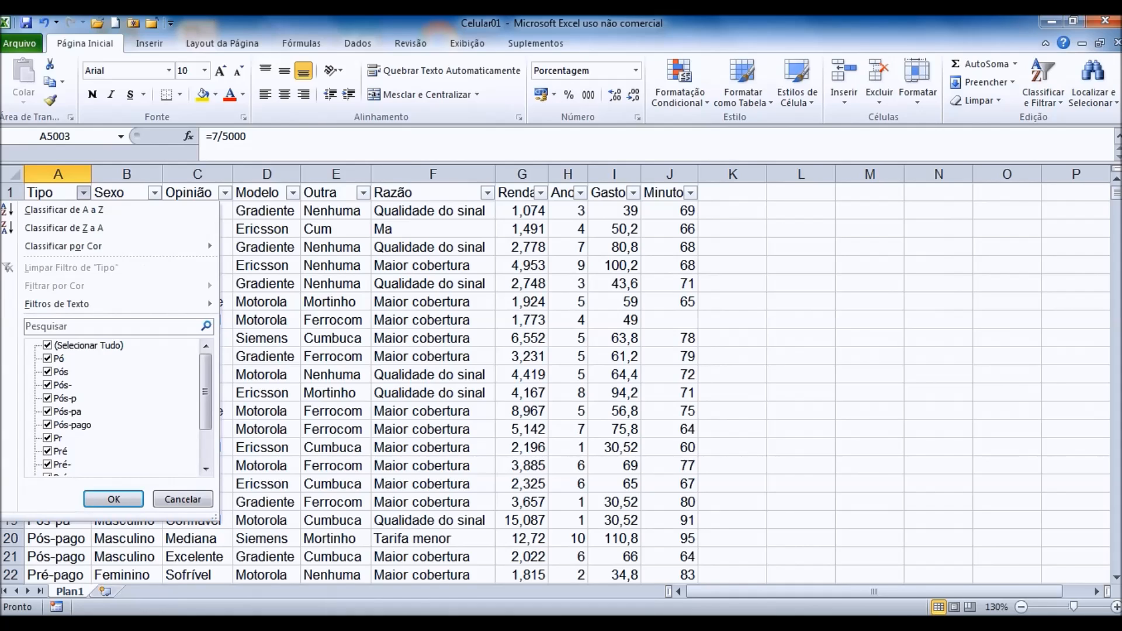
left_click(47, 346)
left_click(47, 358)
left_click(48, 371)
left_click(47, 385)
left_click(47, 398)
left_click(48, 411)
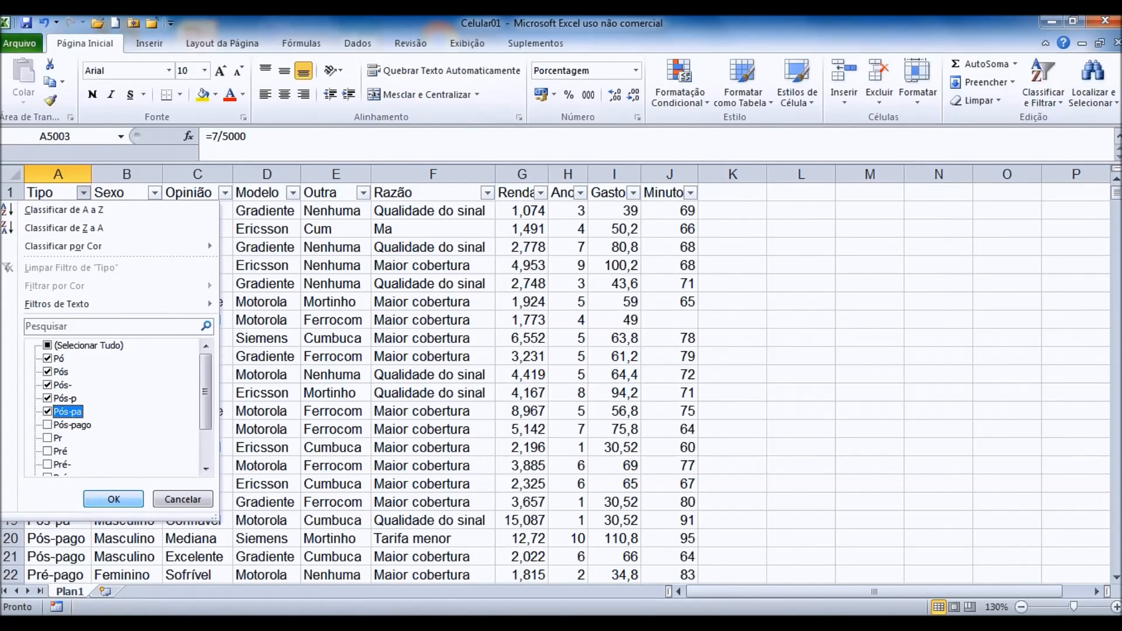
left_click(113, 499)
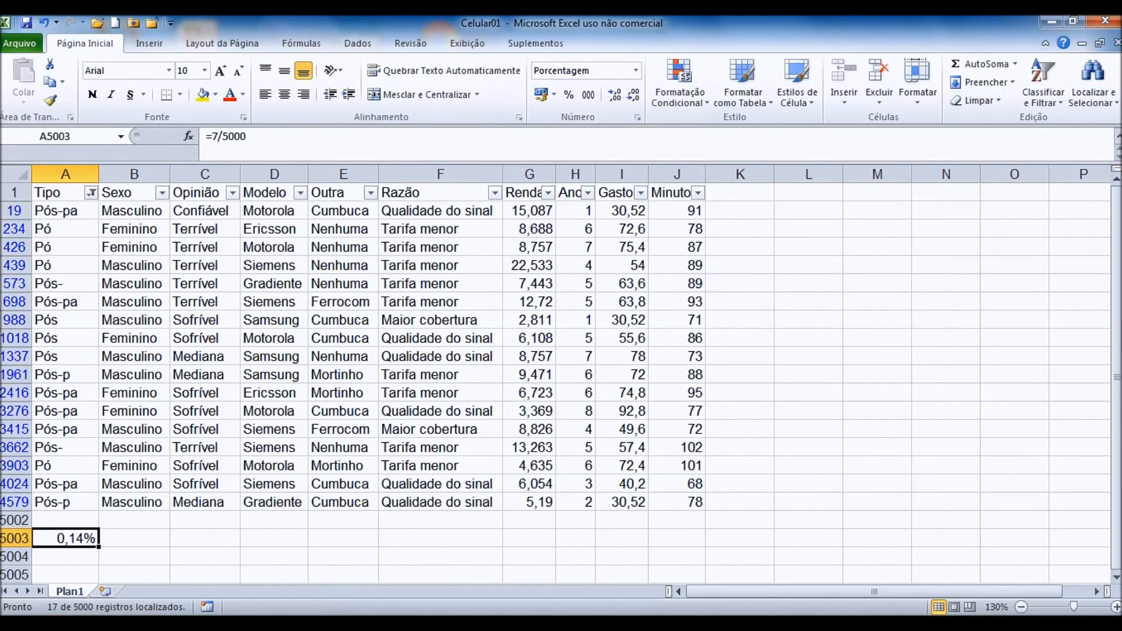
- Correct the truncated Tipo entry in cell A19 to Pós-pago
left_click(66, 210)
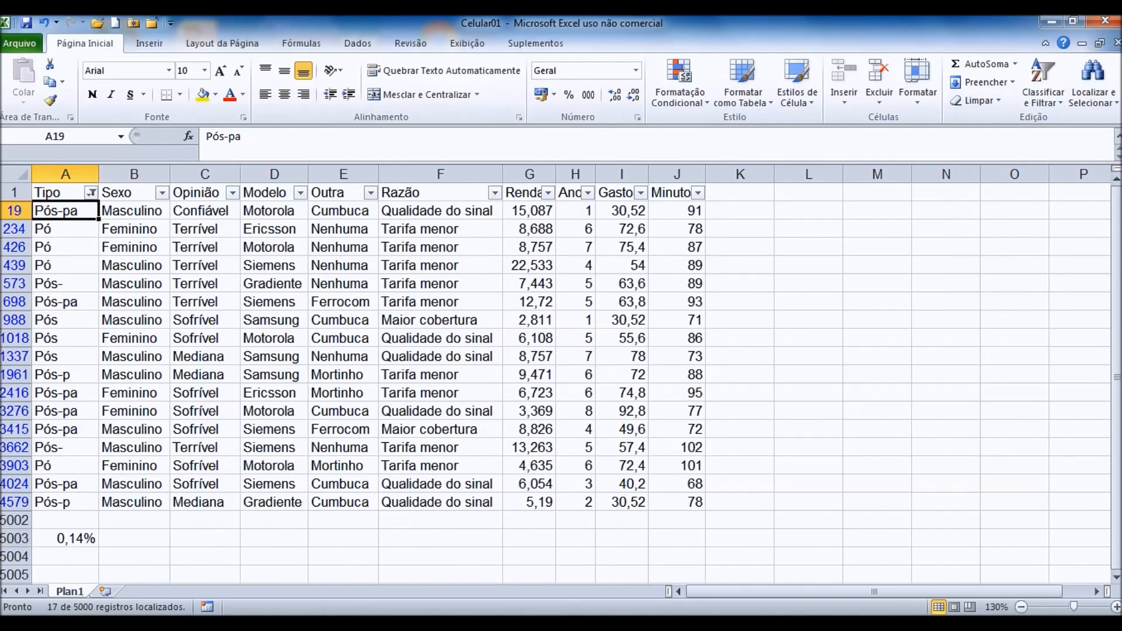
left_click(243, 137)
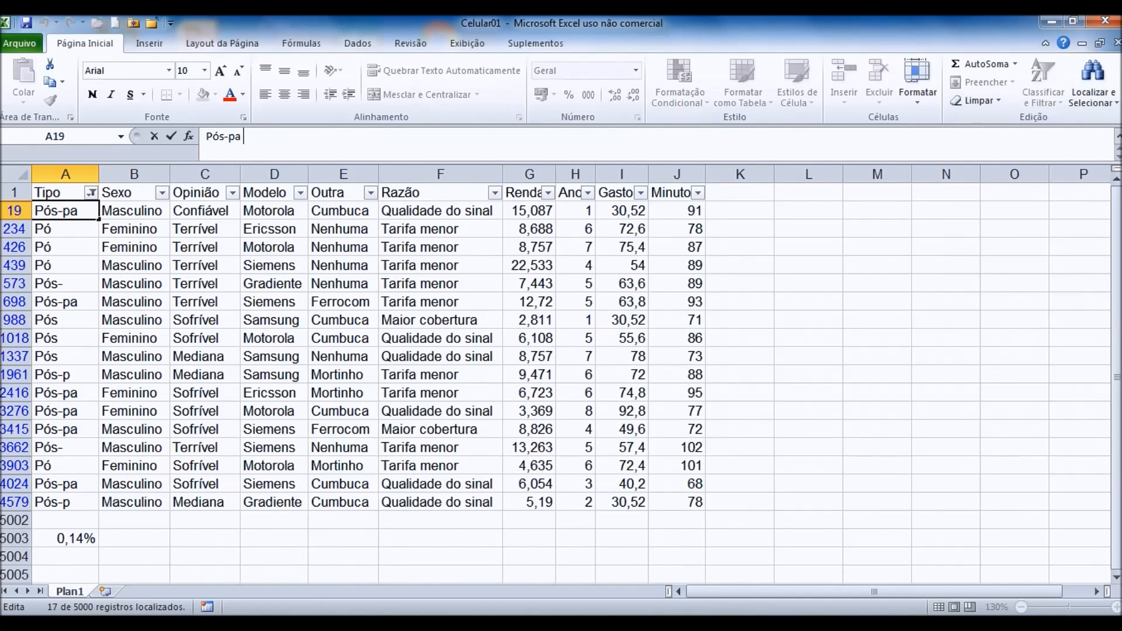
key("BackSpace")
type("g")
key("Return")
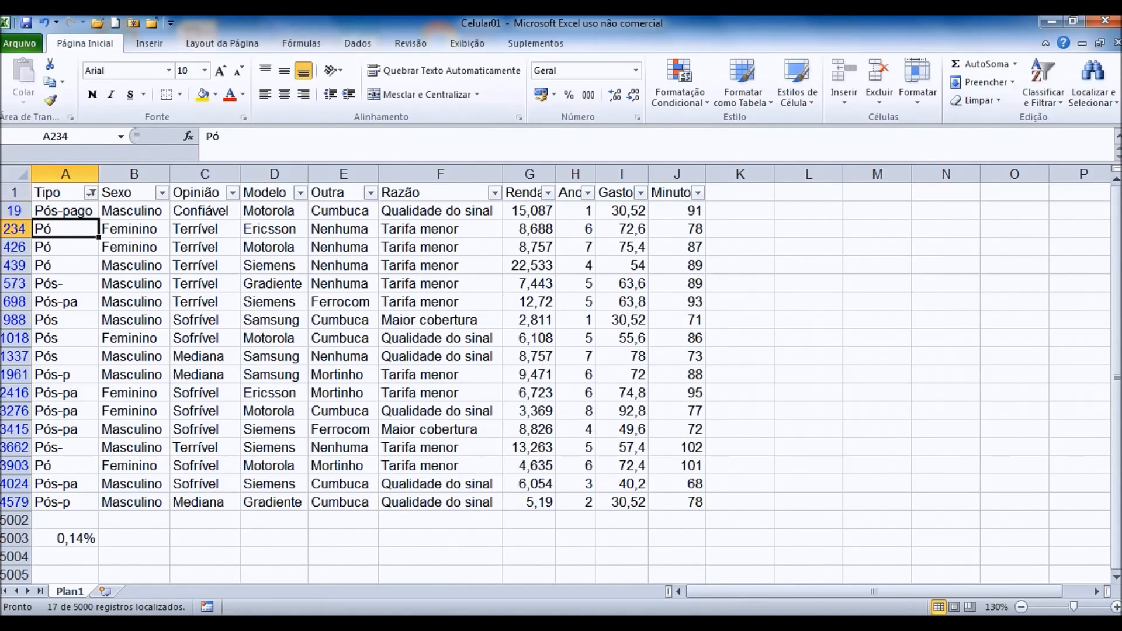
- Fill Pós-pago from cell A19 down through all the filtered Tipo entries to A4579
left_click(64, 210)
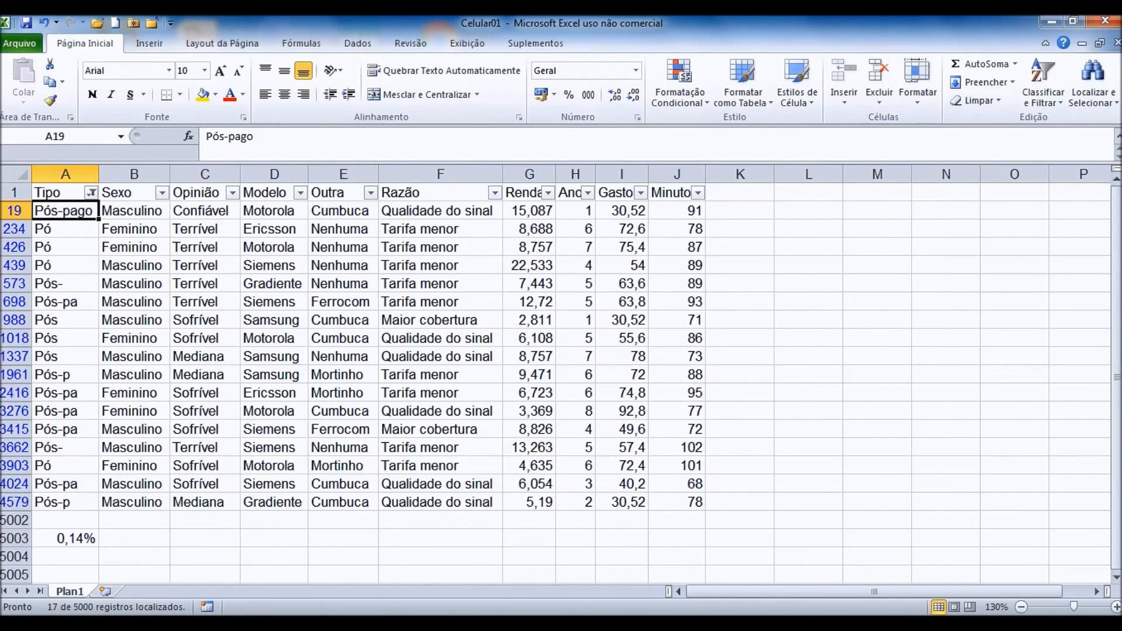
left_click_drag(98, 218, 98, 511)
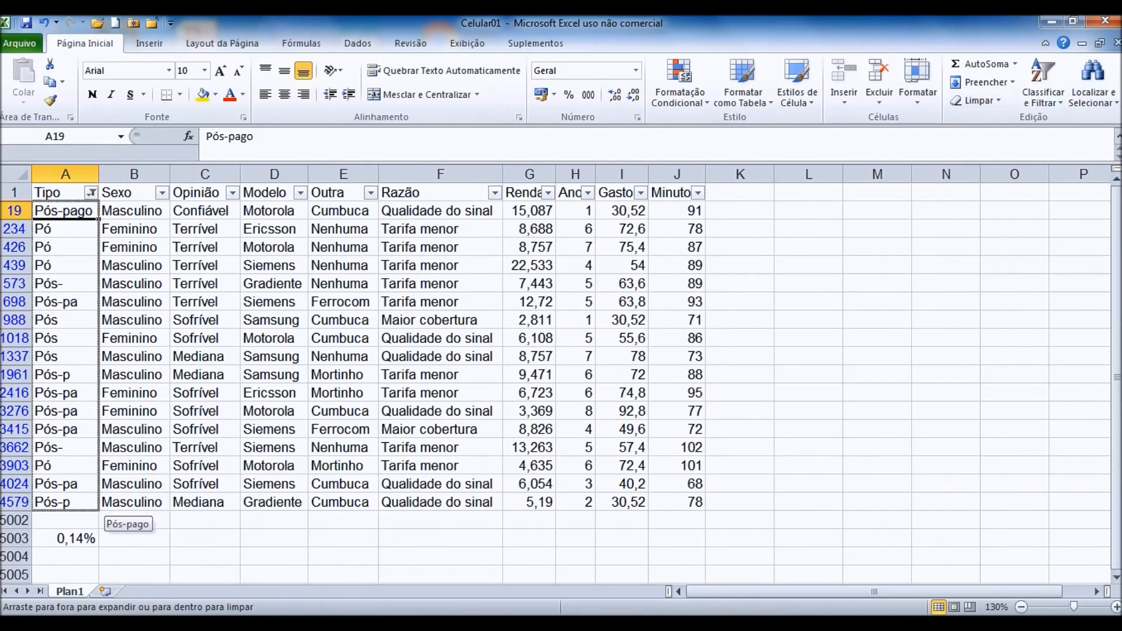
left_click_drag(99, 511, 98, 511)
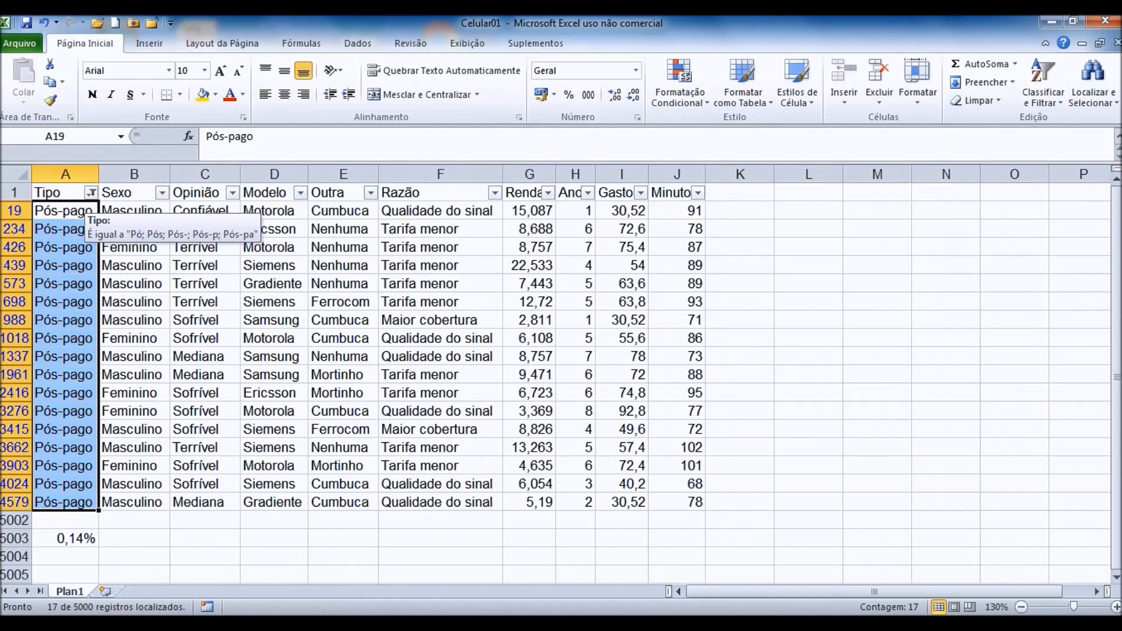
- Check the distinct values remaining in the Tipo filter list without changing the filter
left_click(90, 192)
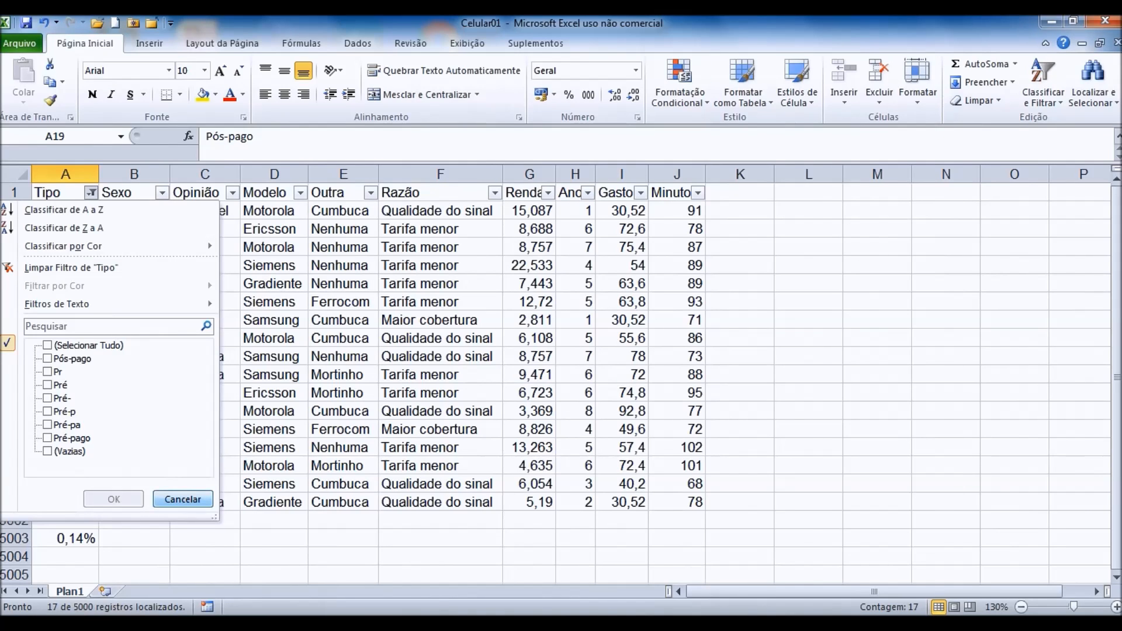
left_click(182, 499)
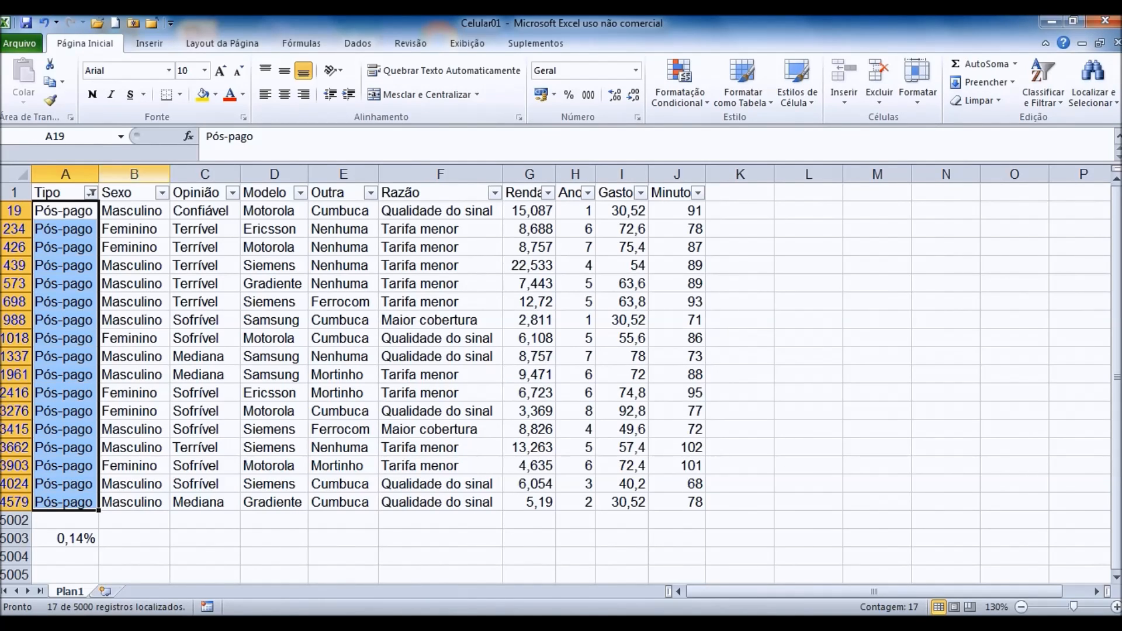
left_click(91, 193)
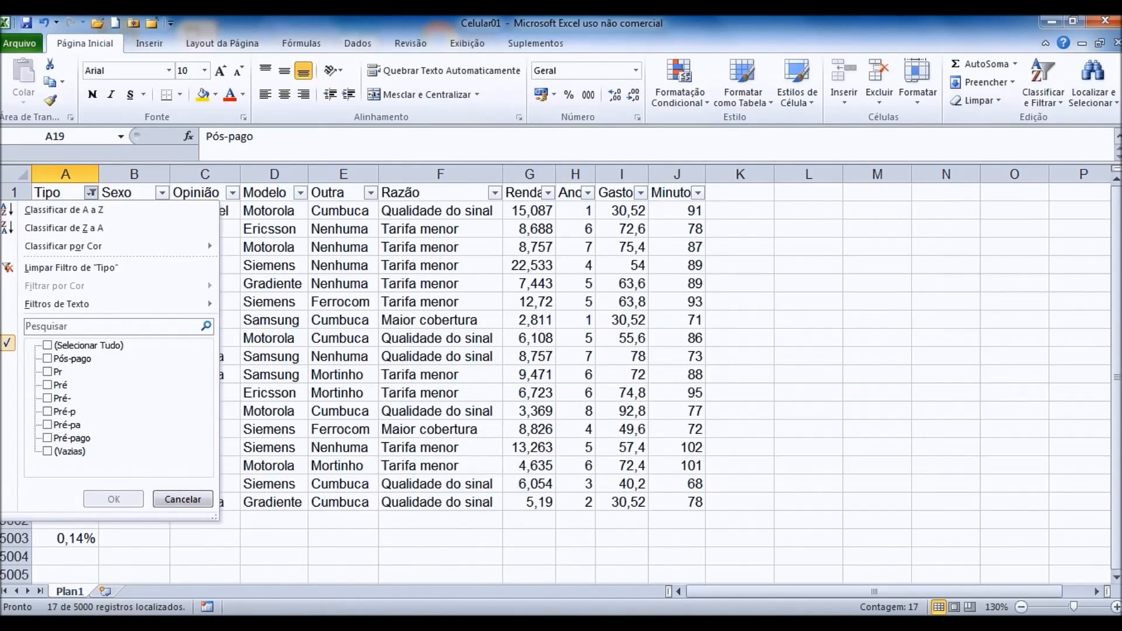
left_click(183, 499)
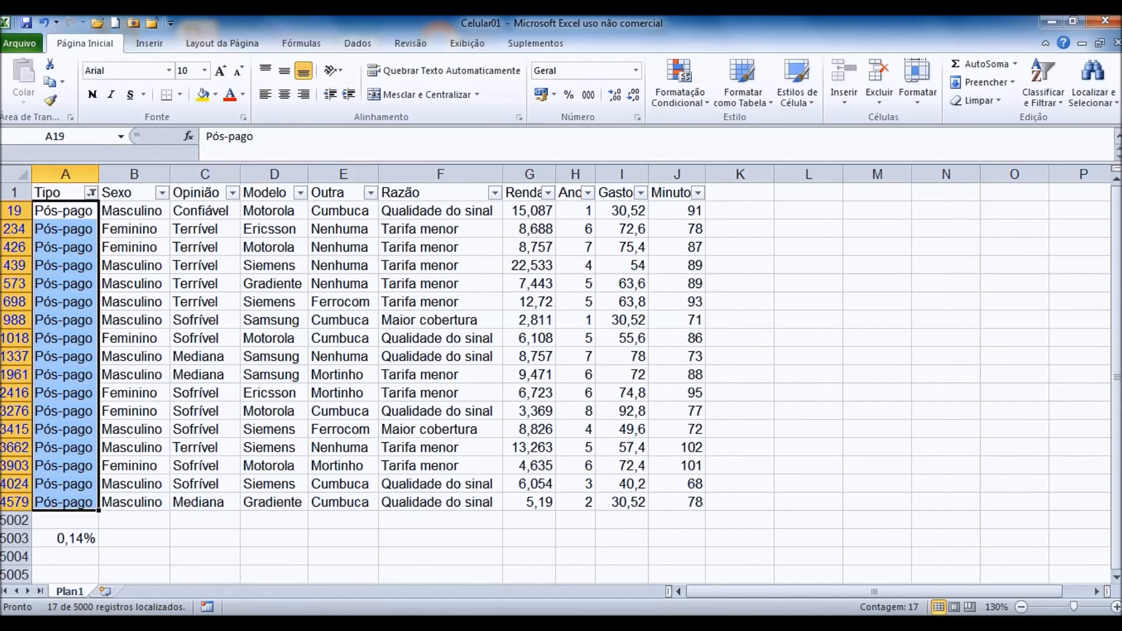
left_click(149, 43)
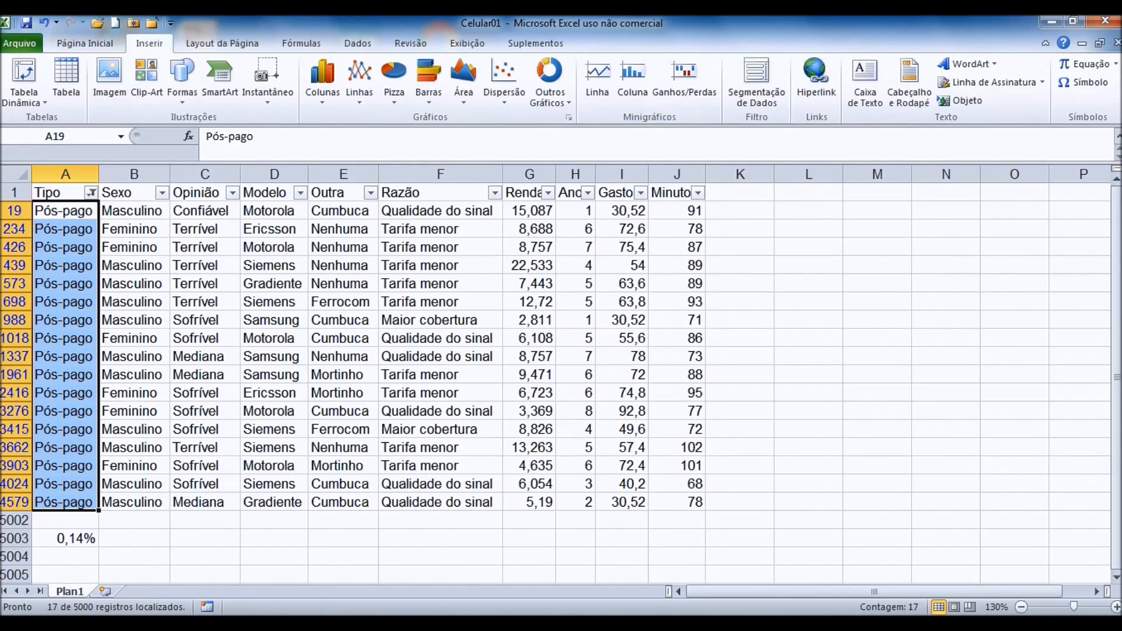
left_click(85, 43)
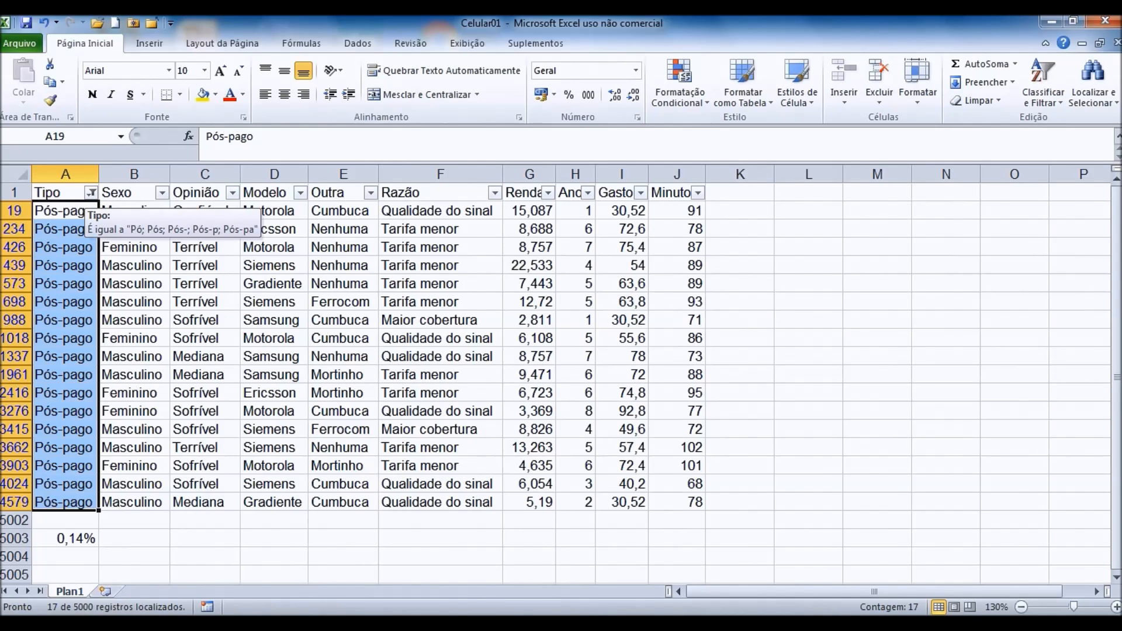
- Filter the Tipo column to show only the Pós-pago records
left_click(91, 193)
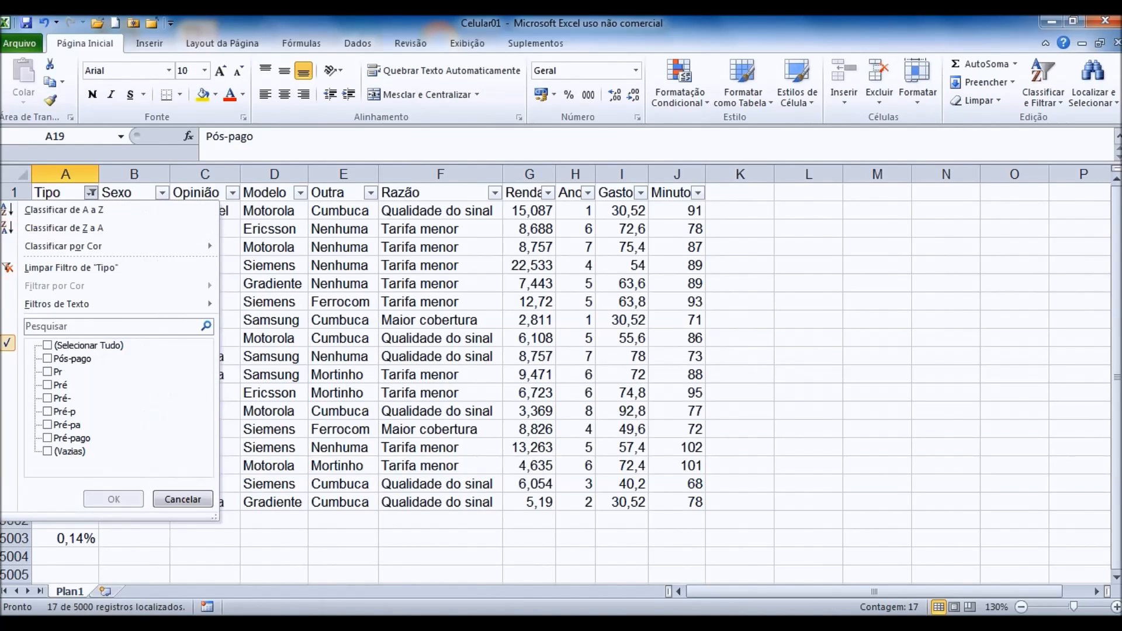
left_click(47, 358)
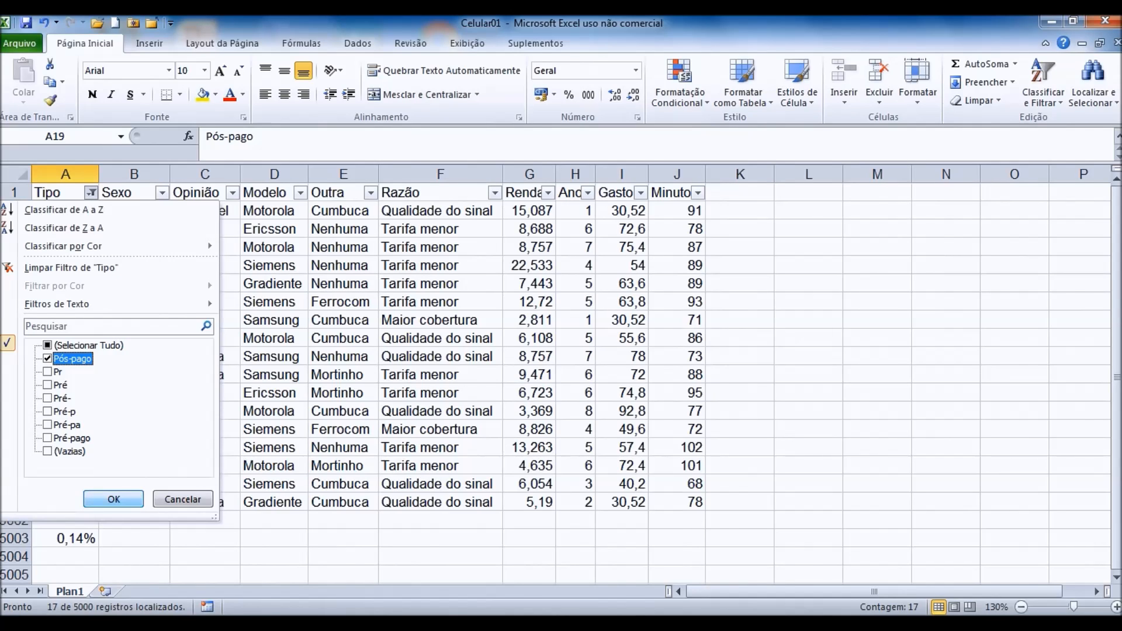
key("Return")
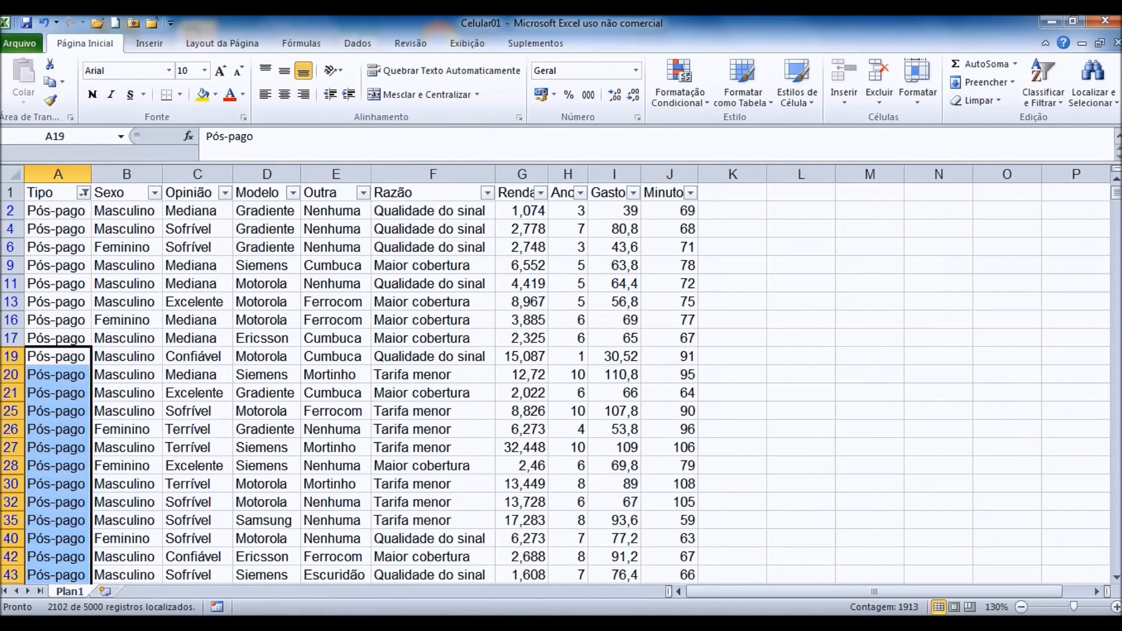
- Select the filtered Tipo entries from A2 down to the last record to check their count, and return to A2
left_click(57, 211)
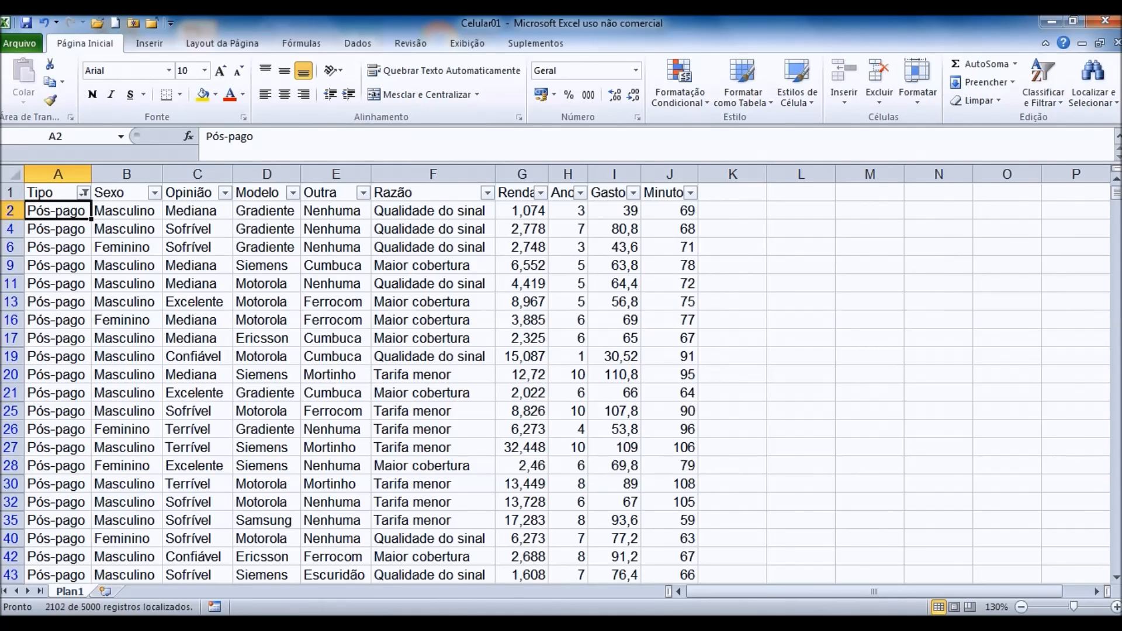
key("ctrl+shift+Down")
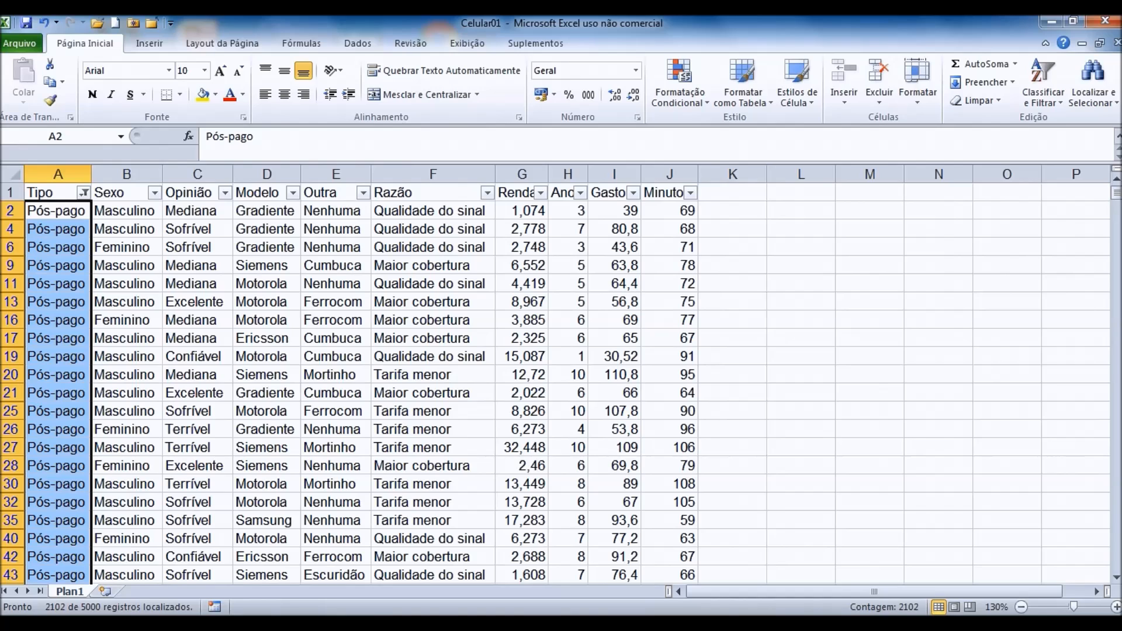
left_click(58, 210)
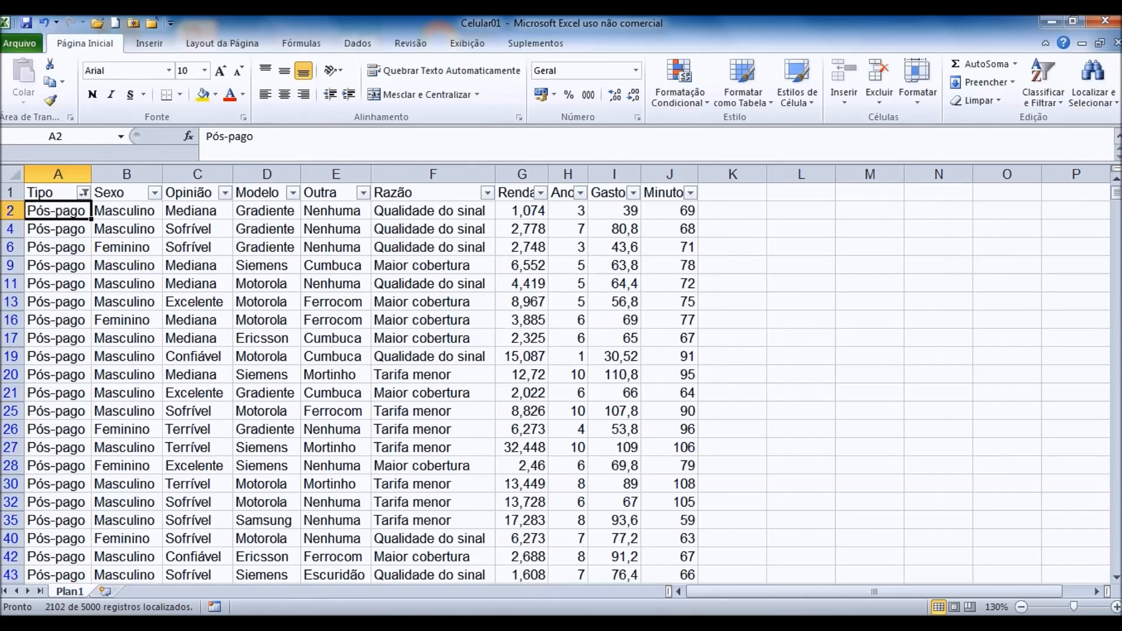
- Filter the Tipo column to show only the truncated entries Pr, Pré, Pré-, Pré-p and Pré-pa
left_click(84, 192)
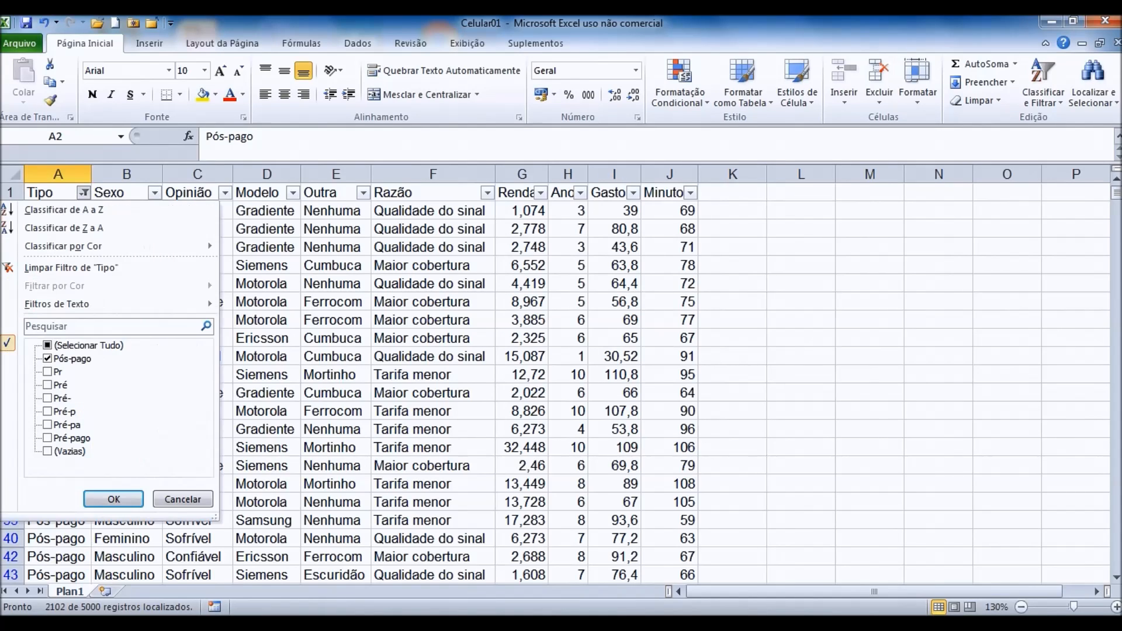
left_click(48, 359)
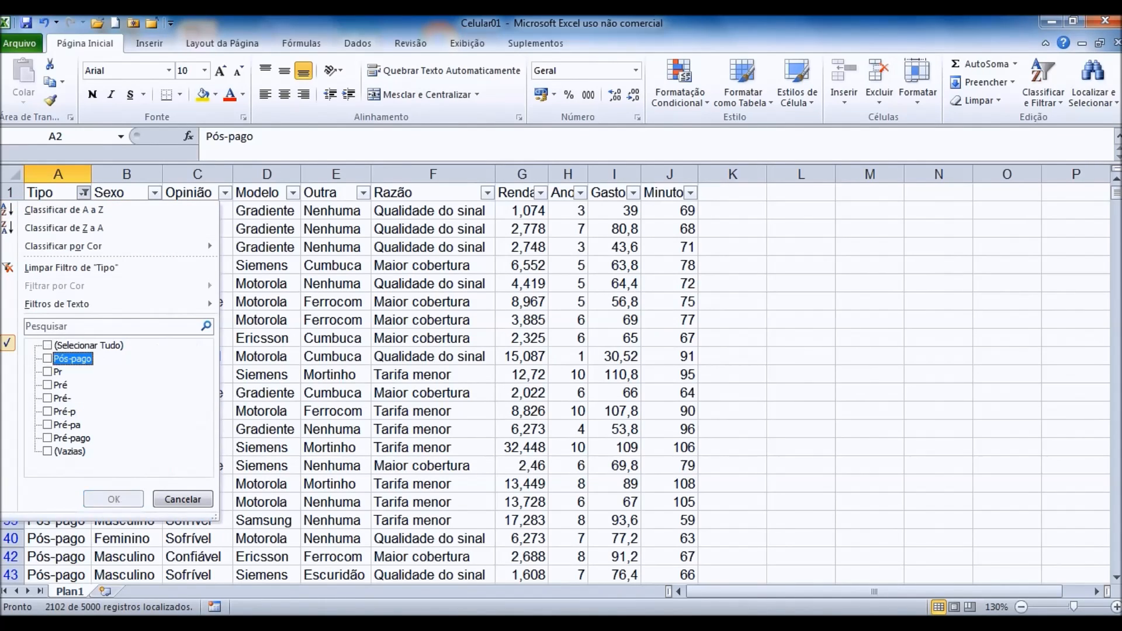
left_click(47, 372)
left_click(47, 385)
left_click(48, 398)
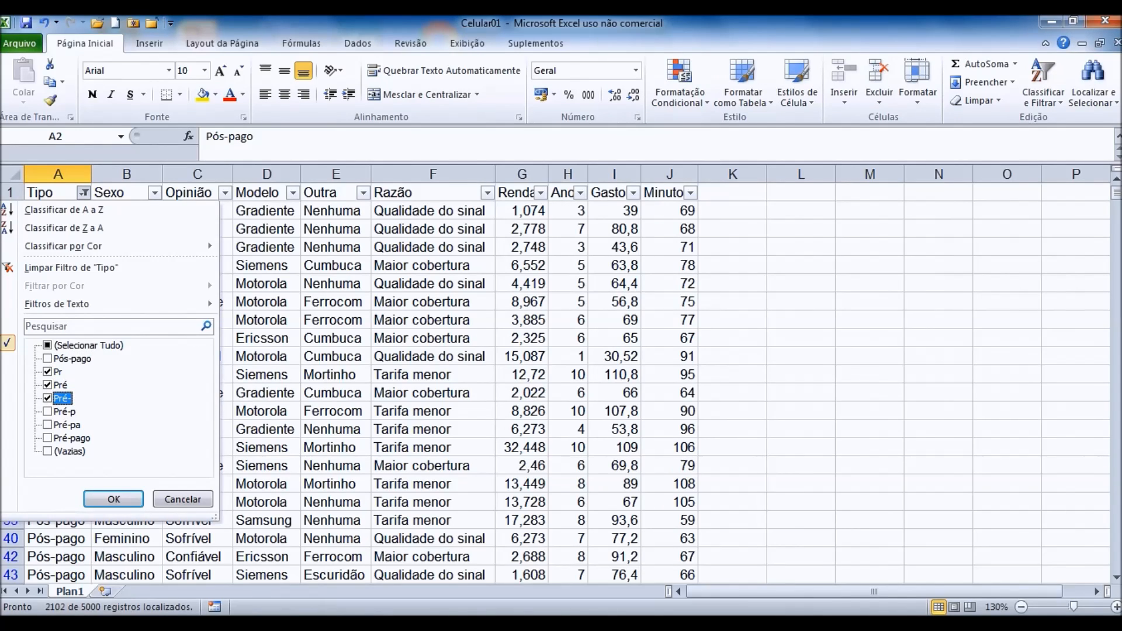
left_click(48, 411)
left_click(47, 425)
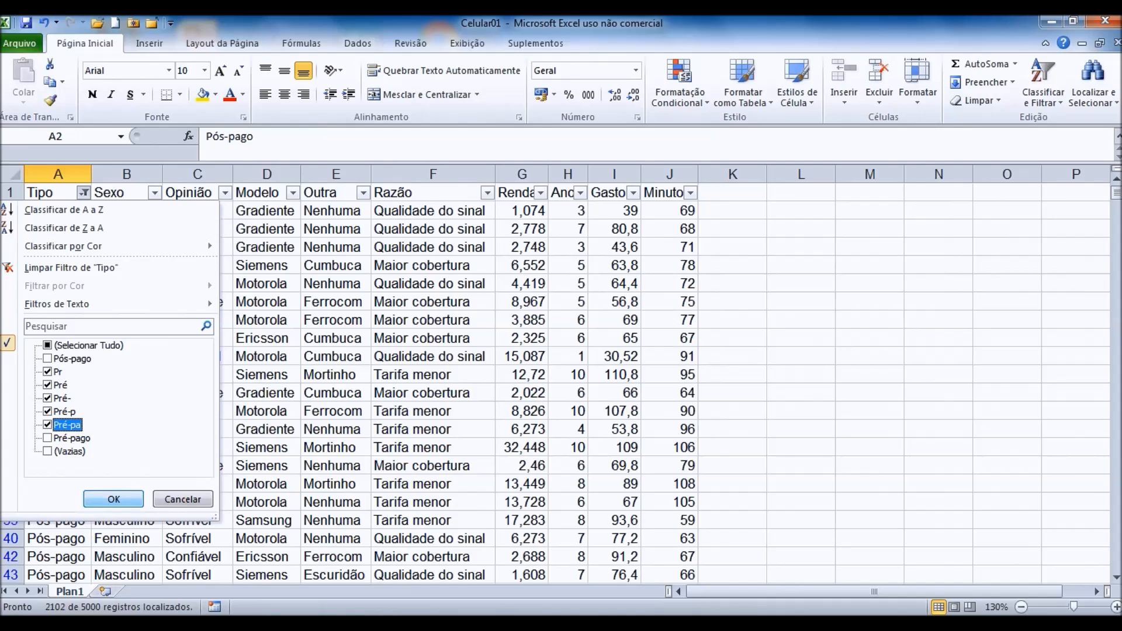
left_click(113, 498)
- Complete the truncated Tipo entry in cell A1222 as Pré-pago
scroll(561, 374, "down", 1)
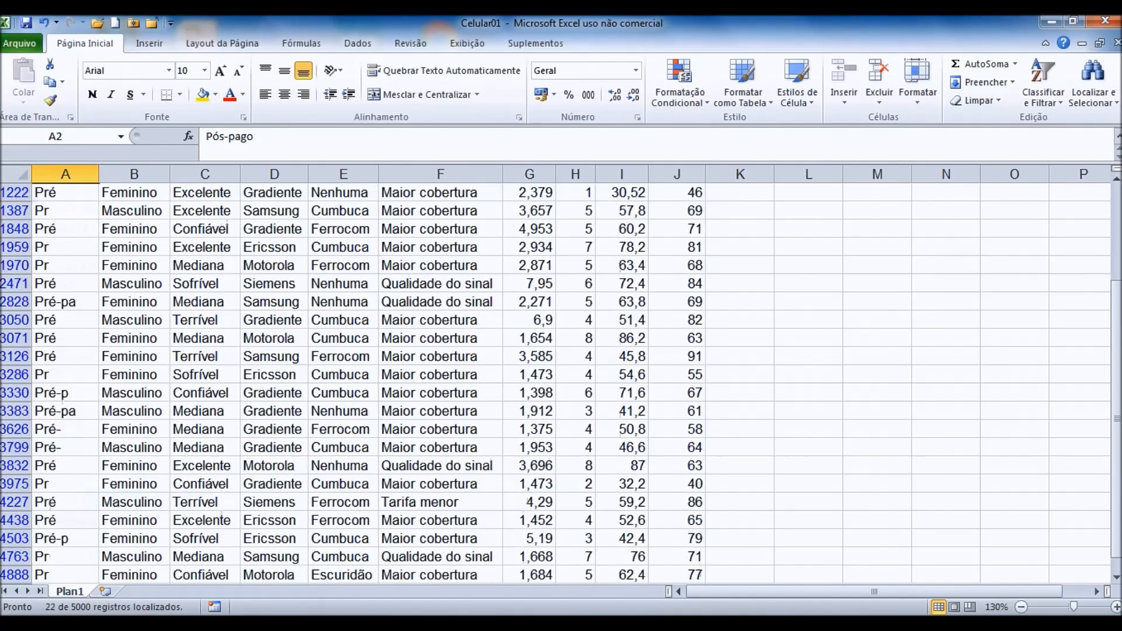
scroll(561, 383, "down", 1)
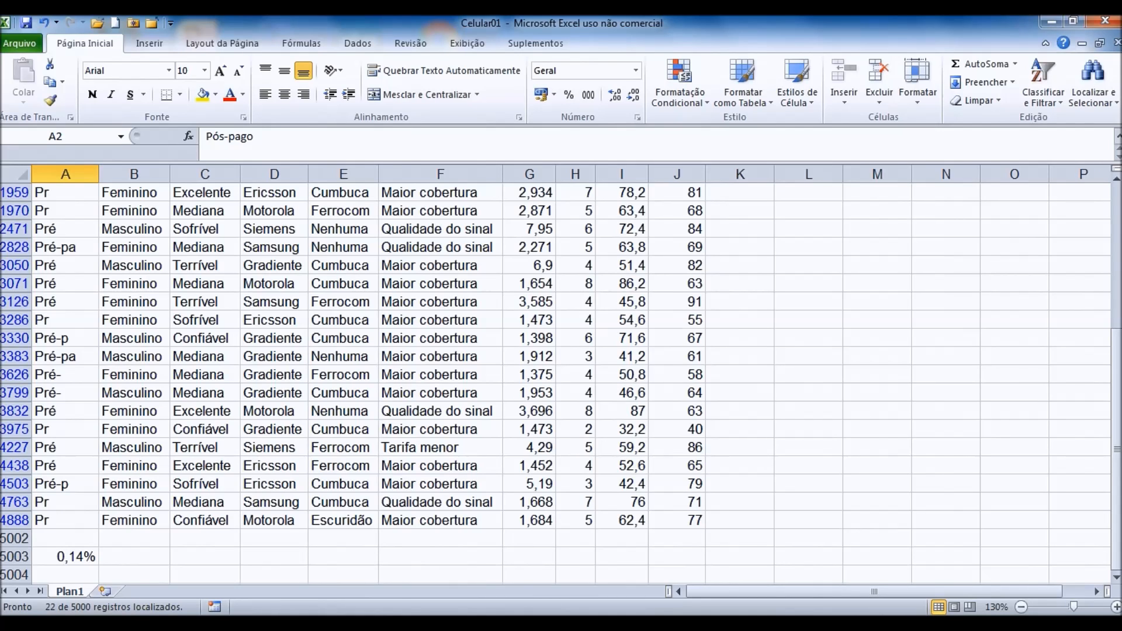
scroll(560, 382, "up", 2)
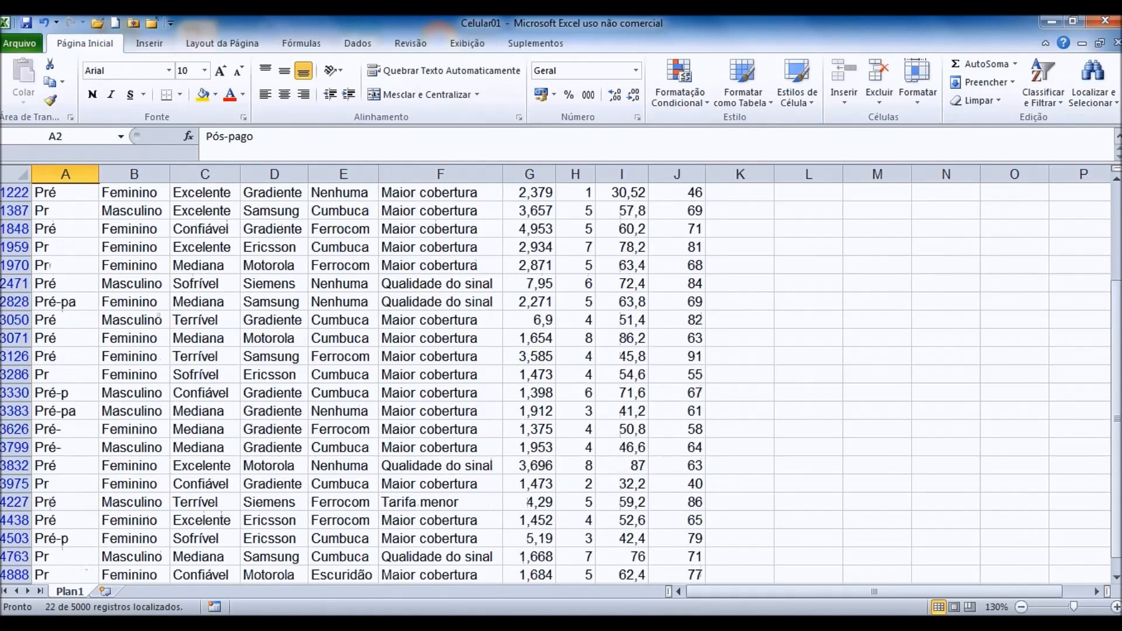
left_click(65, 211)
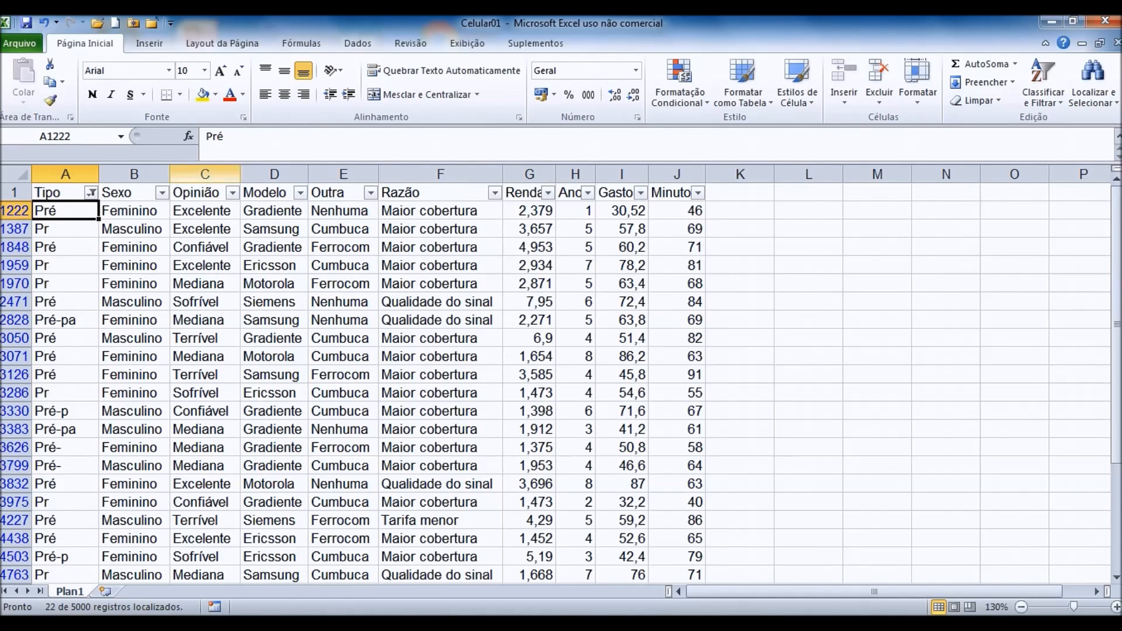
left_click(239, 140)
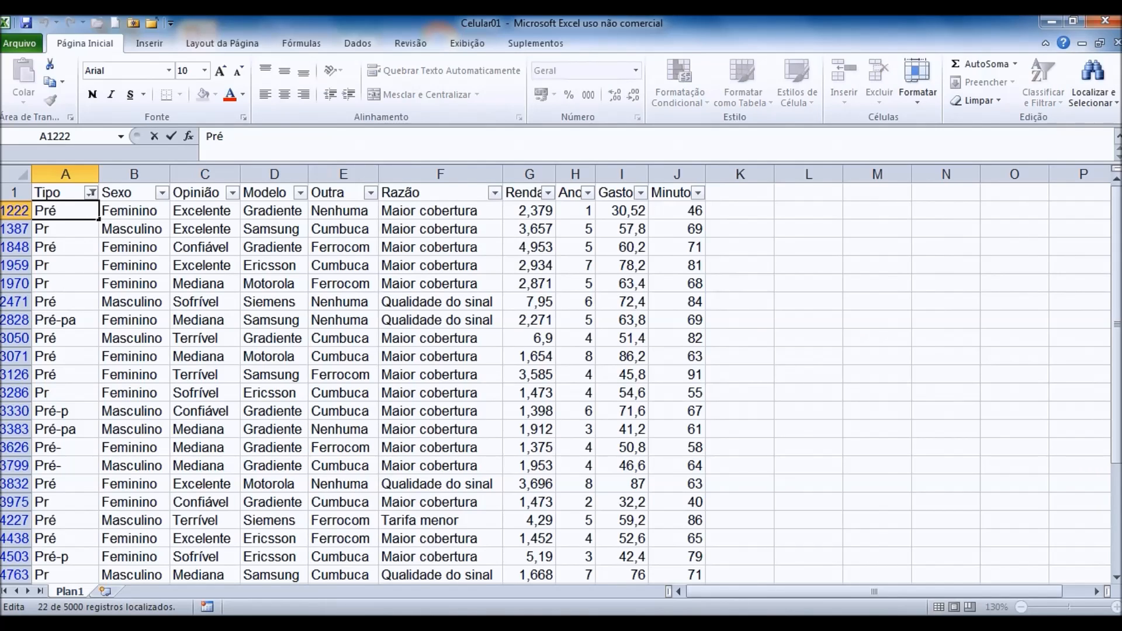
key("BackSpace")
type("-")
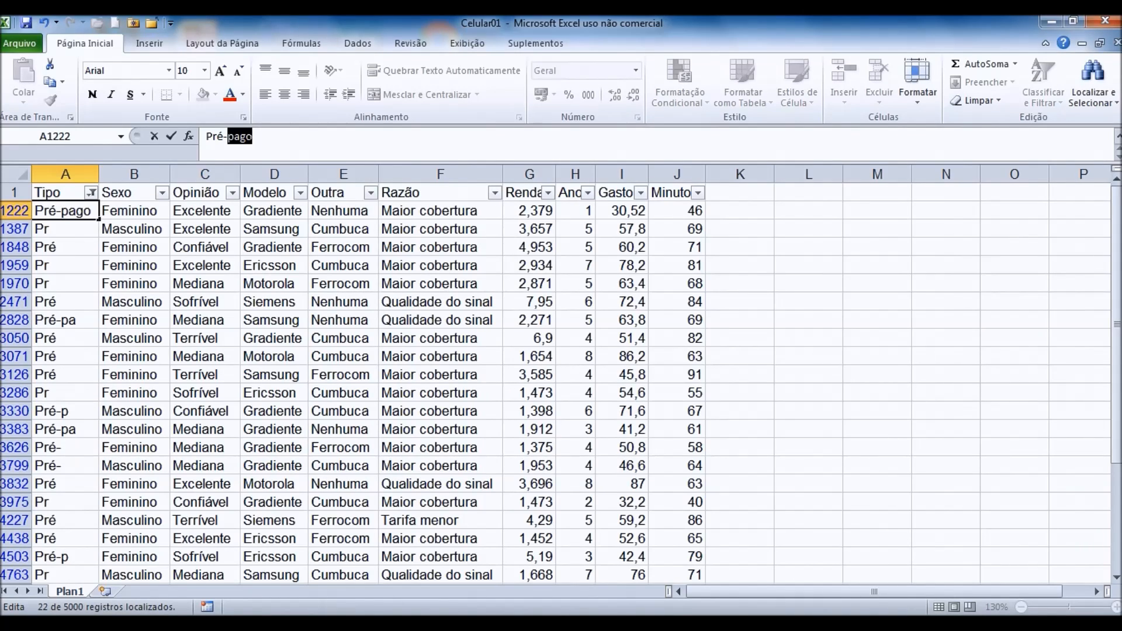
key("Return")
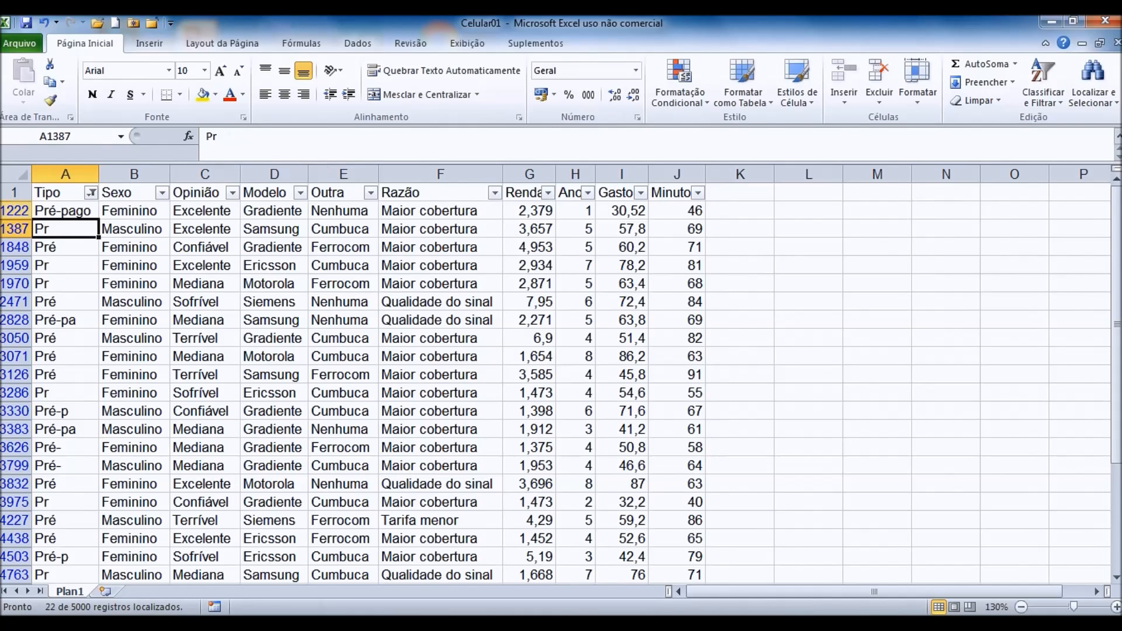
- Fill Pré-pago from cell A1222 down through all the filtered Tipo entries
left_click(64, 211)
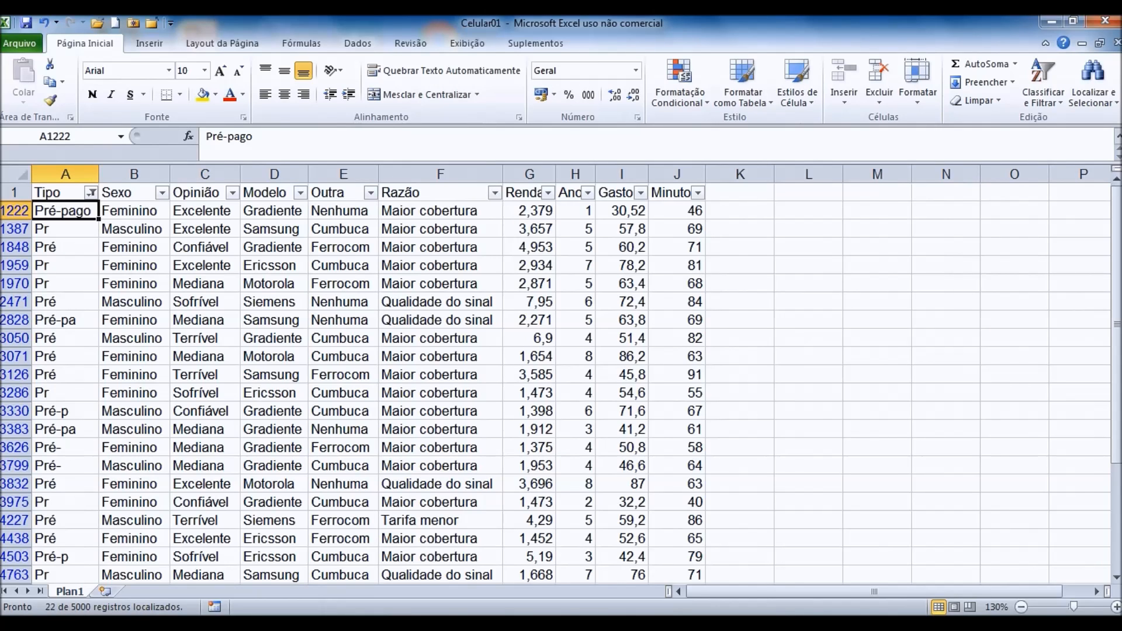
double_click(97, 219)
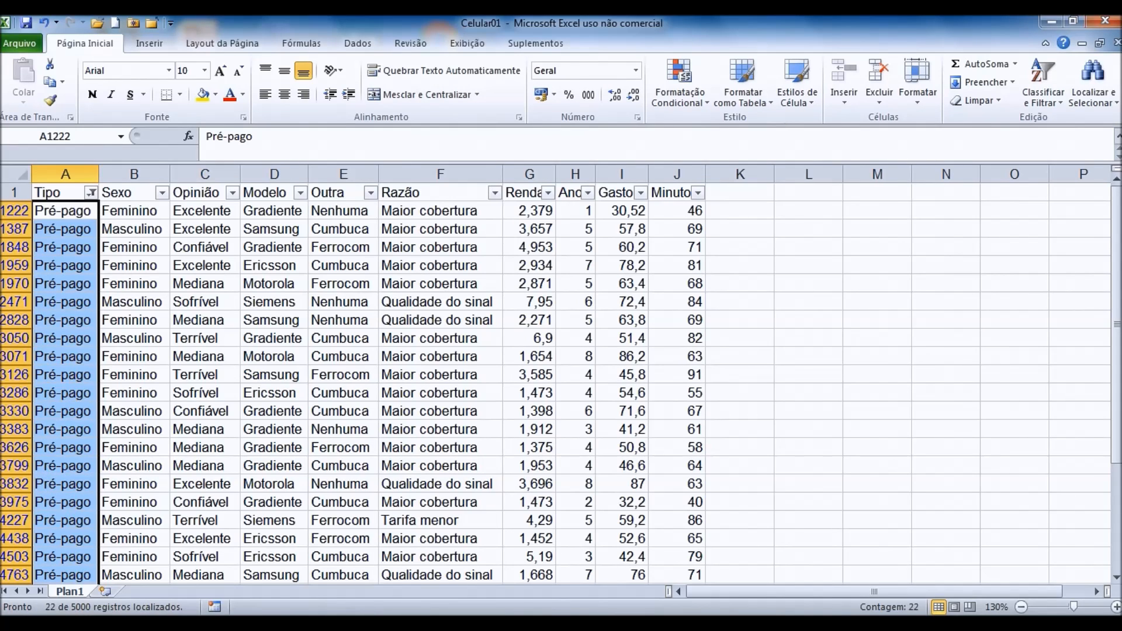
scroll(561, 350, "down", 1)
scroll(561, 350, "up", 1)
- Filter the Tipo column to only the Pré-pago records and select the entries from A3 down to check their count
left_click(91, 192)
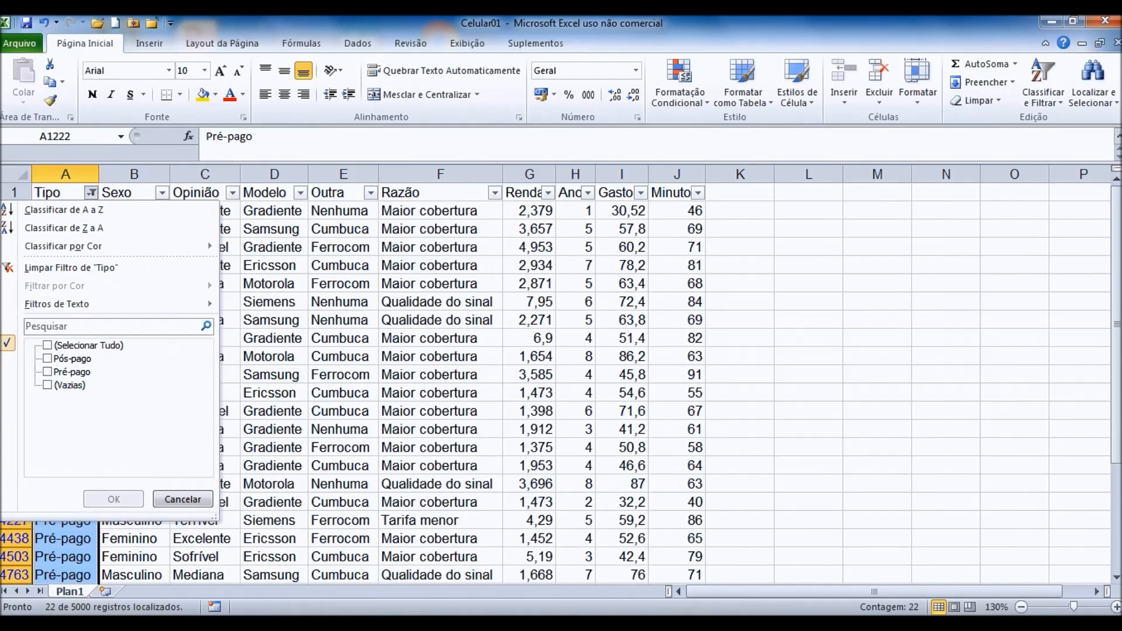
left_click(47, 372)
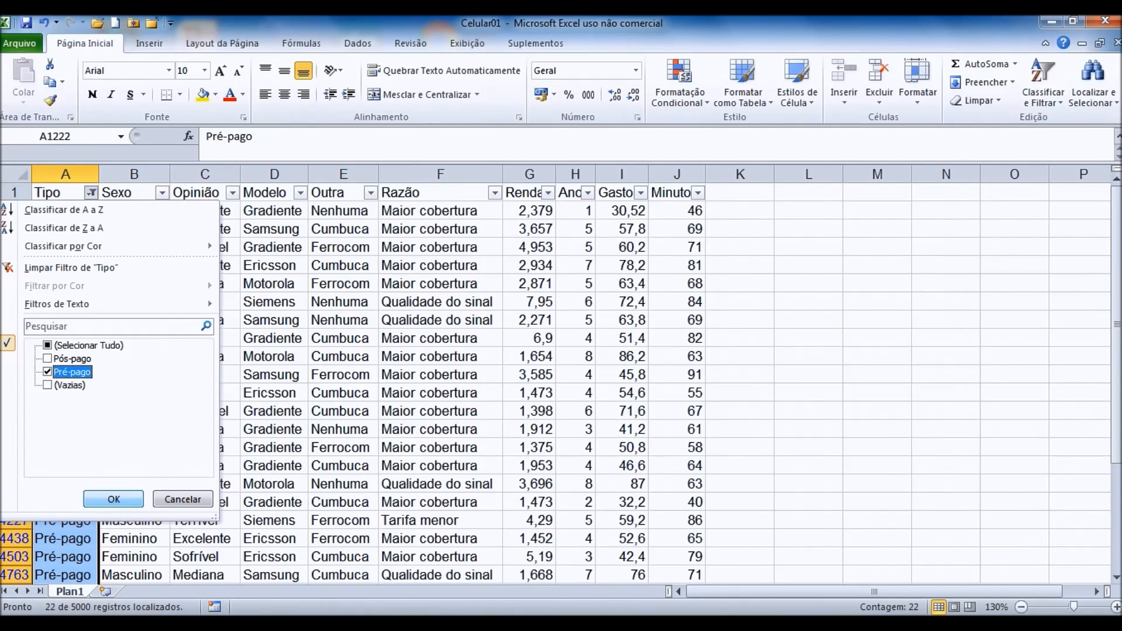
left_click(113, 499)
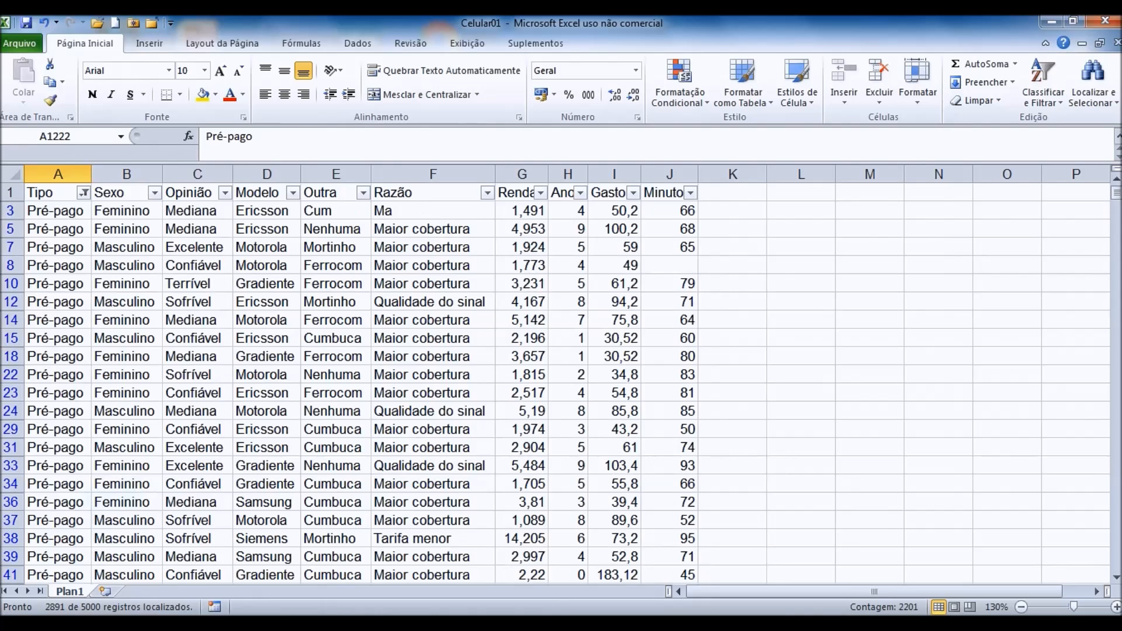
left_click(55, 210)
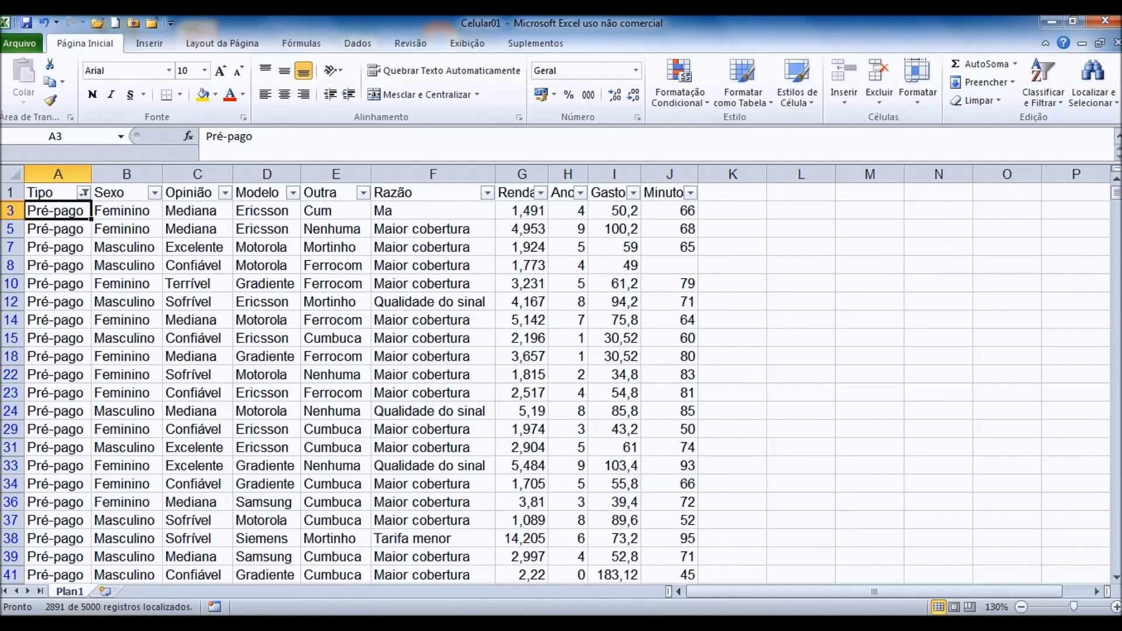
key("ctrl+shift+Down")
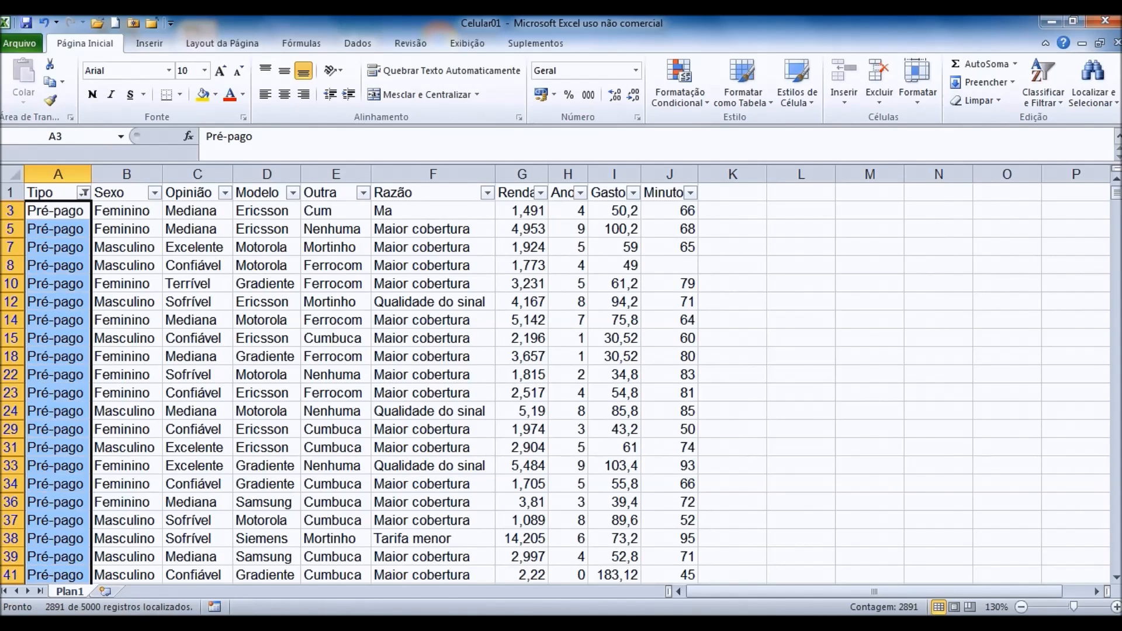
- Show all Tipo values again, including Pós-pago and blanks, and return to cell A2
key("alt+Down")
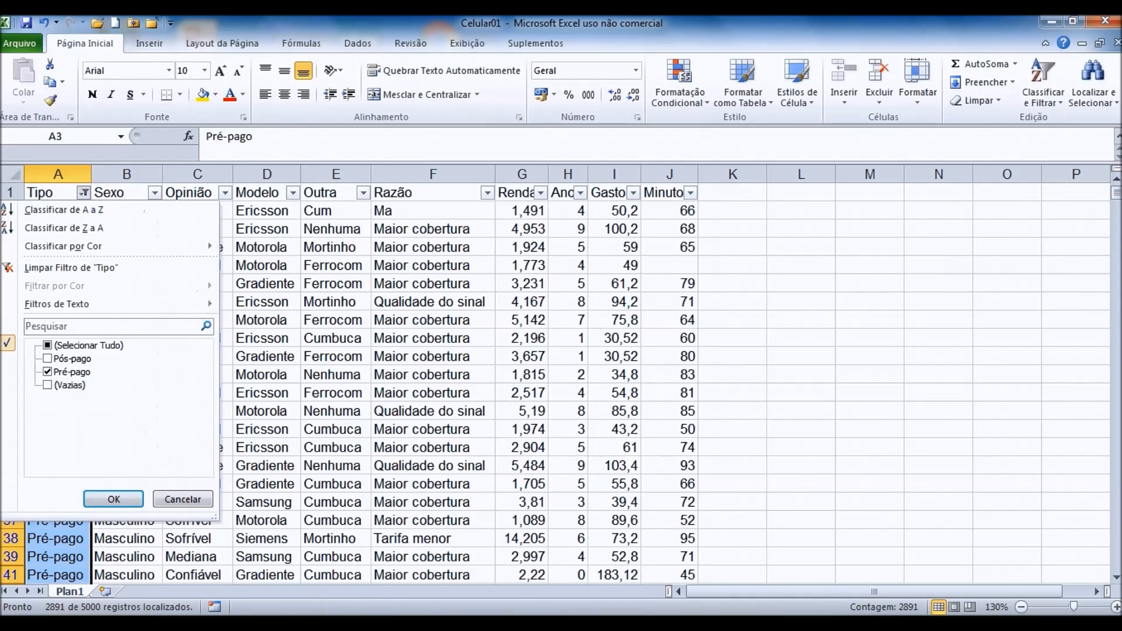
key("space")
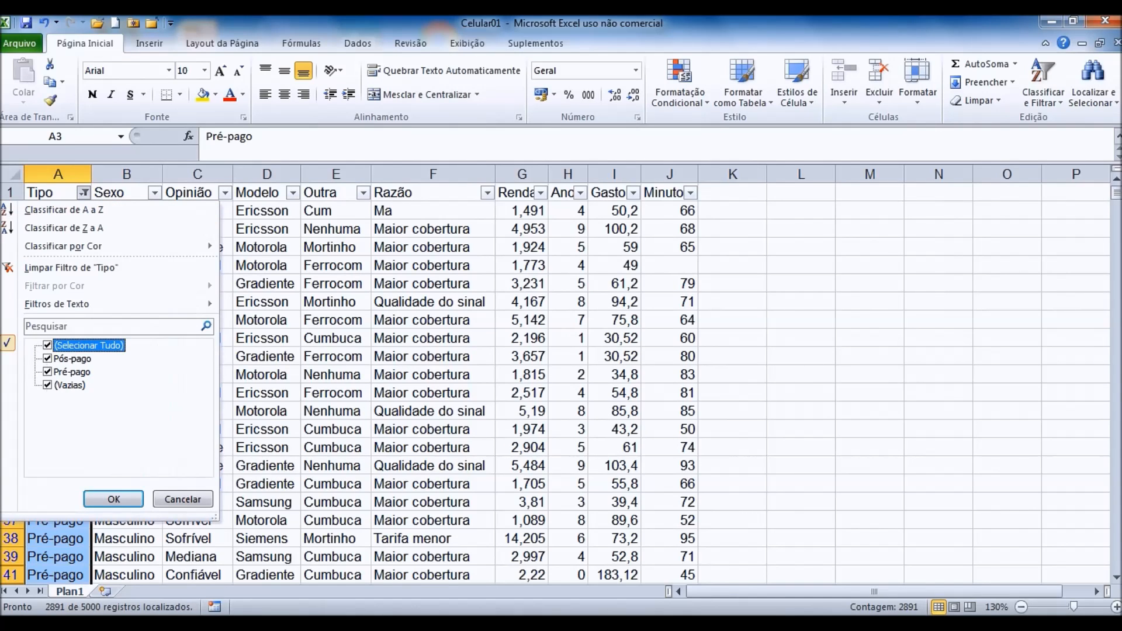
key("Return")
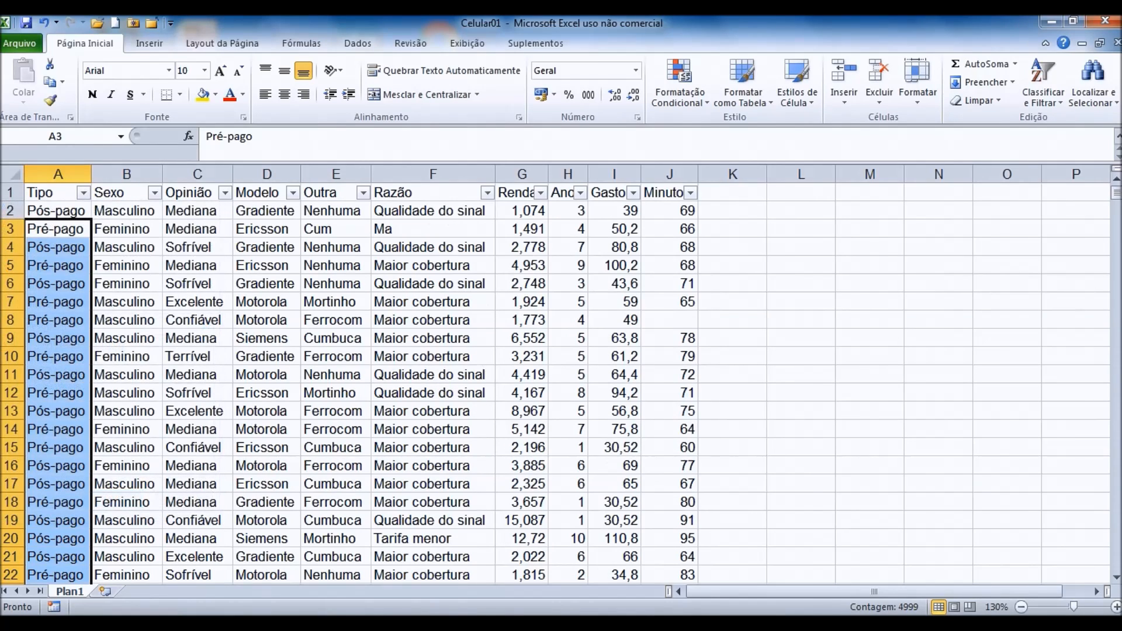
left_click(56, 211)
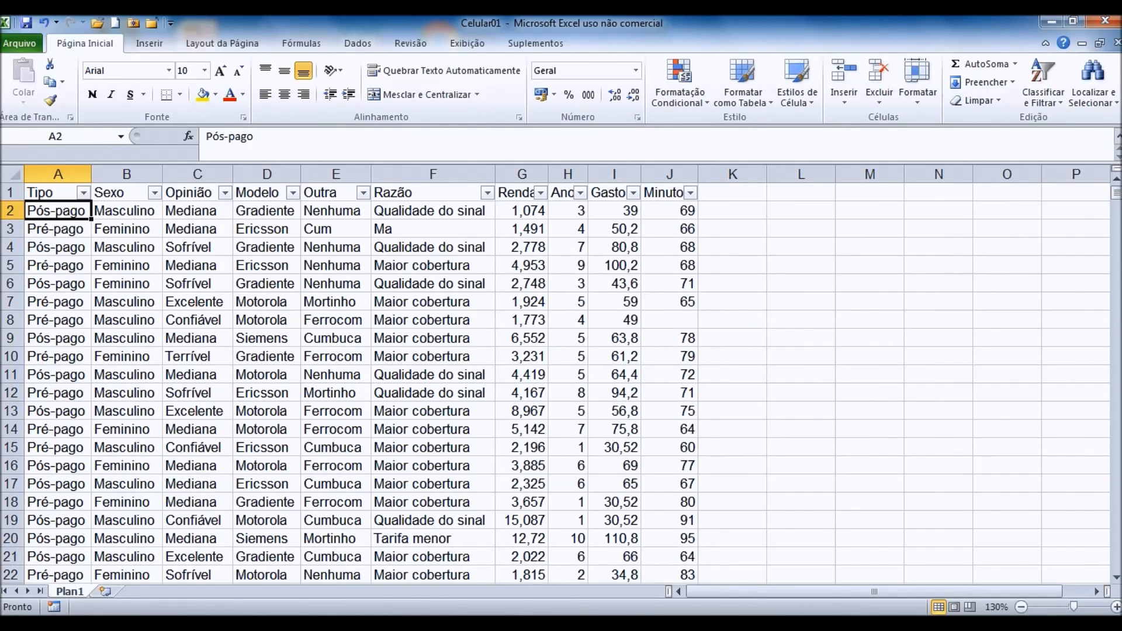
- Examine the range of values in the Renda filter list, from the smallest to the largest and blanks
mouse_move(717, 624)
left_click(540, 192)
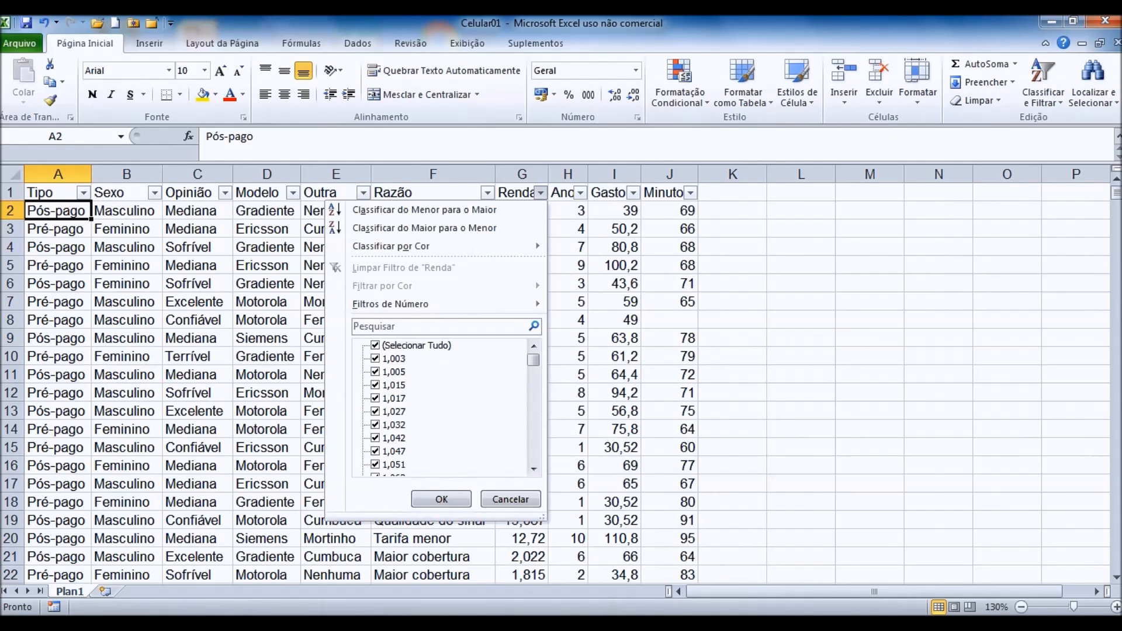
scroll(444, 406, "down", 15)
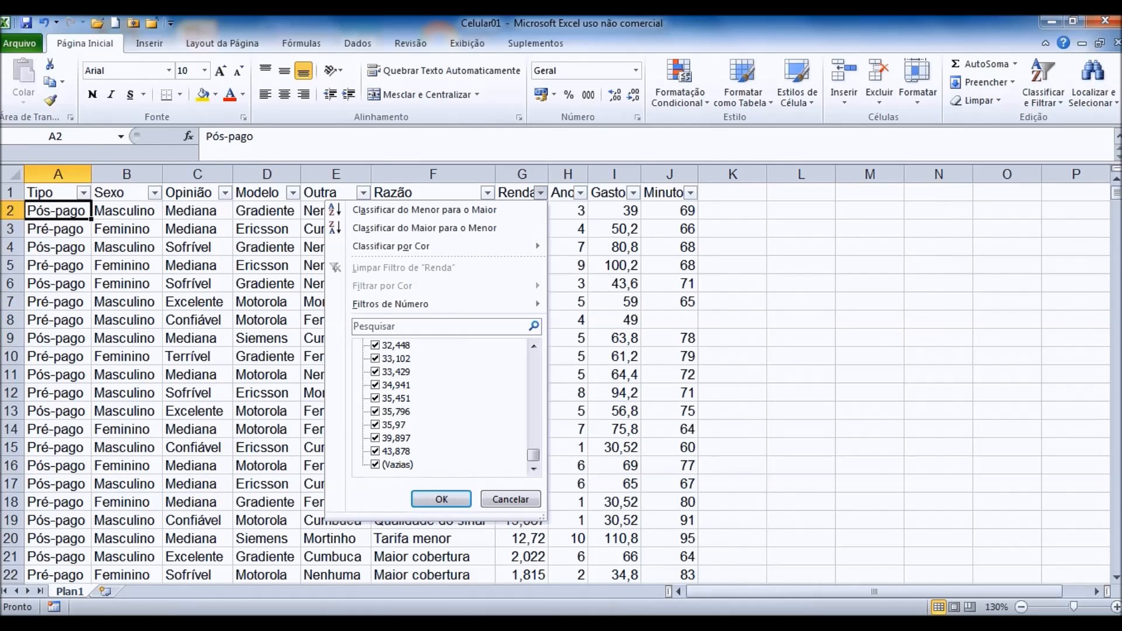
left_click_drag(533, 456, 533, 359)
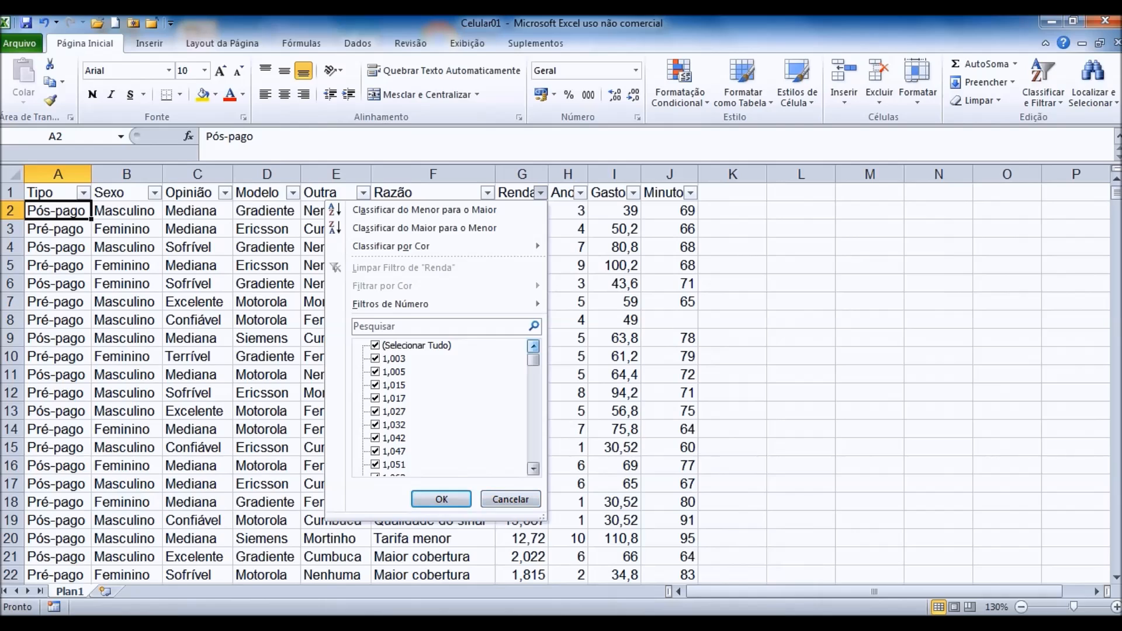
left_click_drag(533, 360, 533, 468)
left_click(375, 346)
left_click(375, 451)
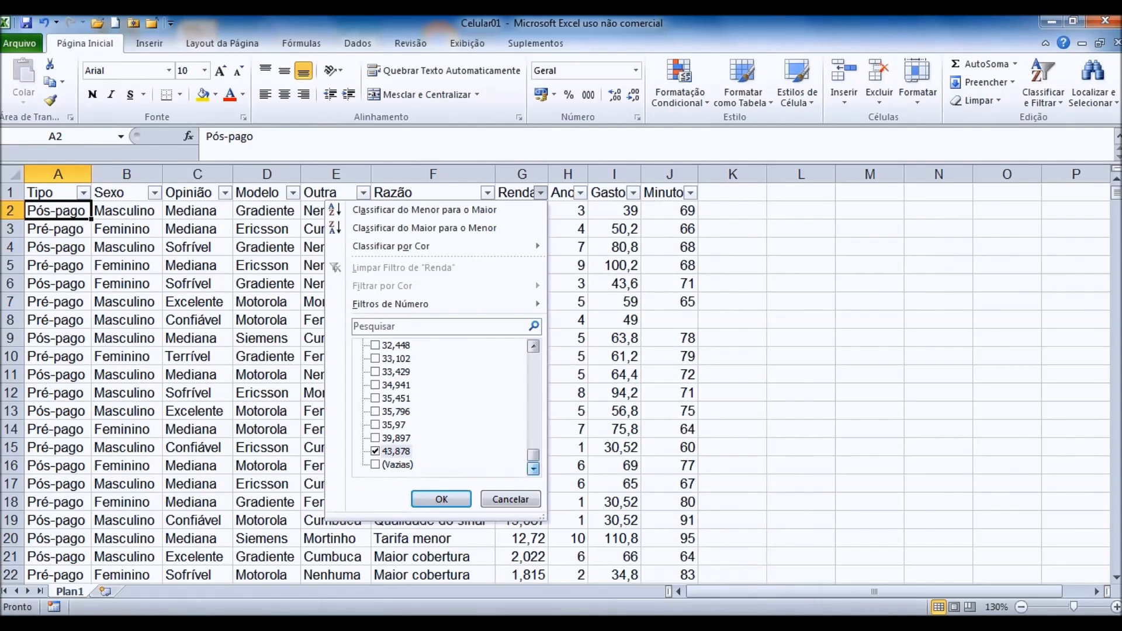
left_click_drag(533, 455, 533, 359)
left_click(375, 345)
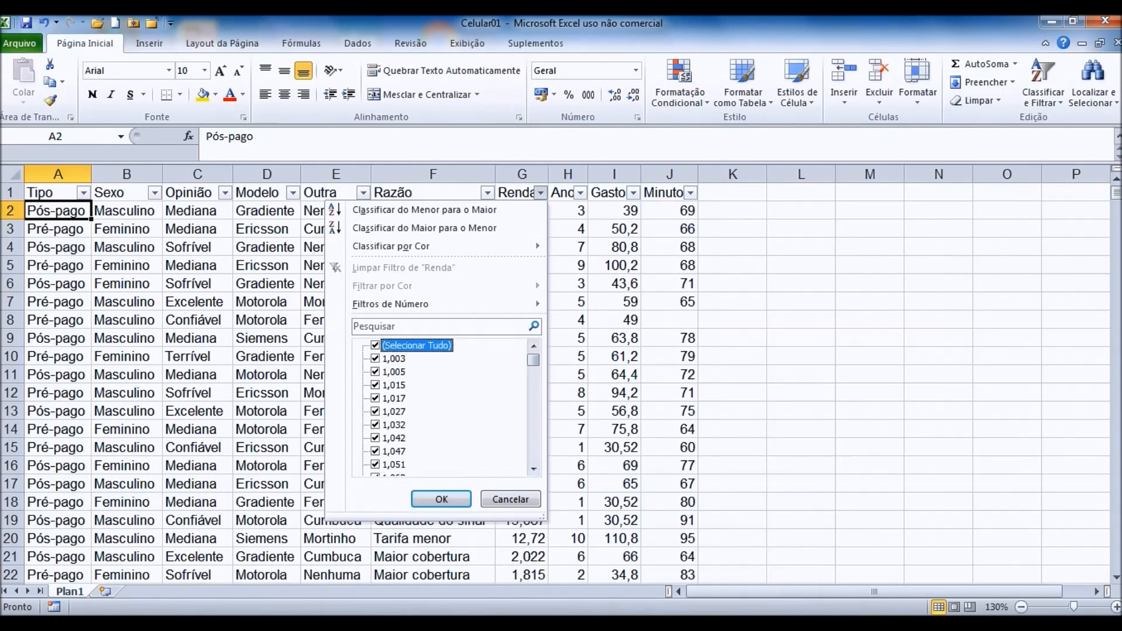
- Filter the Renda column to show only the record with the highest value, 43,878
left_click(375, 345)
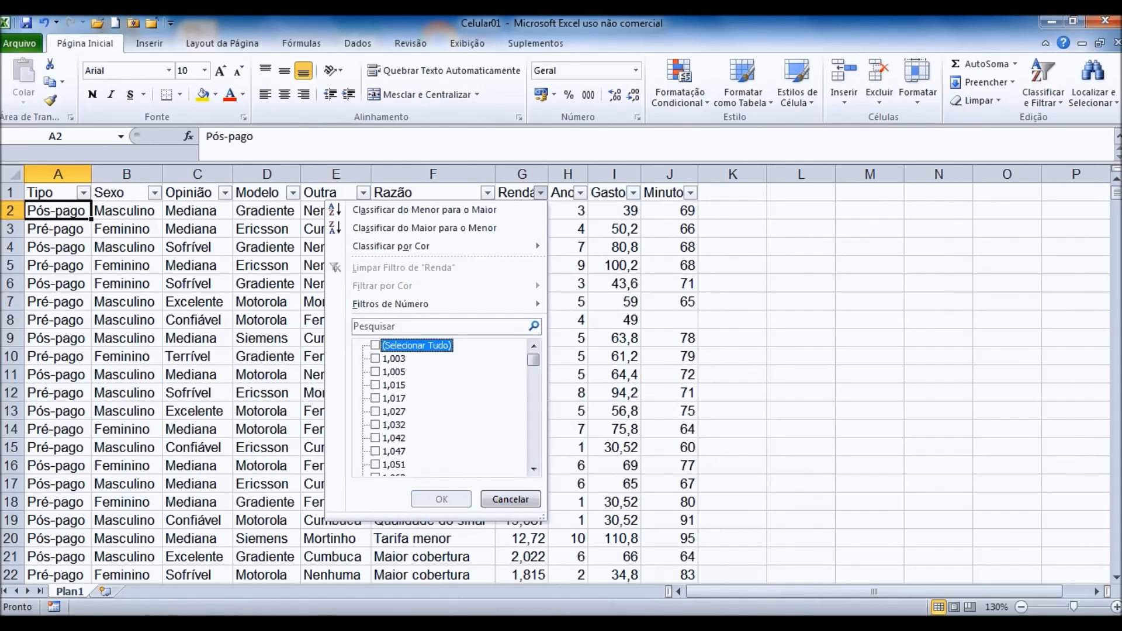
left_click_drag(533, 360, 533, 455)
left_click(375, 451)
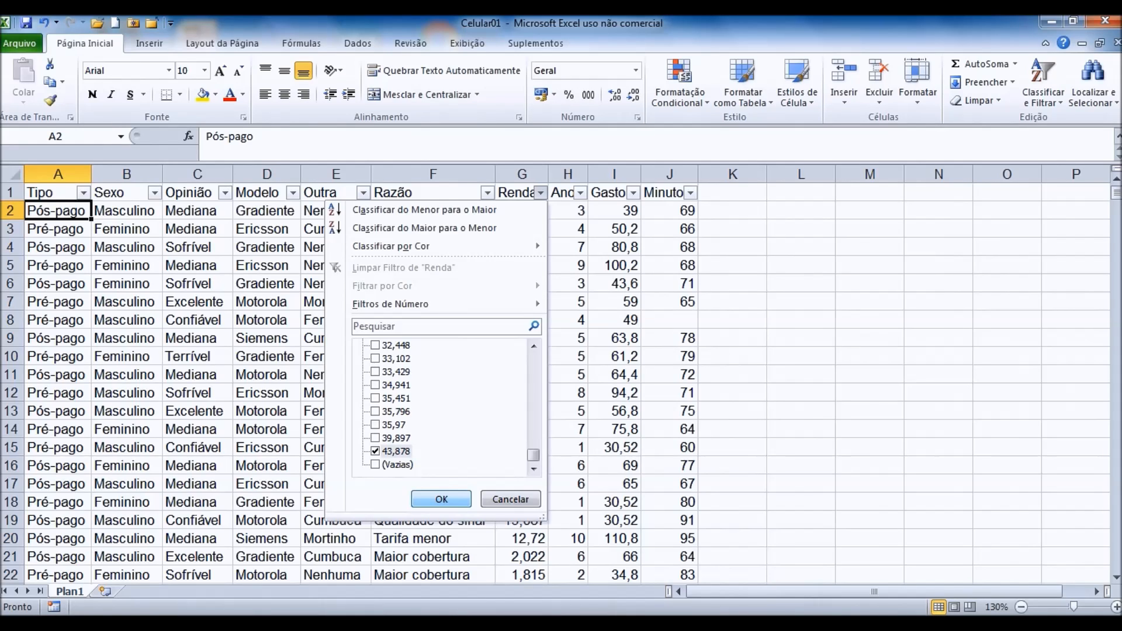
left_click(441, 499)
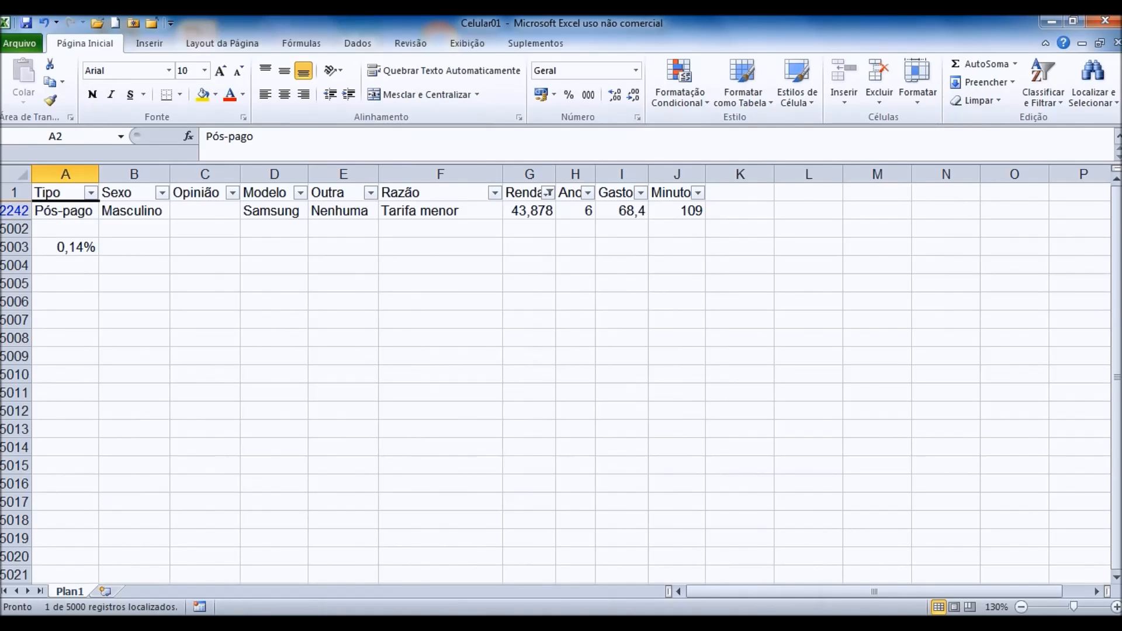
- Examine each field of the highest-Renda record in row 2242, from Tipo across to Minutos
left_click(64, 211)
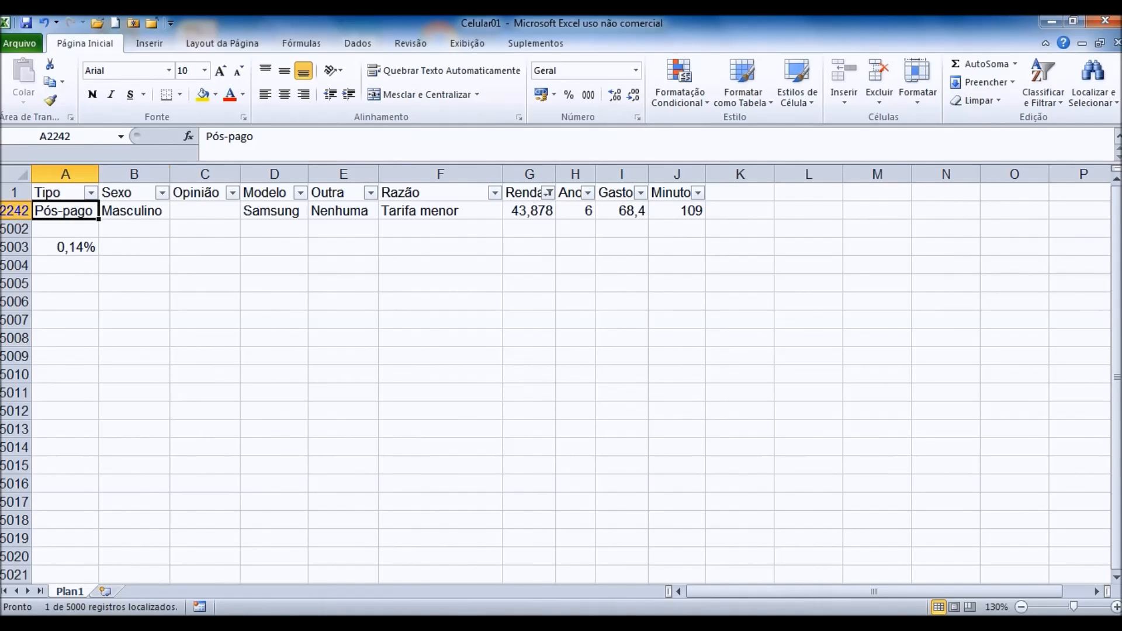
left_click(133, 210)
left_click(204, 211)
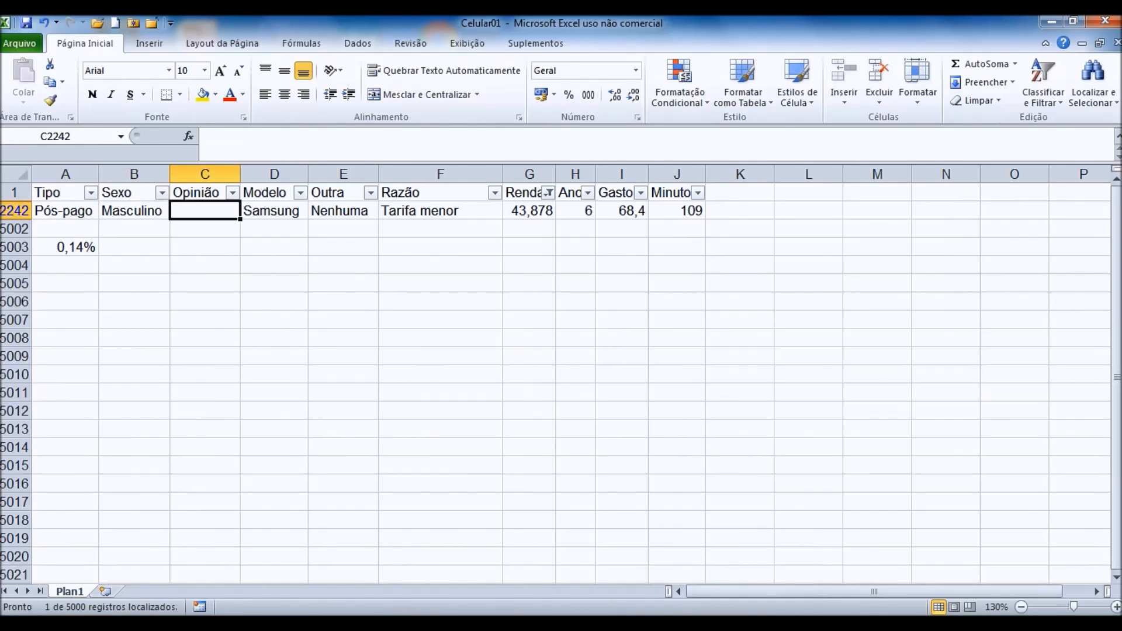
left_click(274, 211)
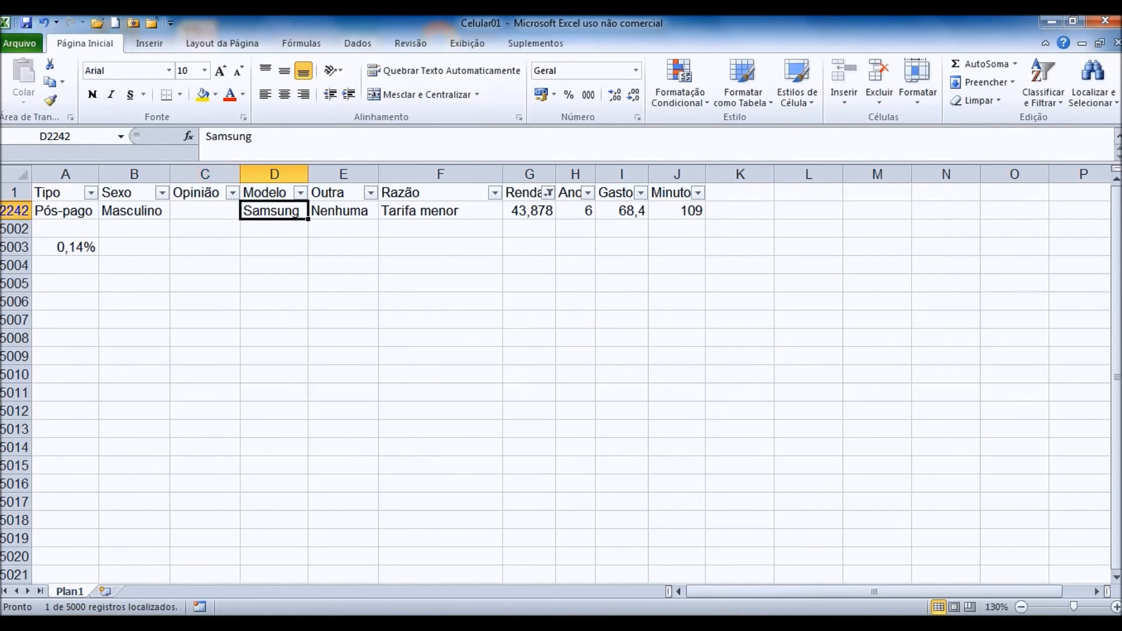
left_click(343, 211)
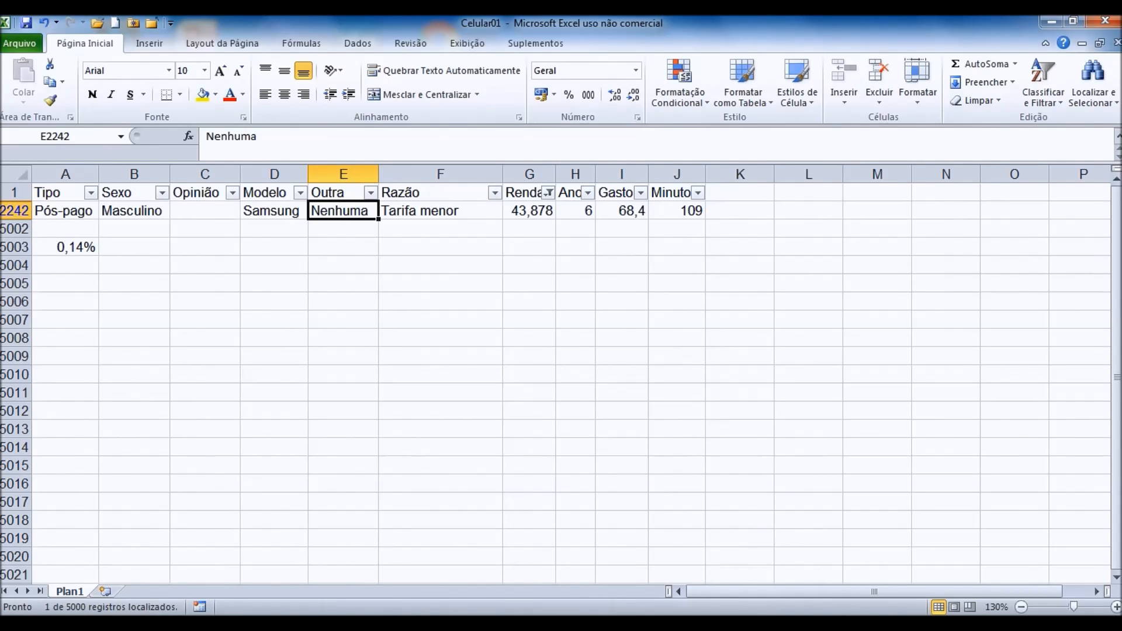
left_click(441, 211)
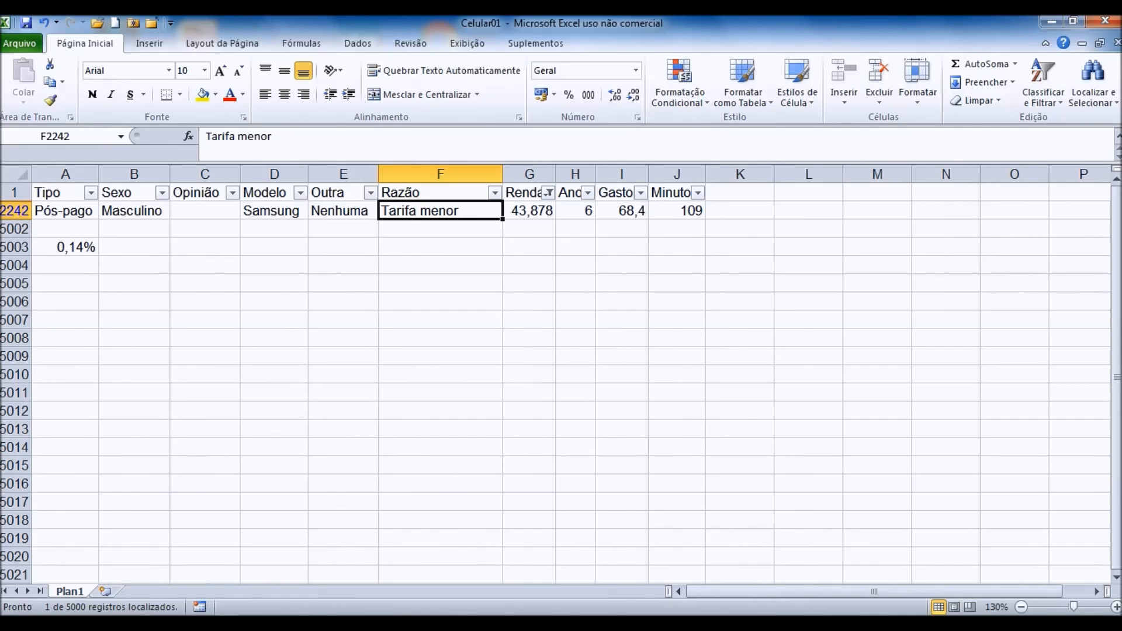
left_click(529, 211)
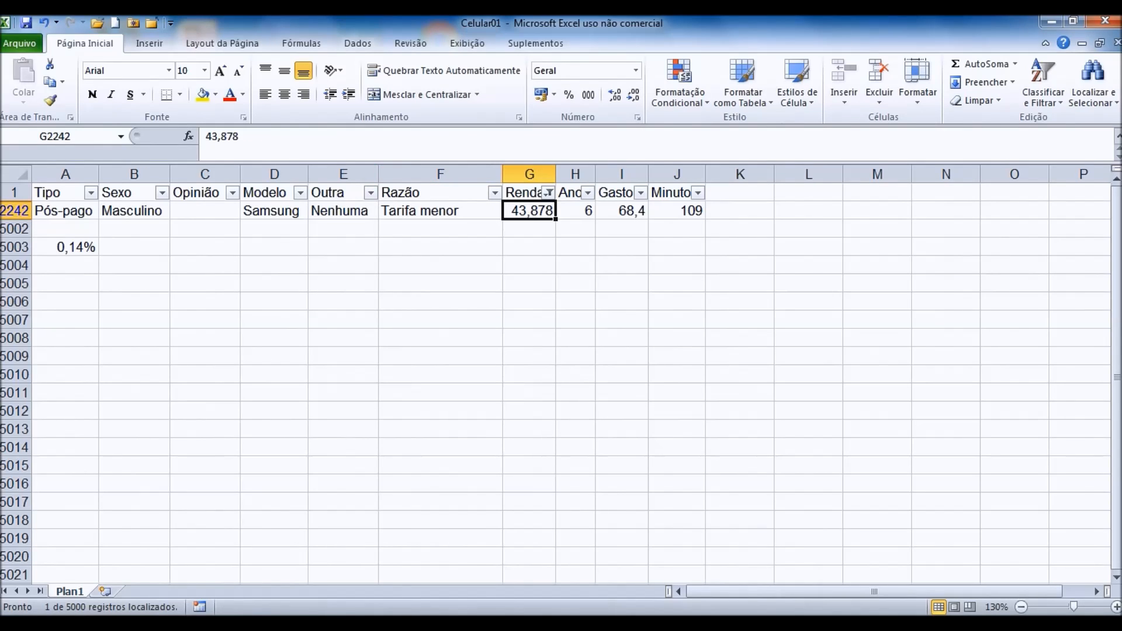
left_click(576, 211)
left_click(622, 210)
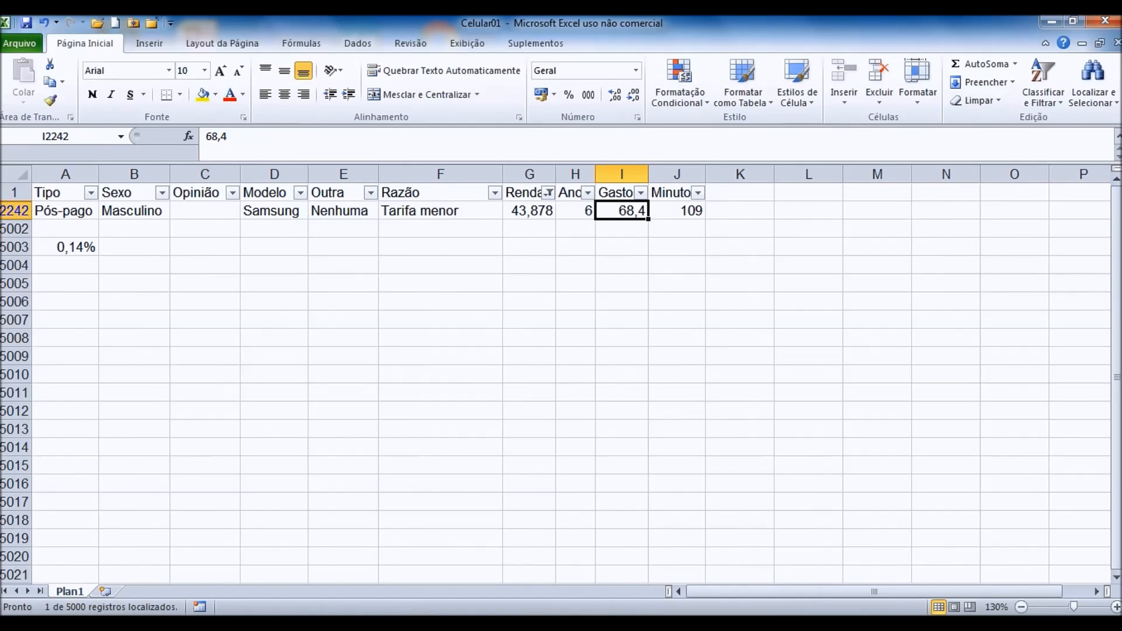
left_click(676, 211)
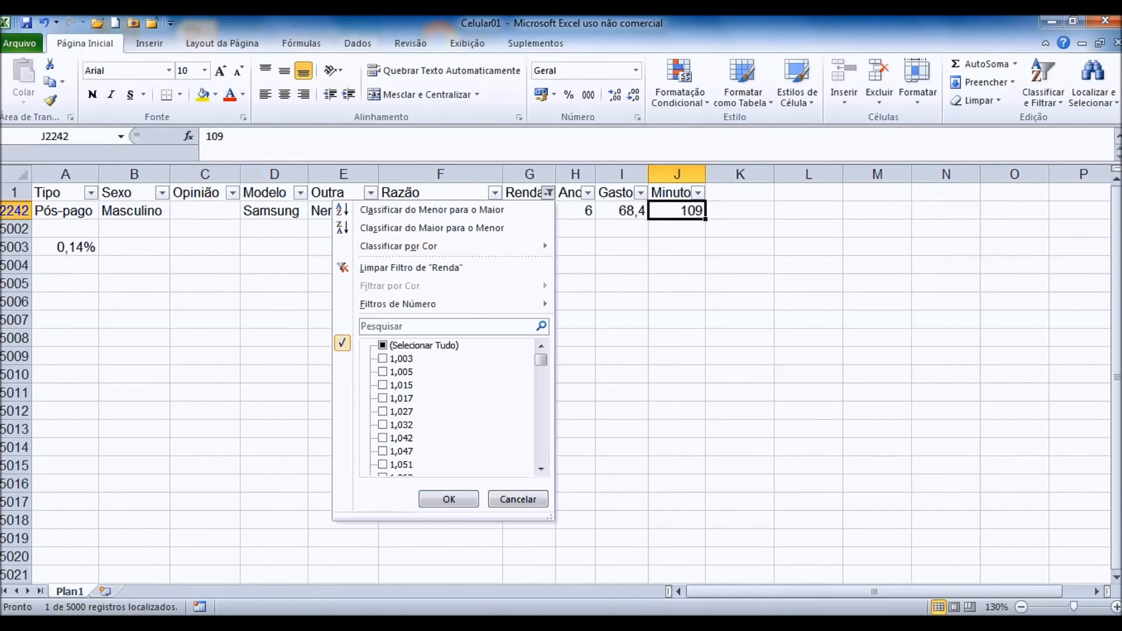
- Show all Renda values again and filter the Anos column to only the record with the highest value, 40
key("Return")
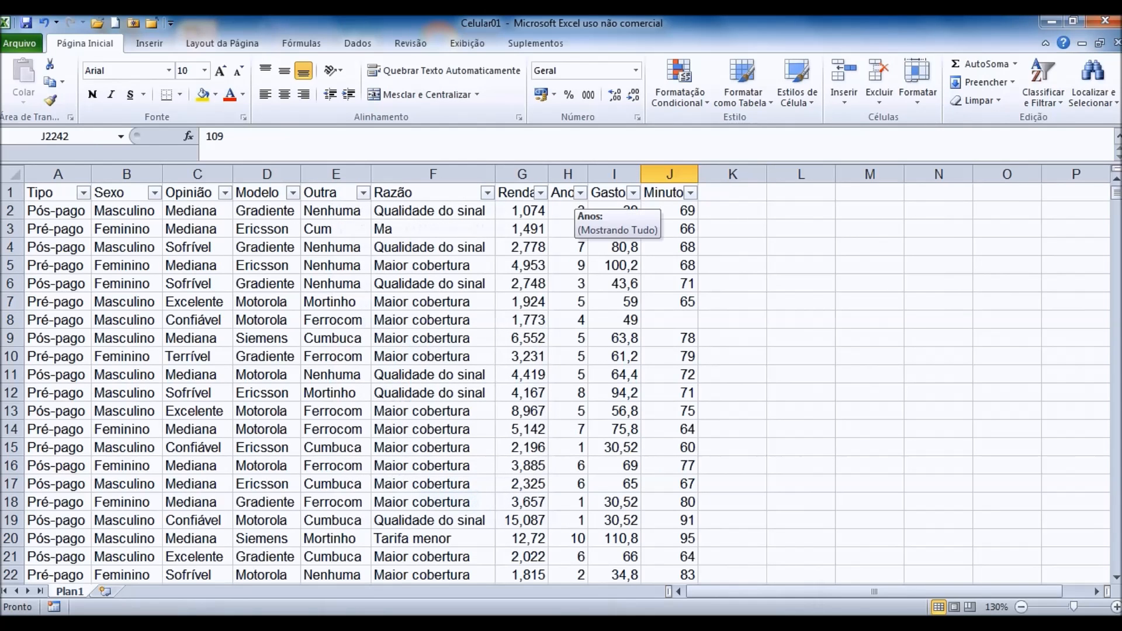
left_click(580, 192)
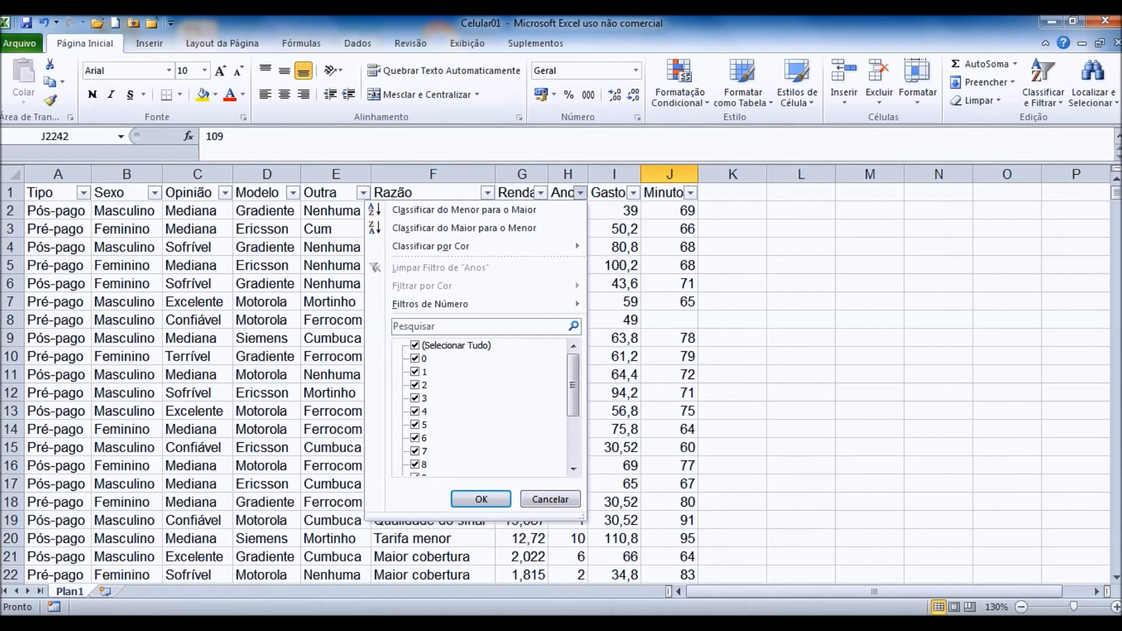
scroll(572, 468, "down", 3)
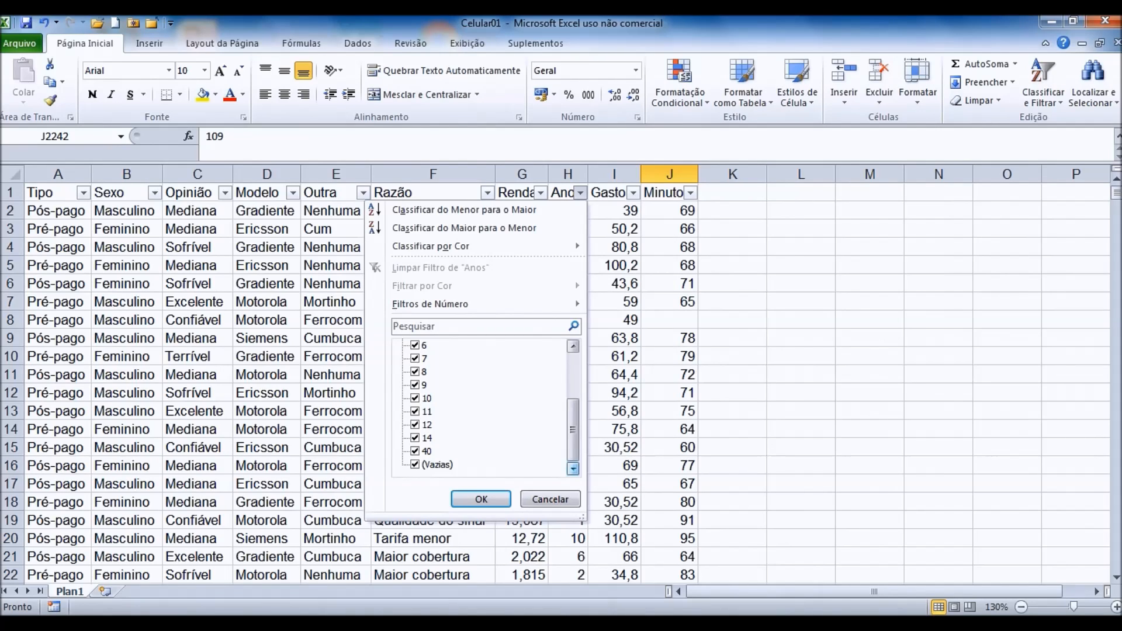
left_click_drag(573, 430, 573, 467)
left_click(415, 345)
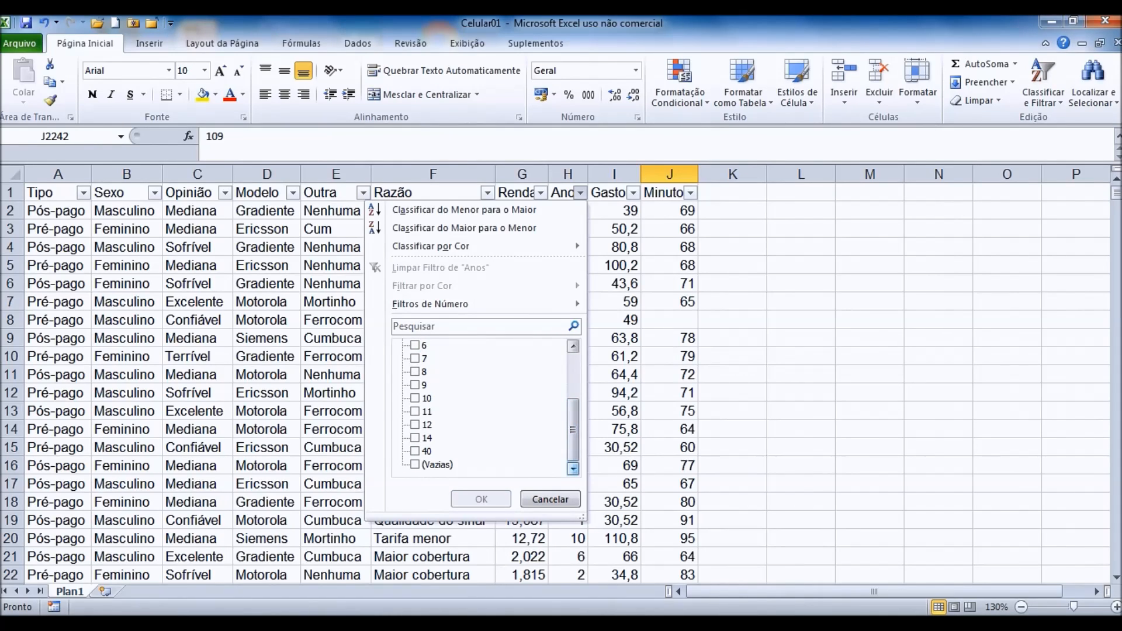
left_click(414, 451)
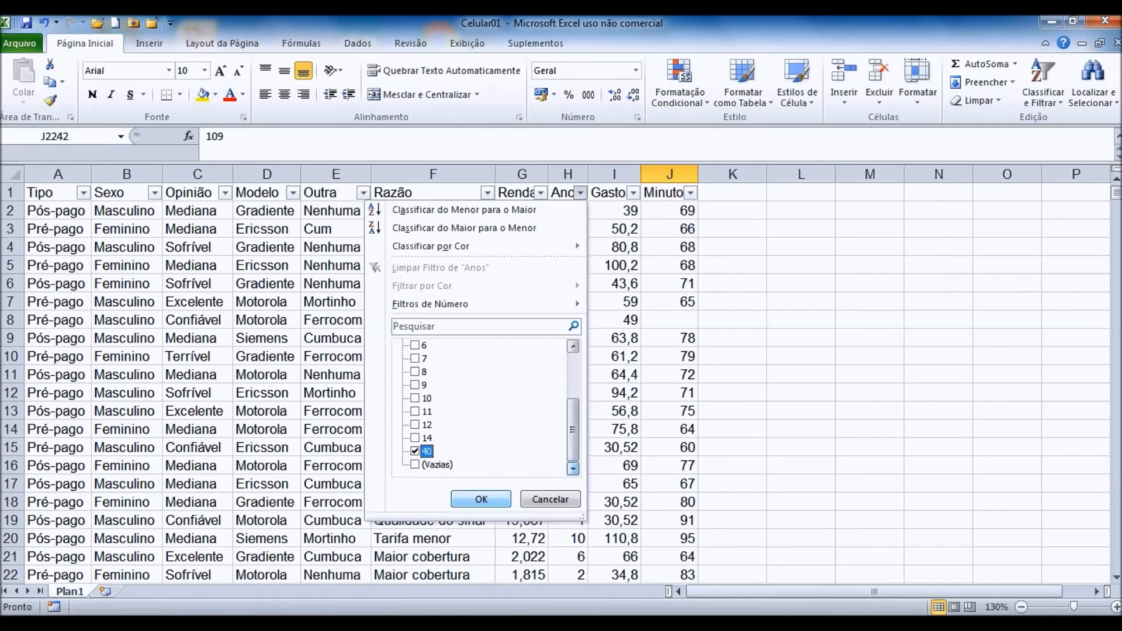
left_click(481, 499)
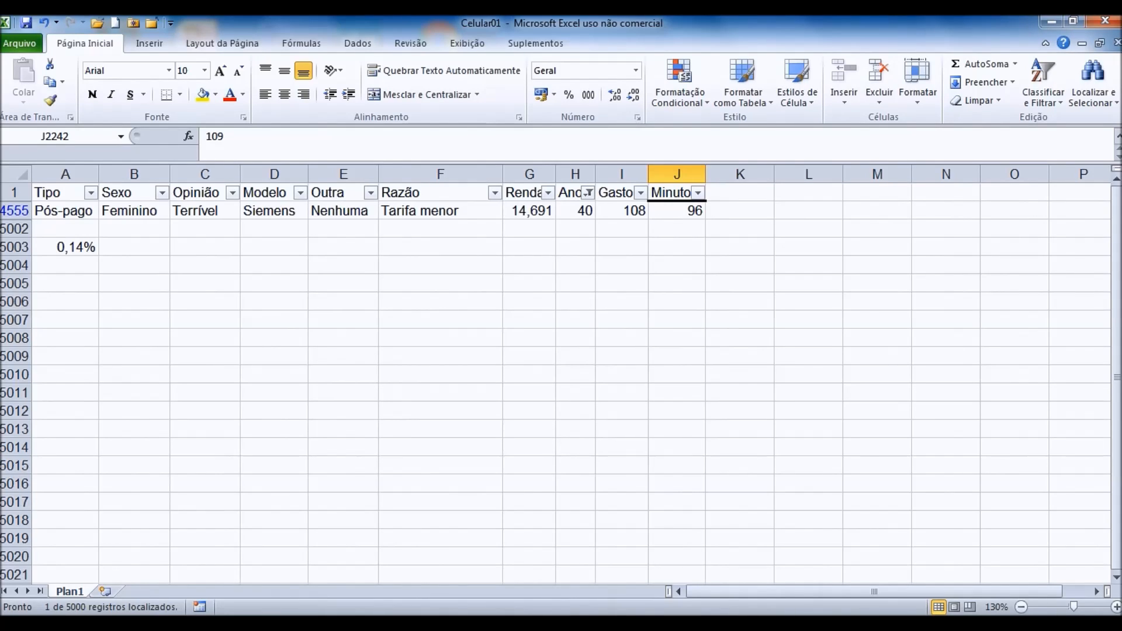
- Examine the Opinião through Anos fields of the filtered record in row 4555, selecting the whole row and returning to its Anos cell
left_click(205, 211)
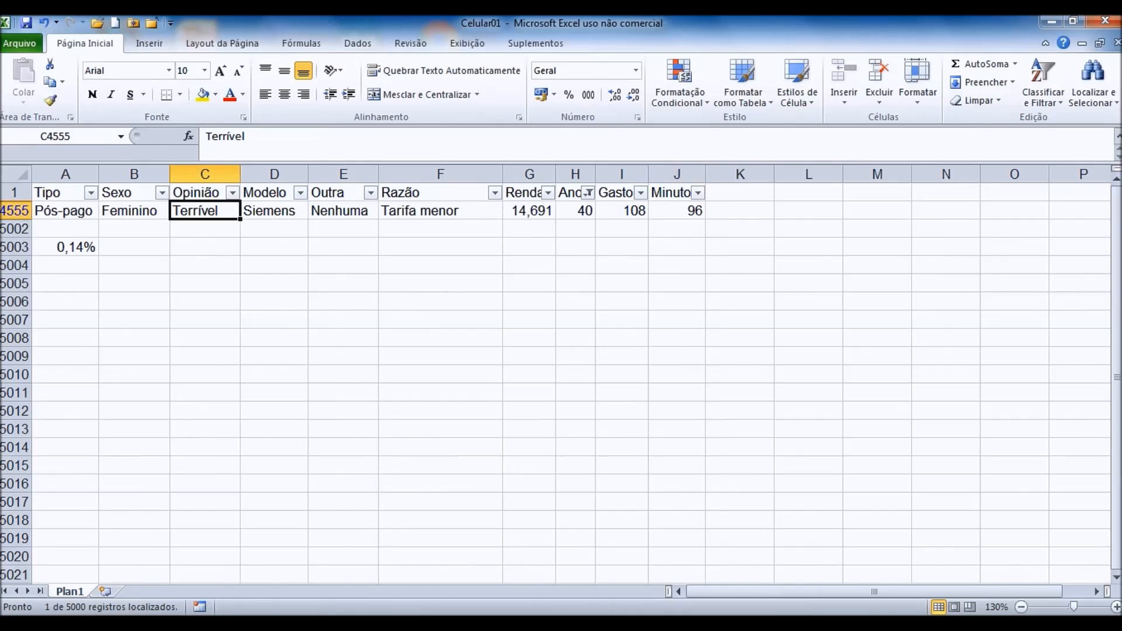
left_click(274, 211)
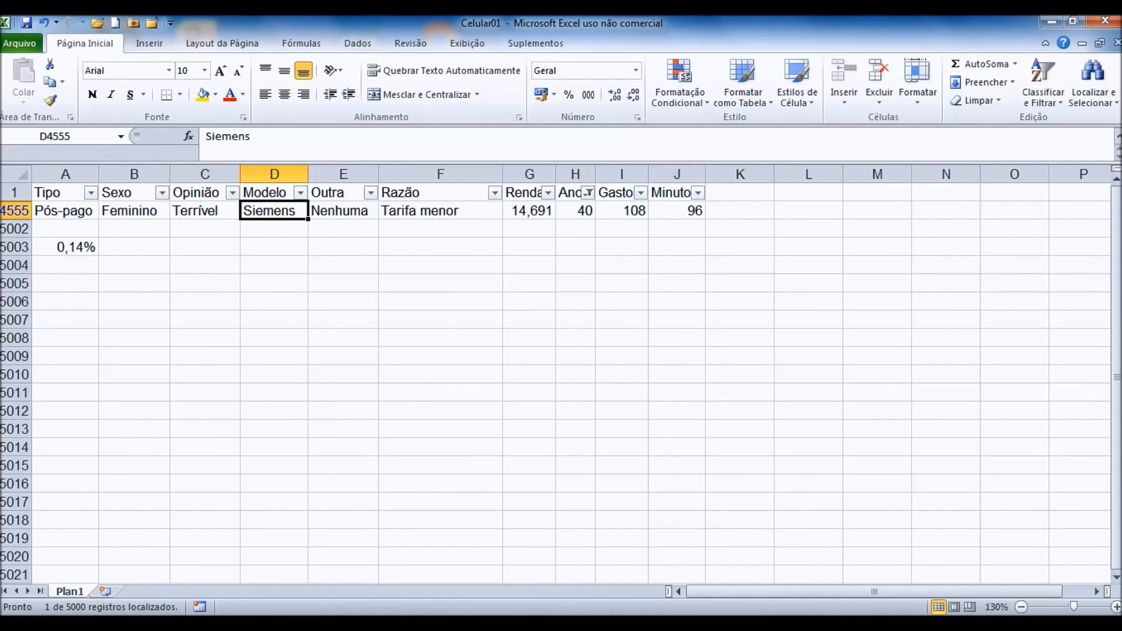
left_click(343, 211)
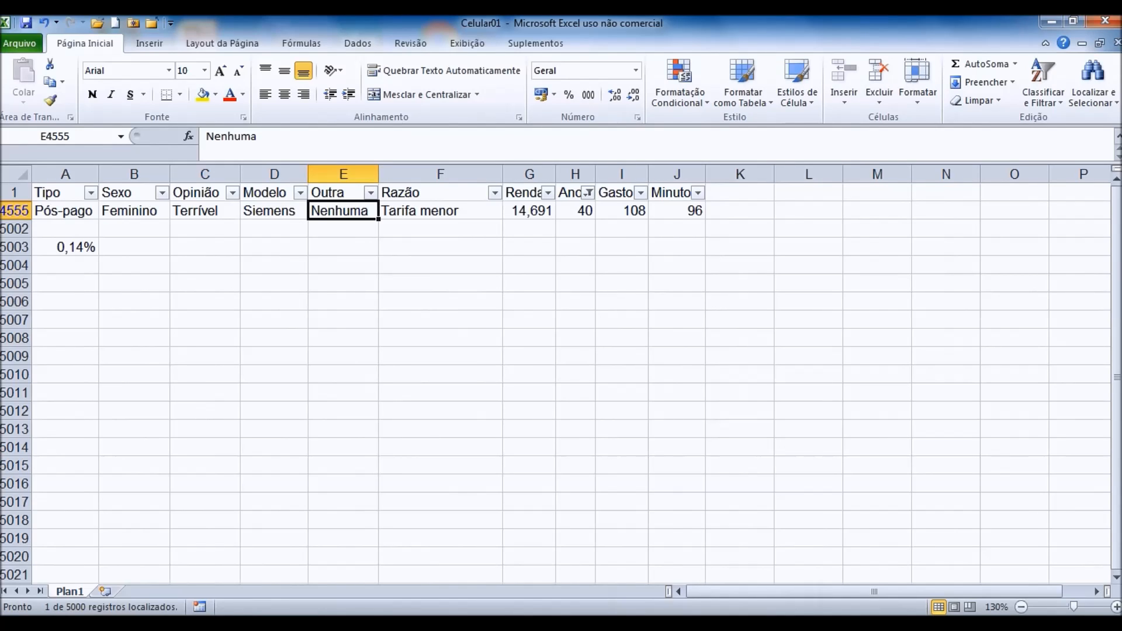
left_click(440, 211)
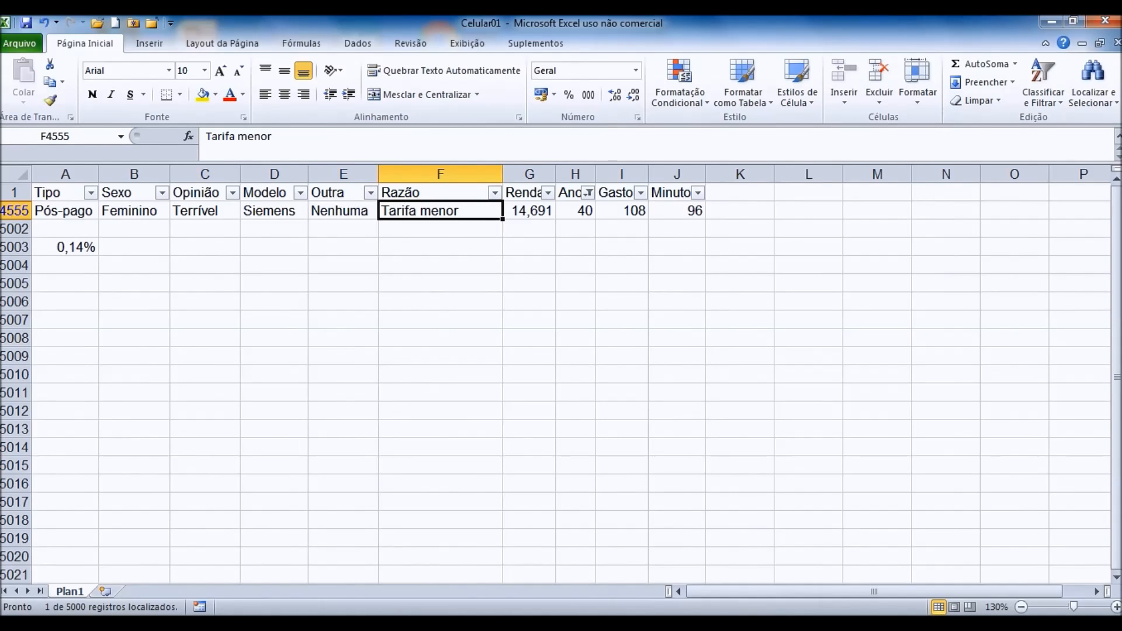
left_click(529, 211)
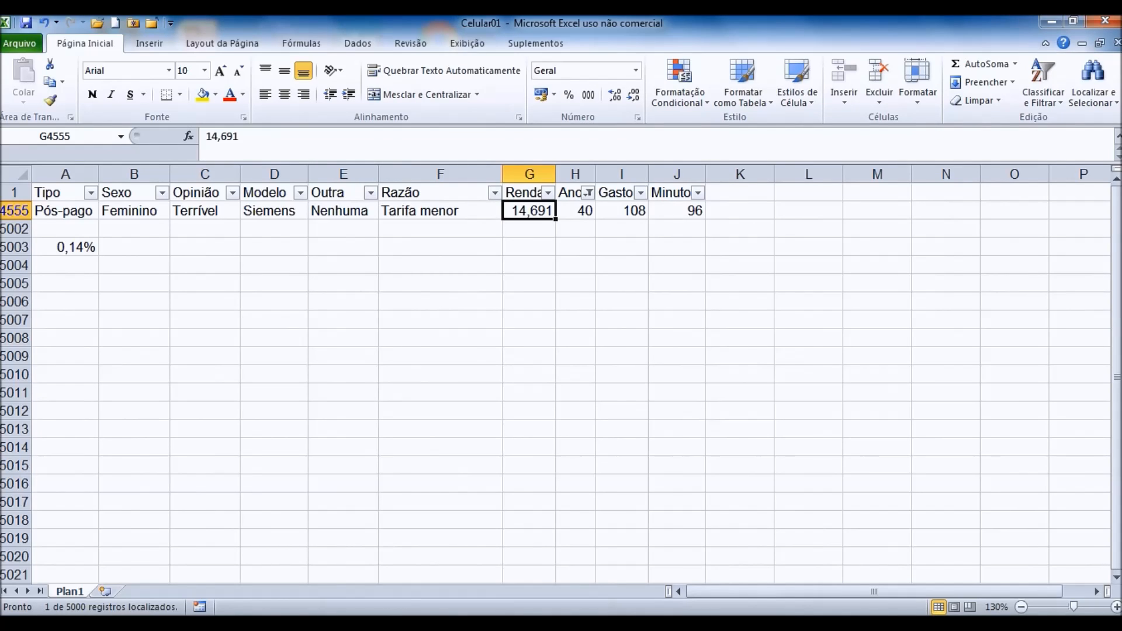
left_click(575, 210)
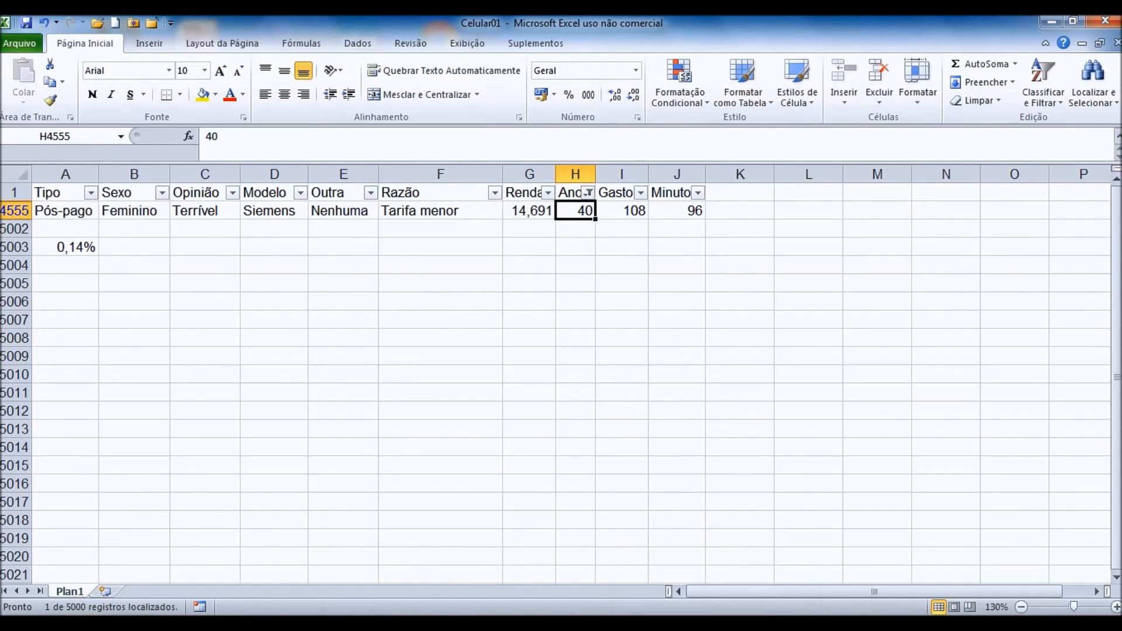
left_click(14, 211)
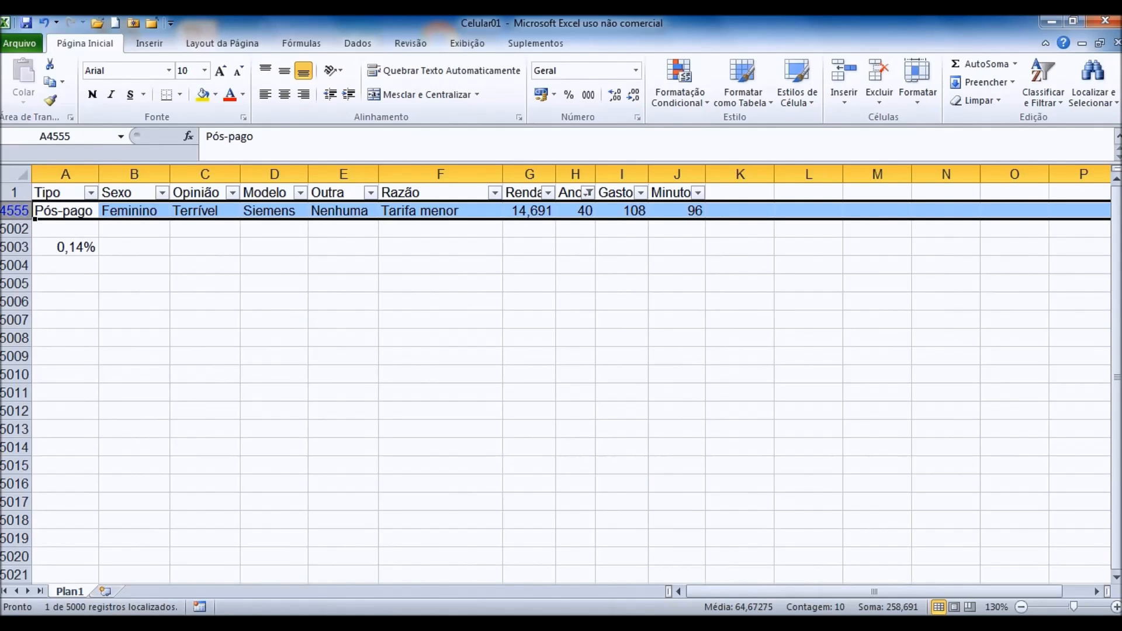
left_click(575, 211)
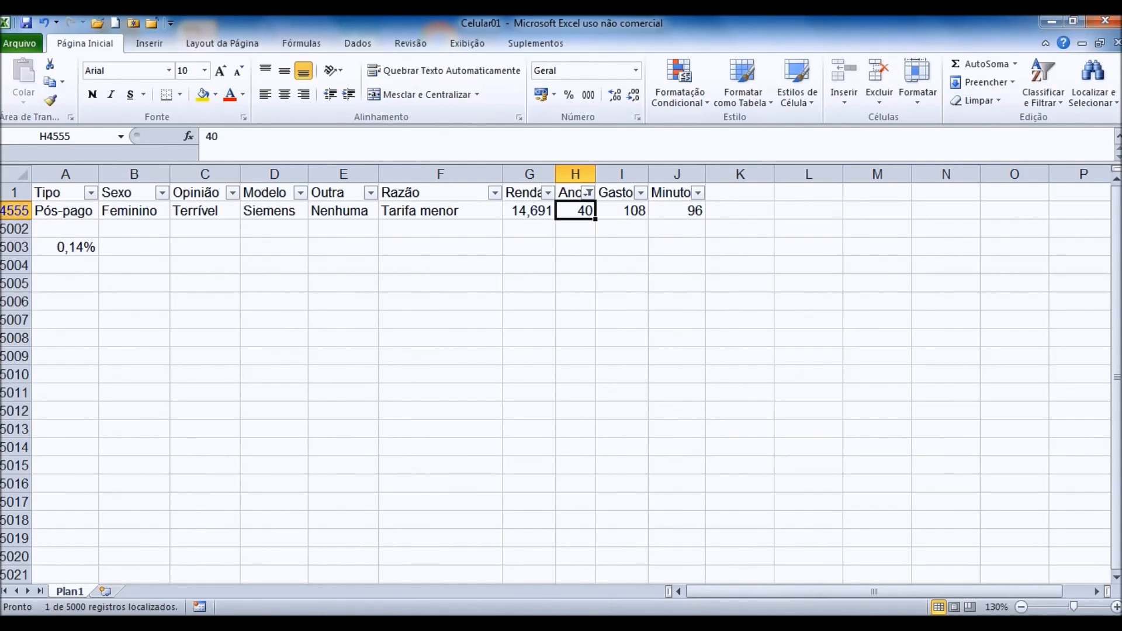
- Show all Anos values again so the full data set is listed
left_click(588, 193)
left_click(422, 346)
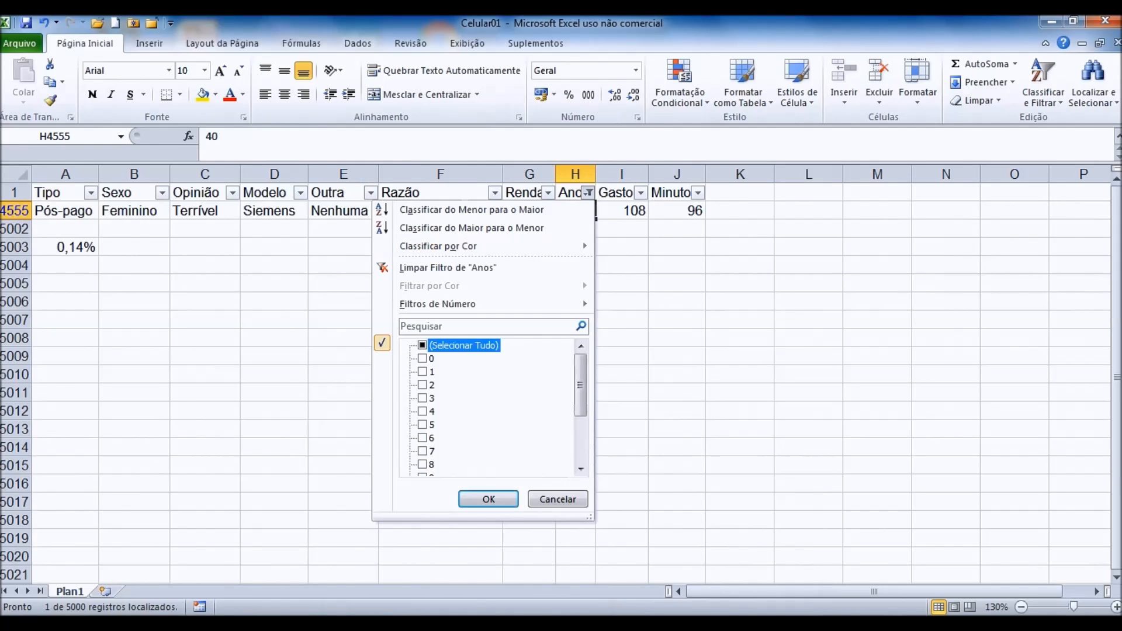
left_click(488, 499)
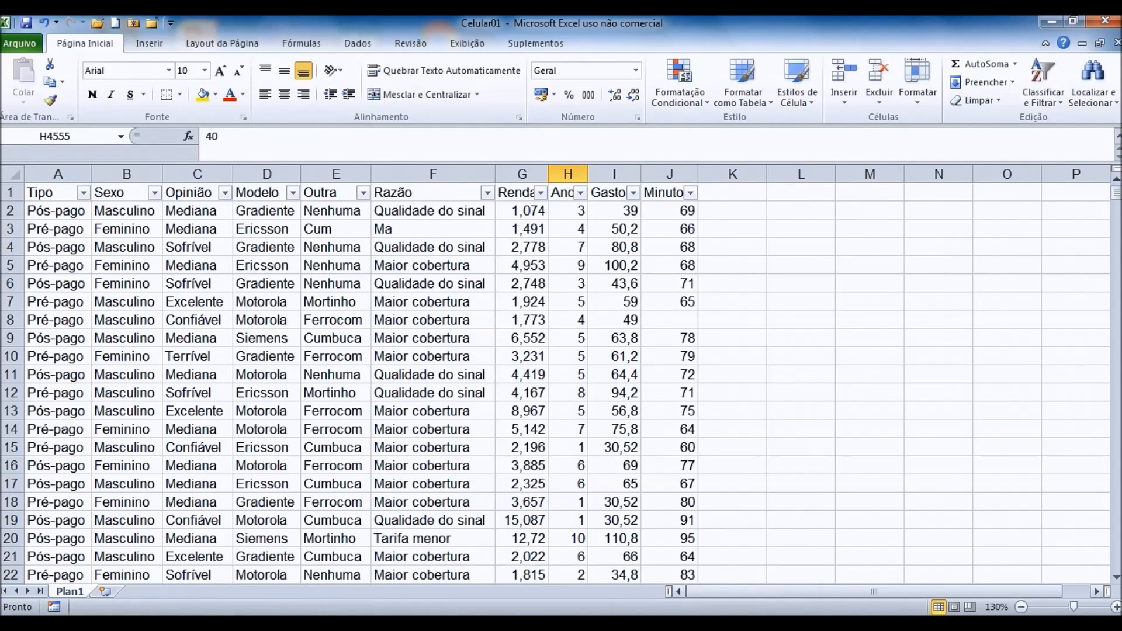
mouse_move(716, 622)
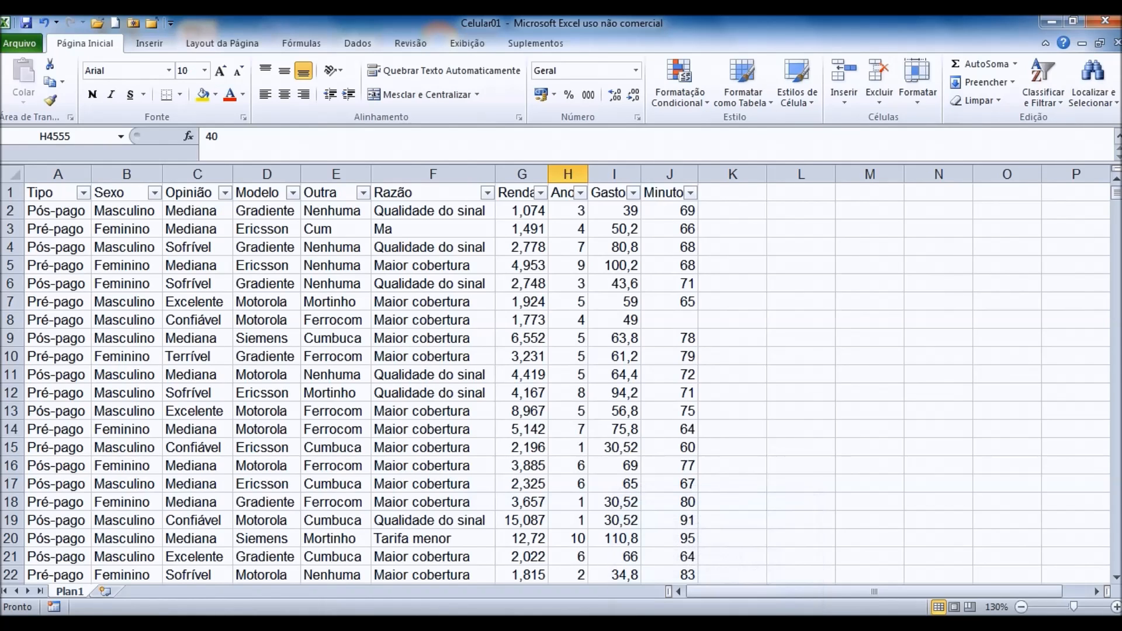